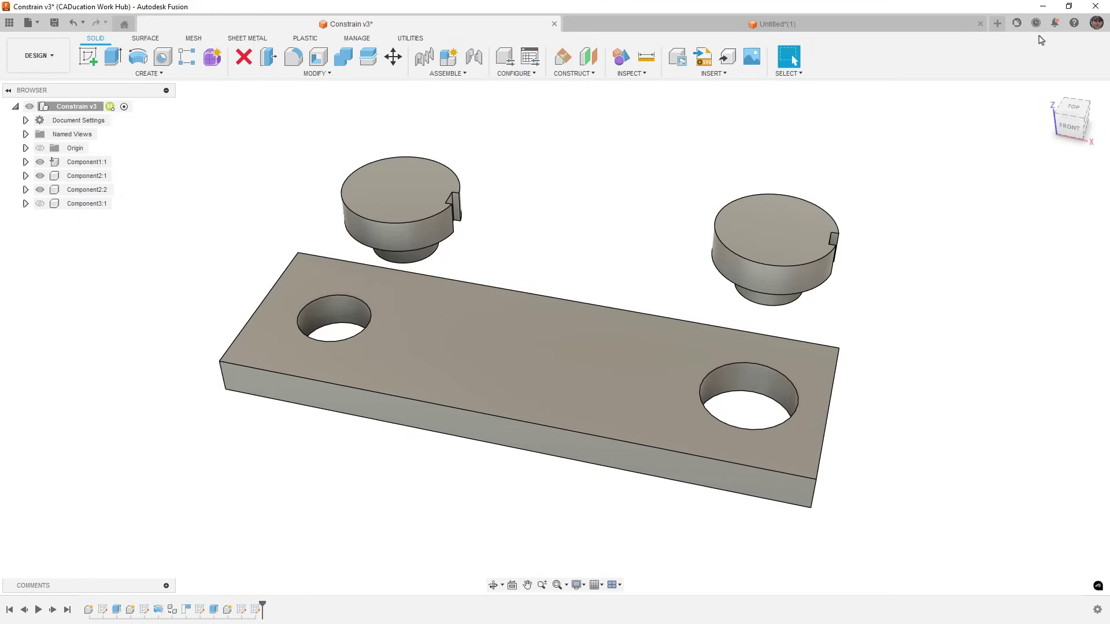
Step: Check Help's What's New list, then browse the ASSEMBLE menu and MANAGE tab before returning to SOLID
click(1075, 25)
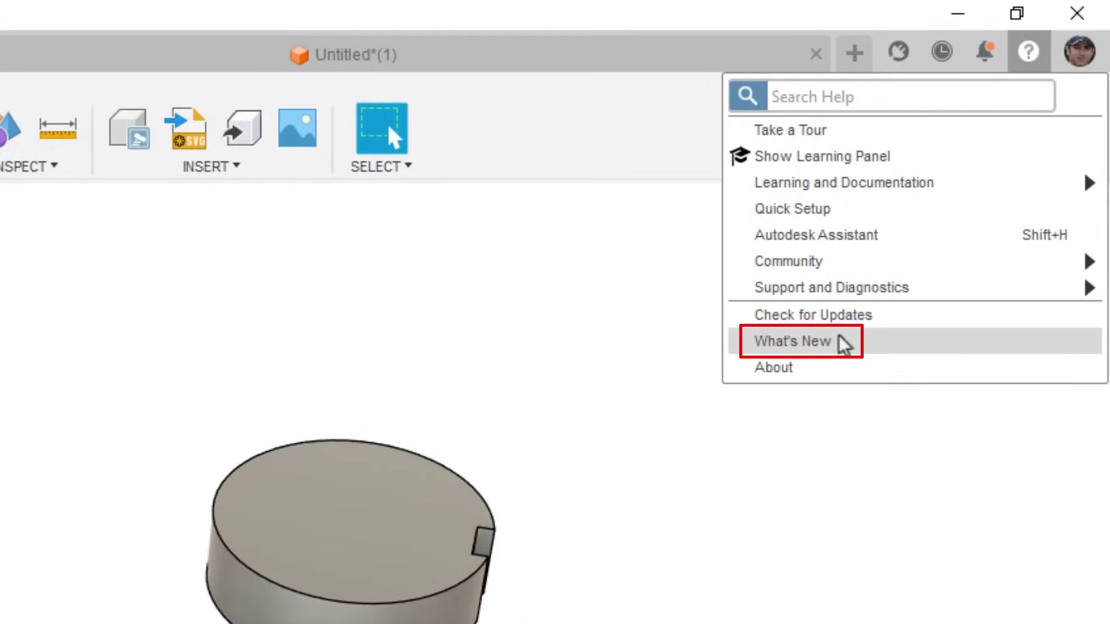
click(46, 379)
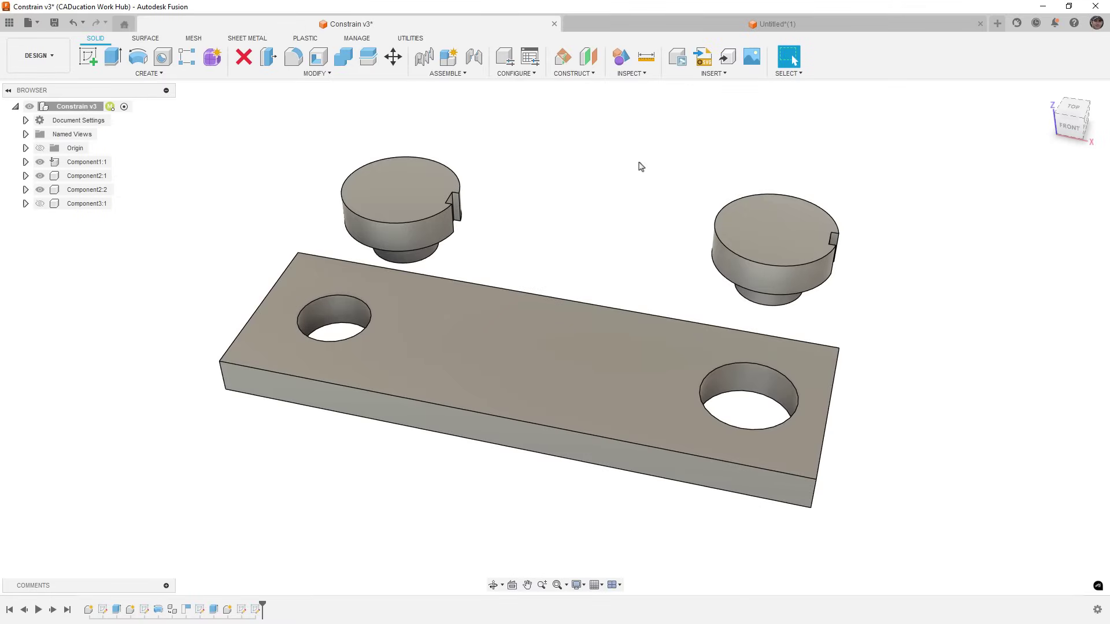
click(460, 74)
click(355, 42)
click(97, 42)
Step: Show the Home page's recent files in List View, then return to the Constrain v3 design
click(124, 25)
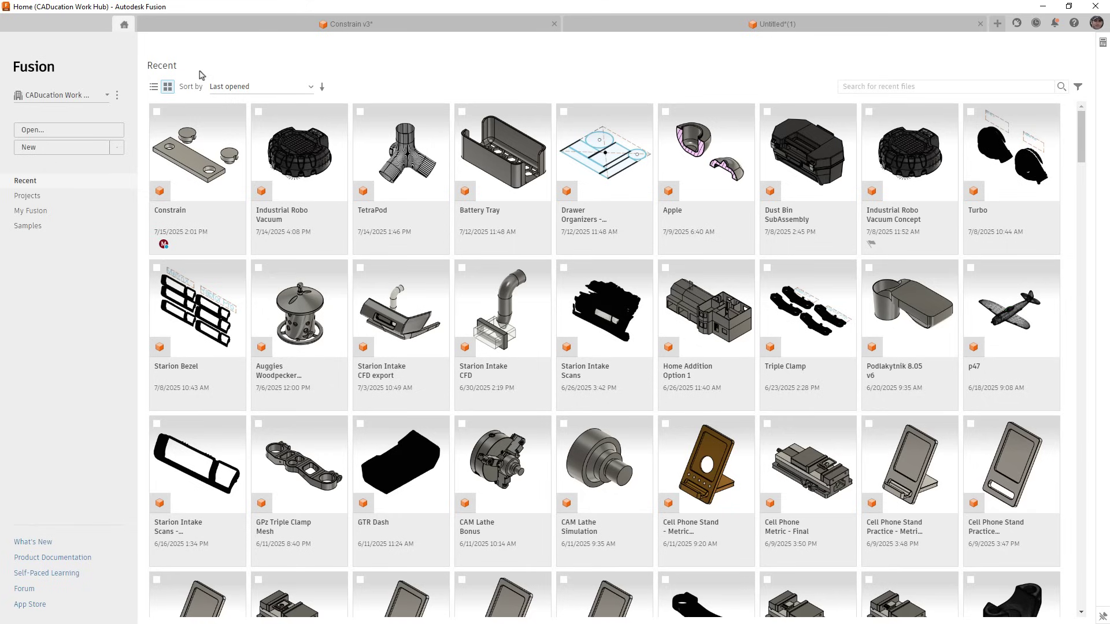
click(154, 86)
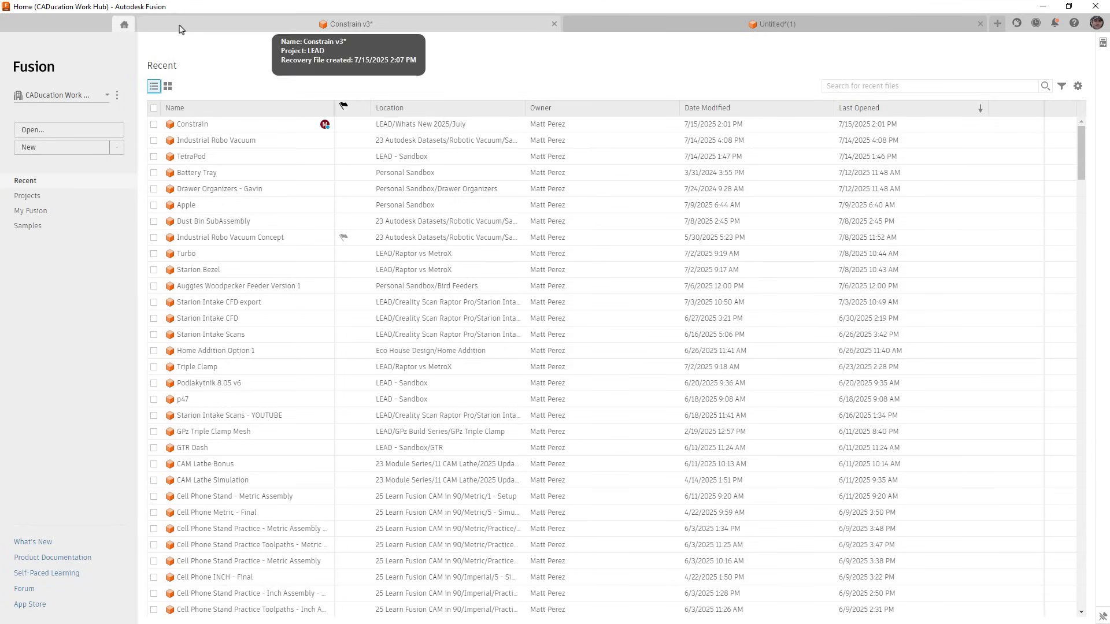
click(262, 24)
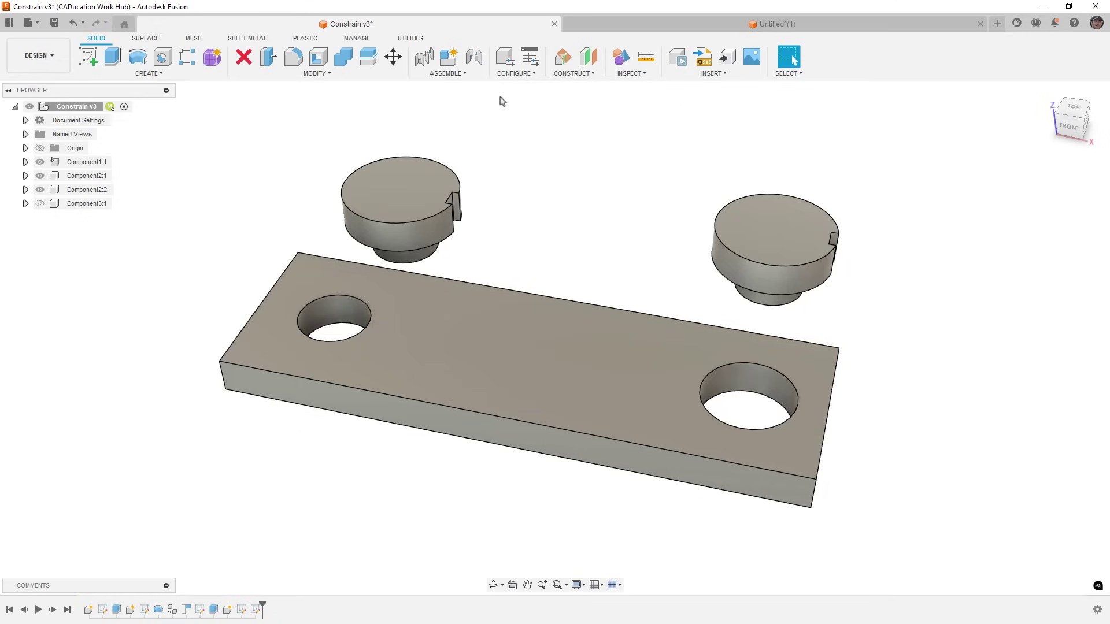
click(466, 76)
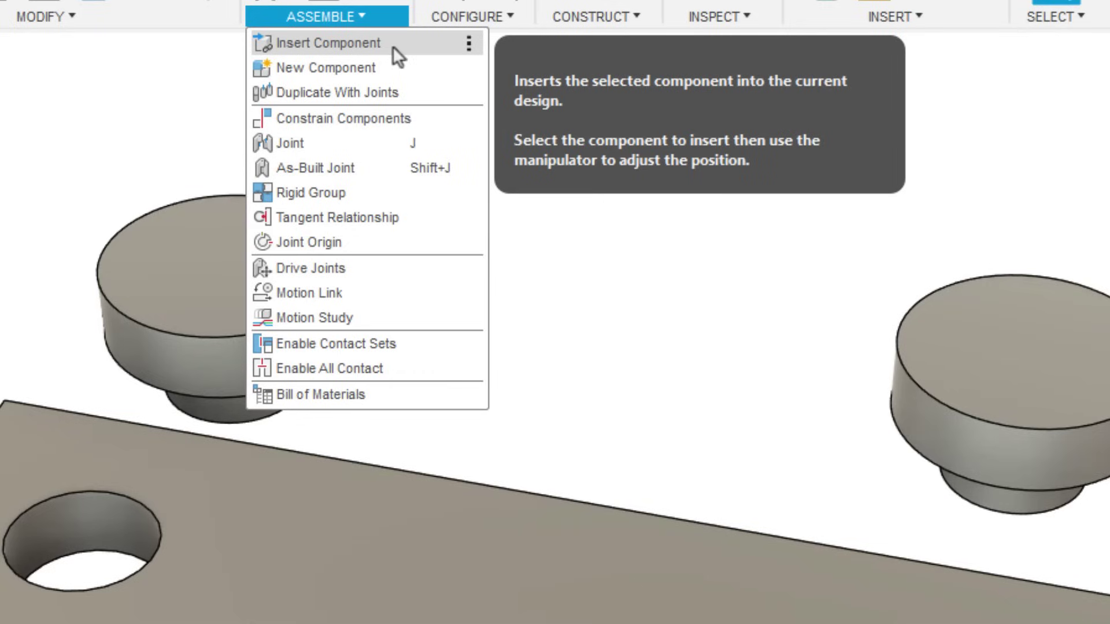
click(895, 17)
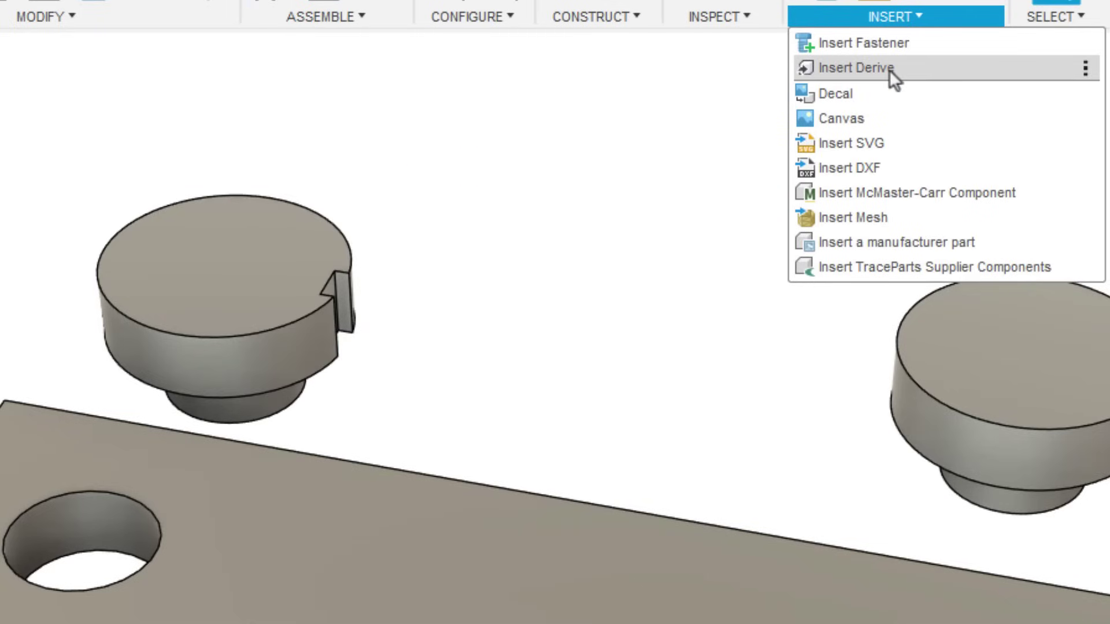
click(327, 22)
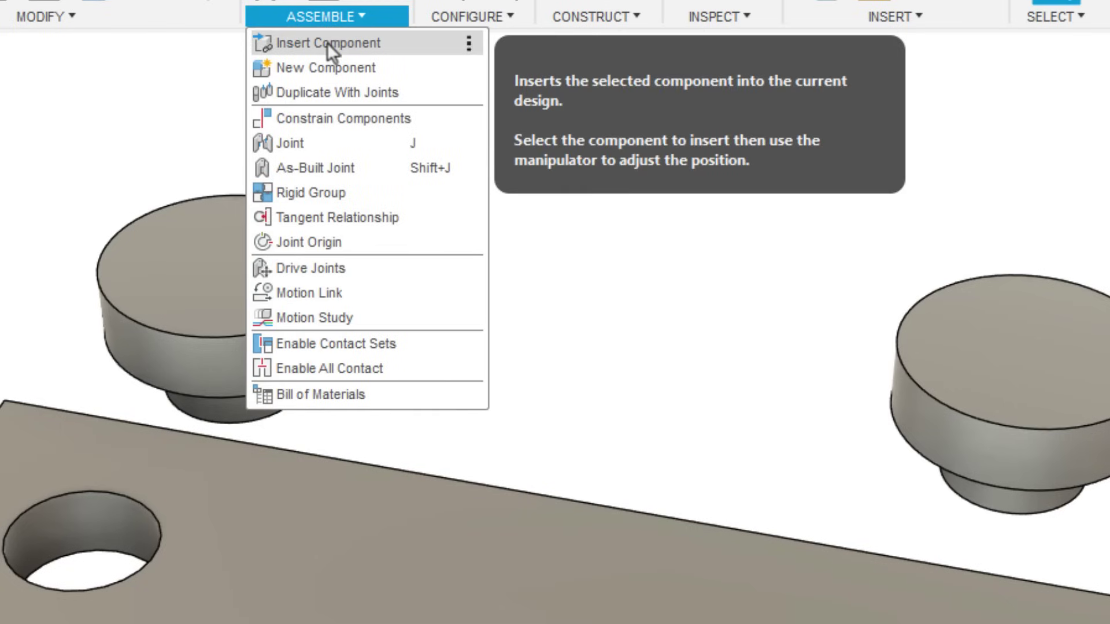
click(46, 16)
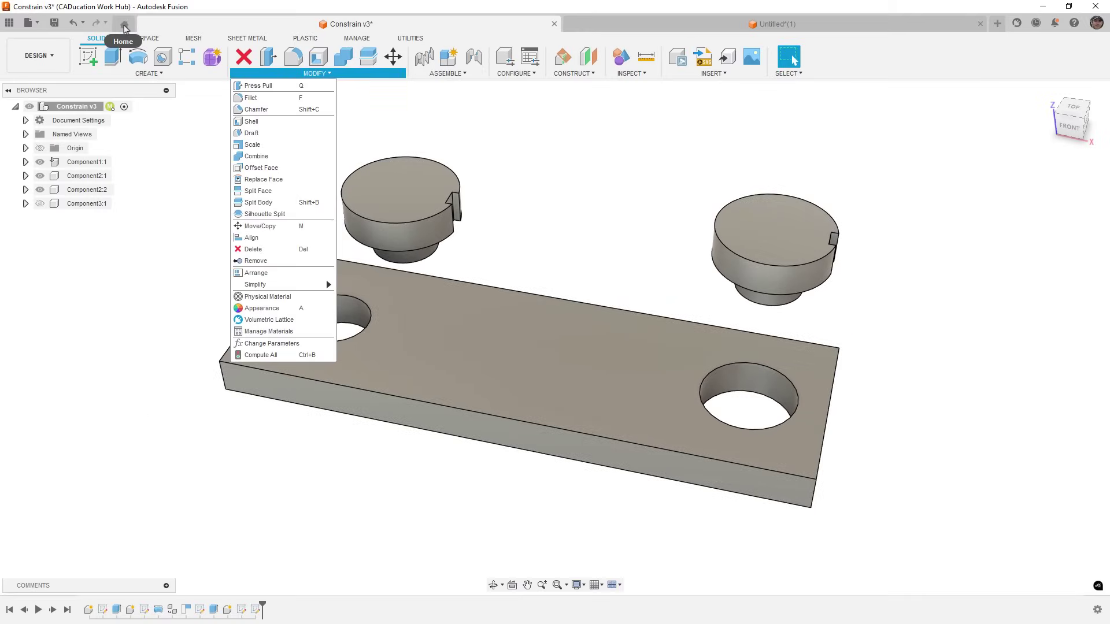
click(124, 27)
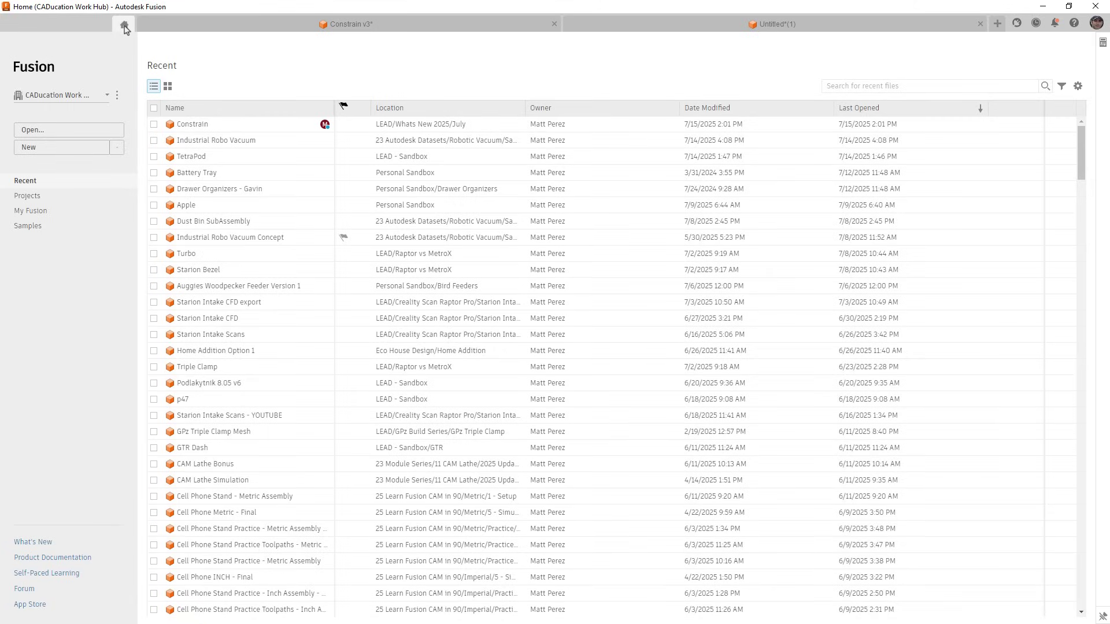
click(249, 29)
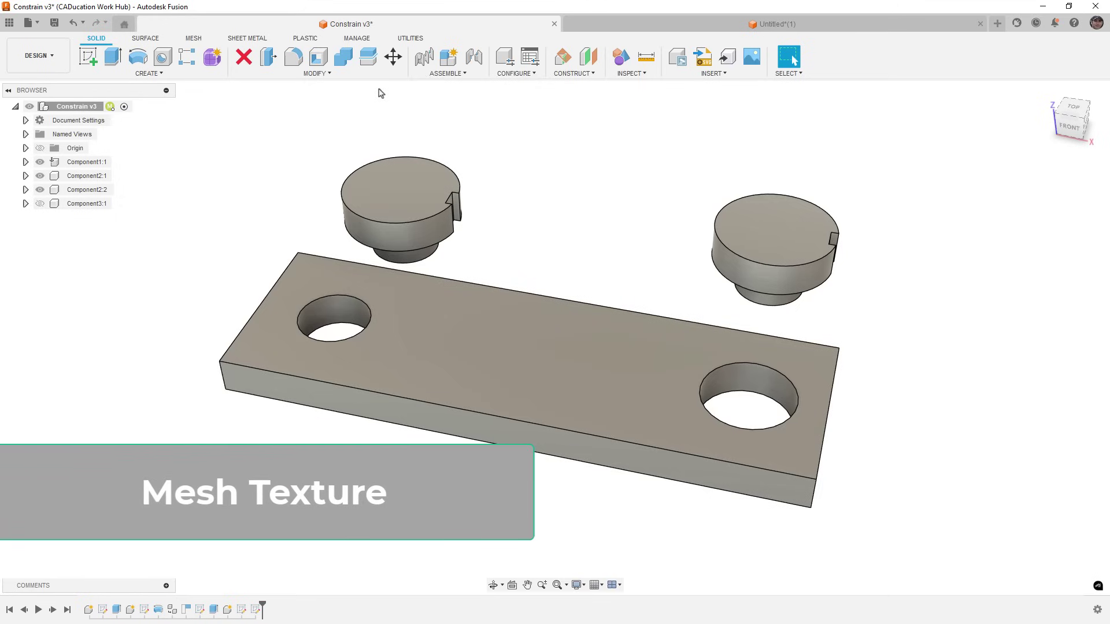
Step: Open and close the ASSEMBLE commands list and Help's What's New list over the Constrain design
click(461, 78)
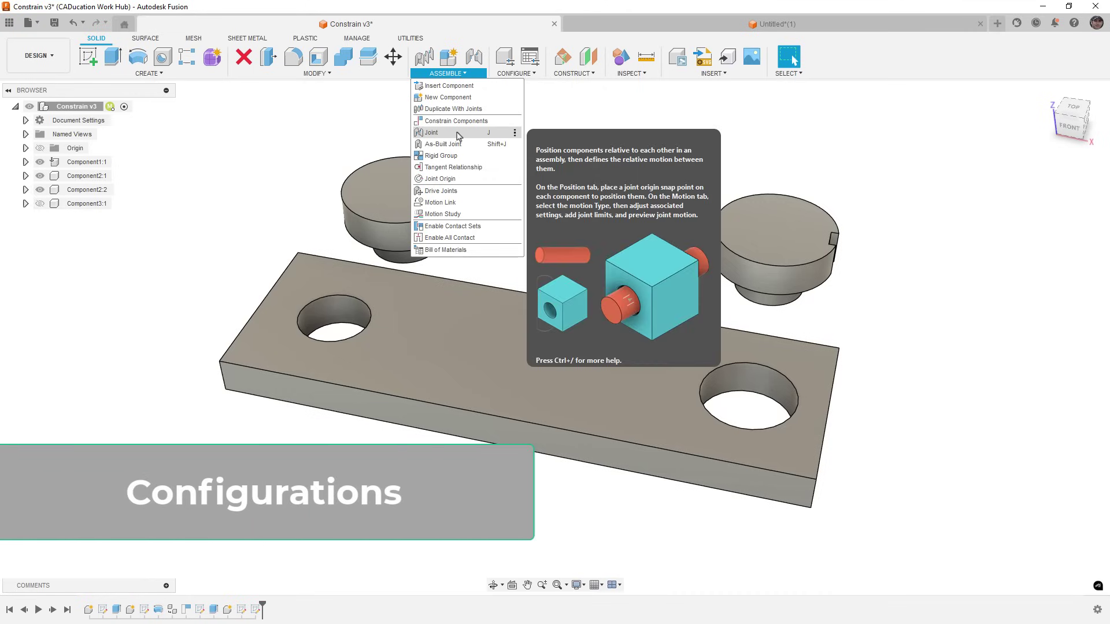
click(331, 138)
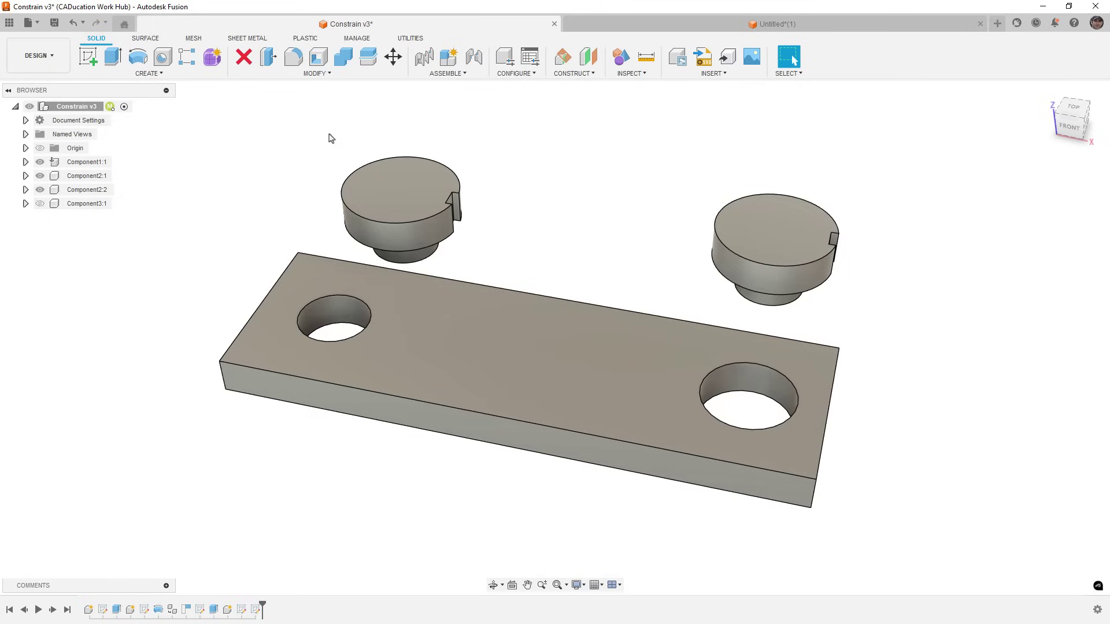
click(1073, 23)
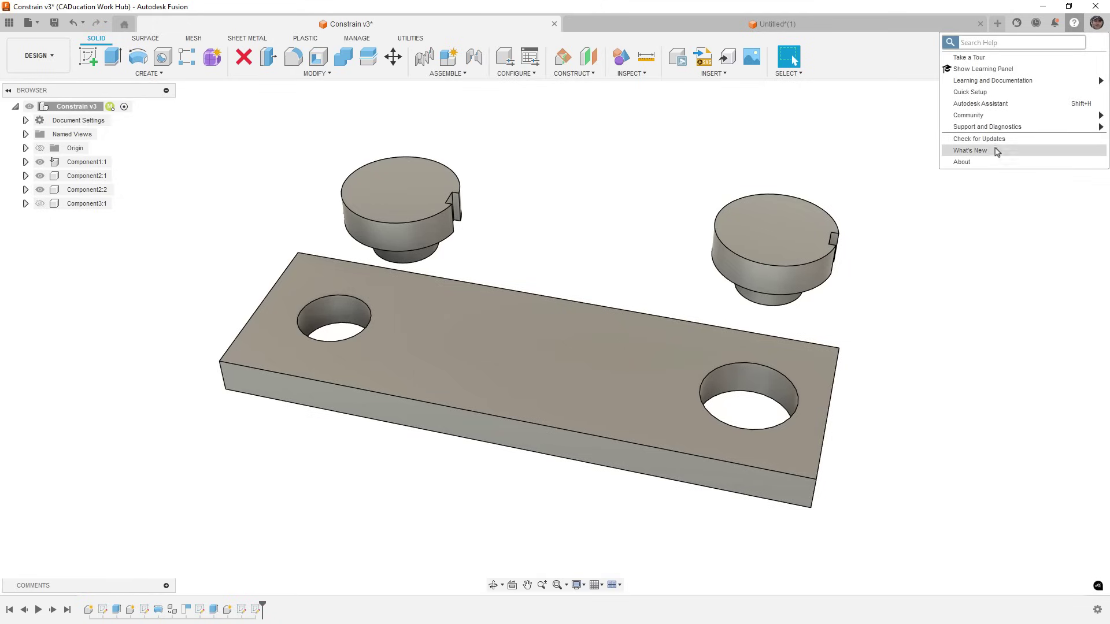
click(754, 155)
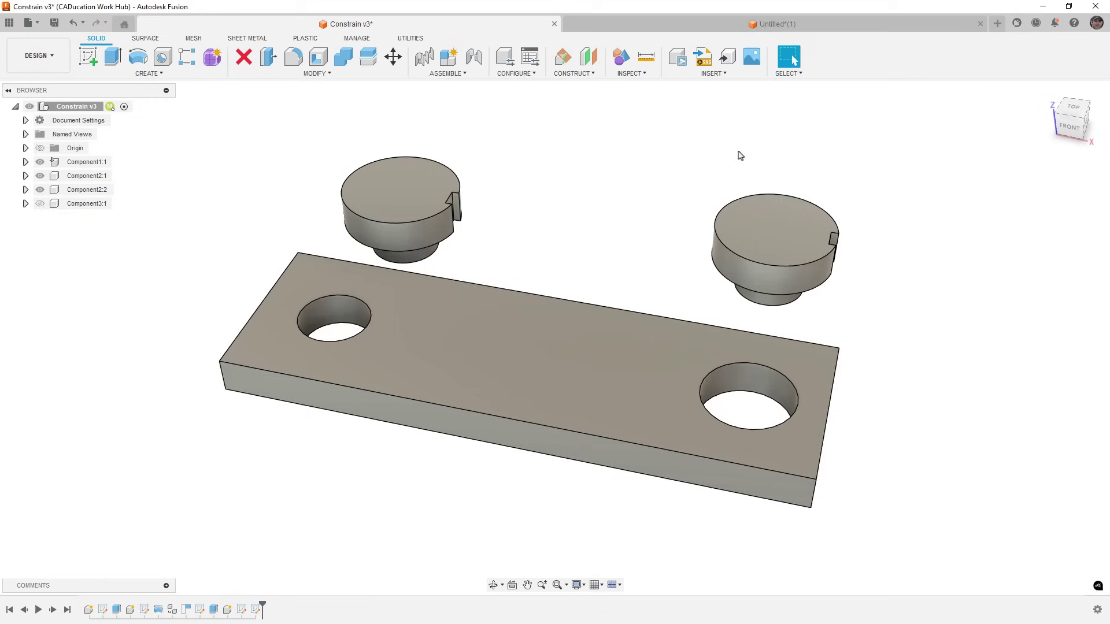
click(448, 75)
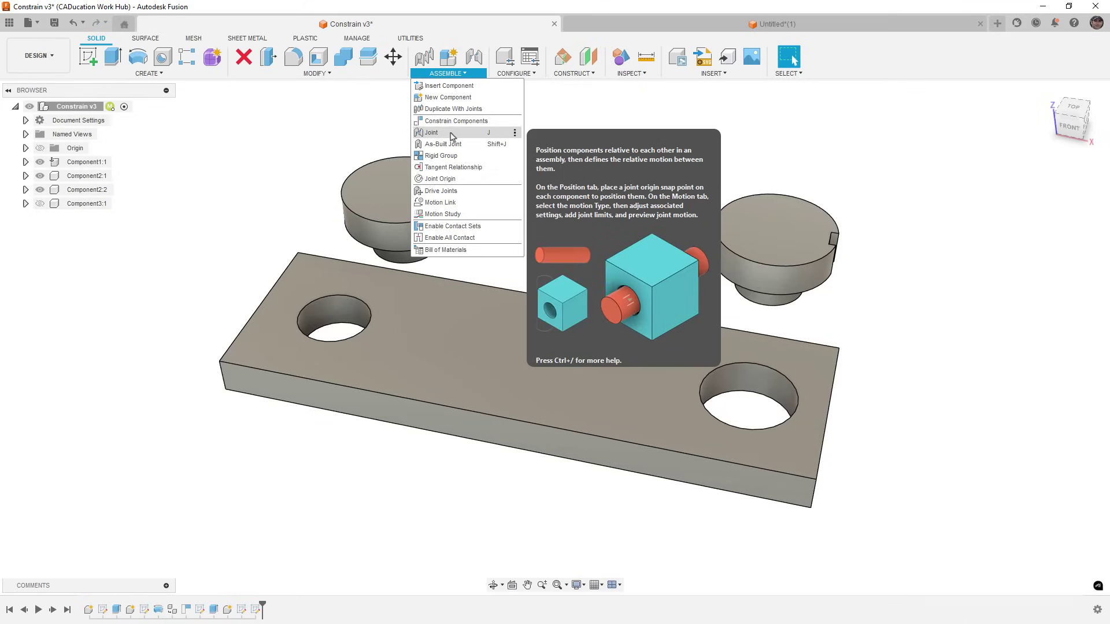
Step: Joint the left cylinder into the plate's left hole and make it a cylindrical joint
click(452, 135)
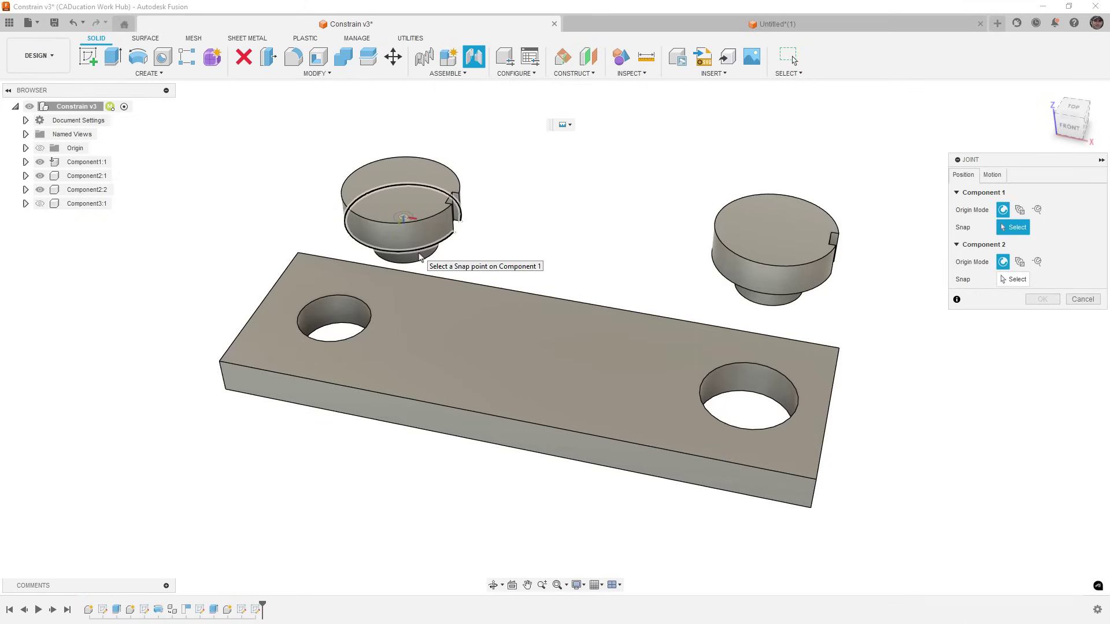
click(419, 256)
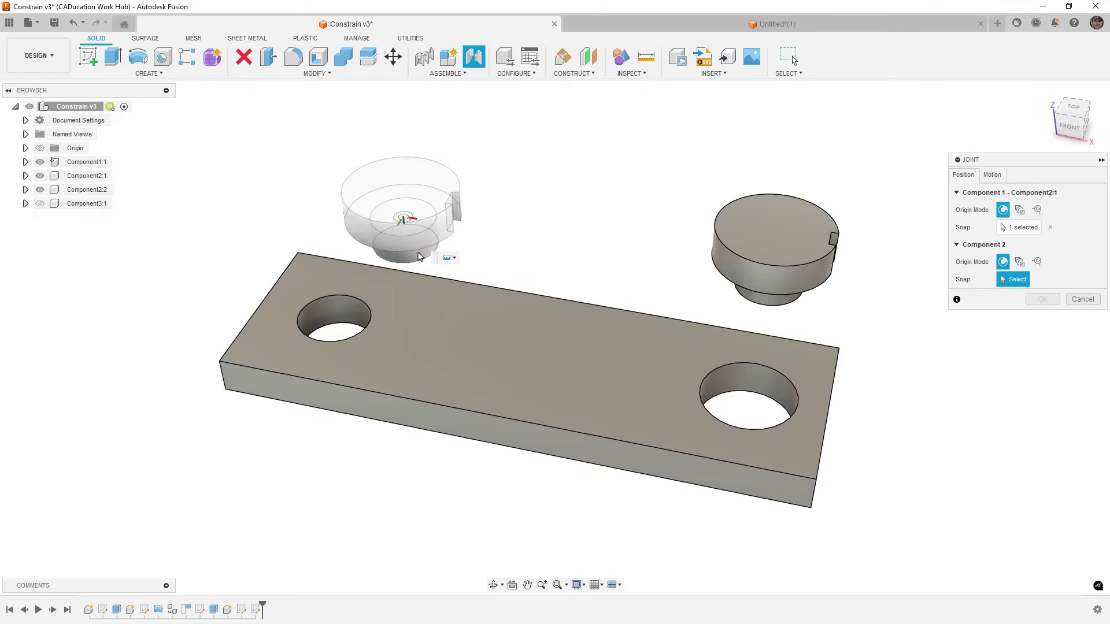
click(356, 303)
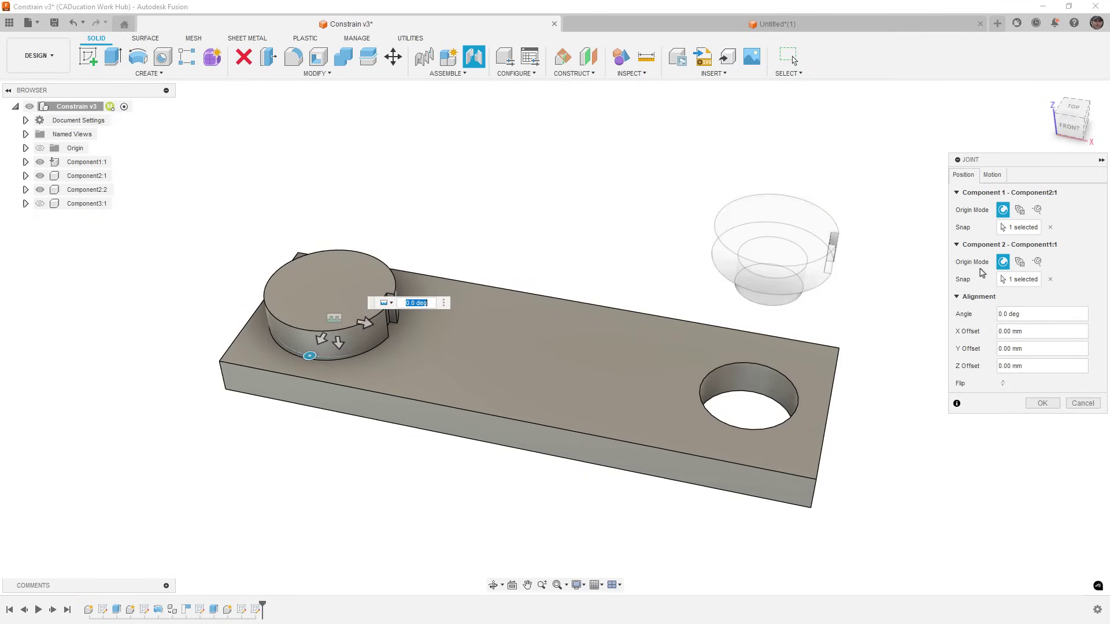
click(991, 174)
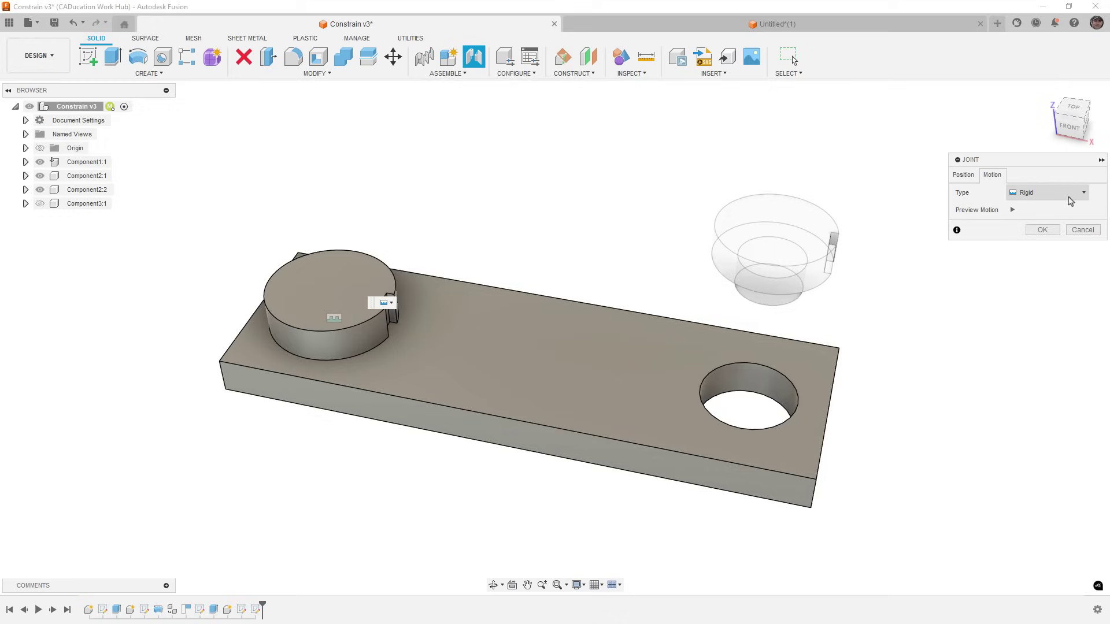
click(1070, 196)
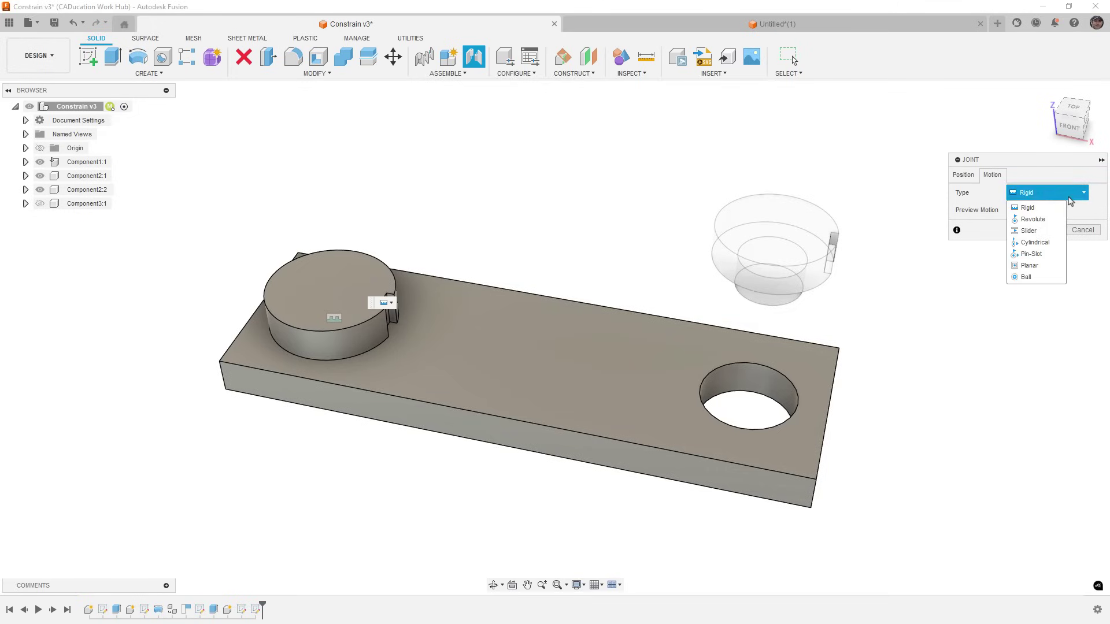
click(1053, 220)
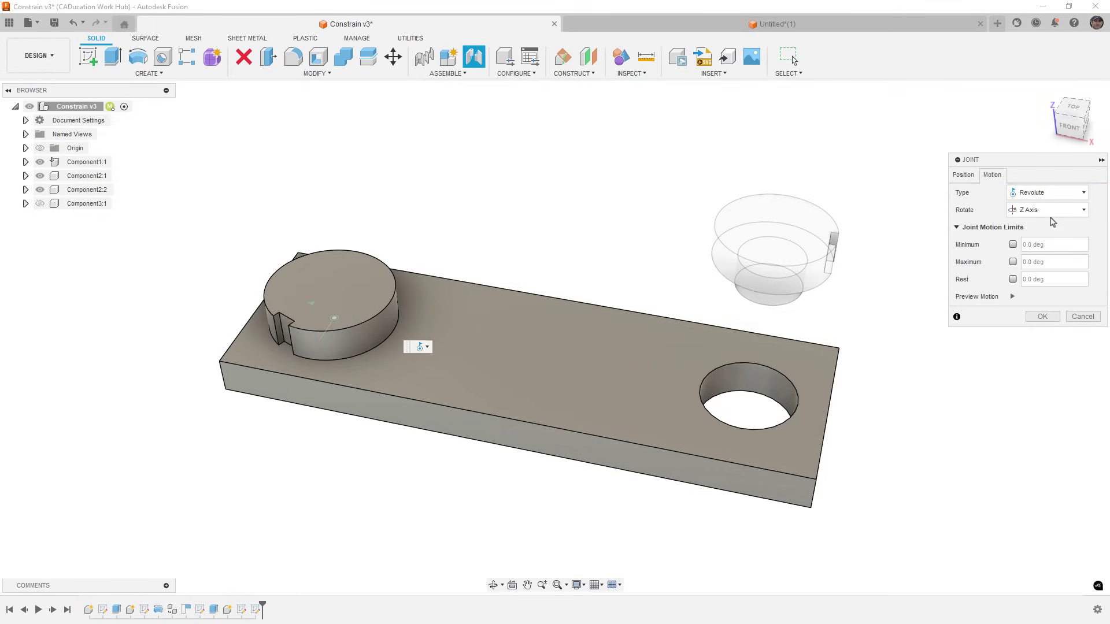
click(1064, 193)
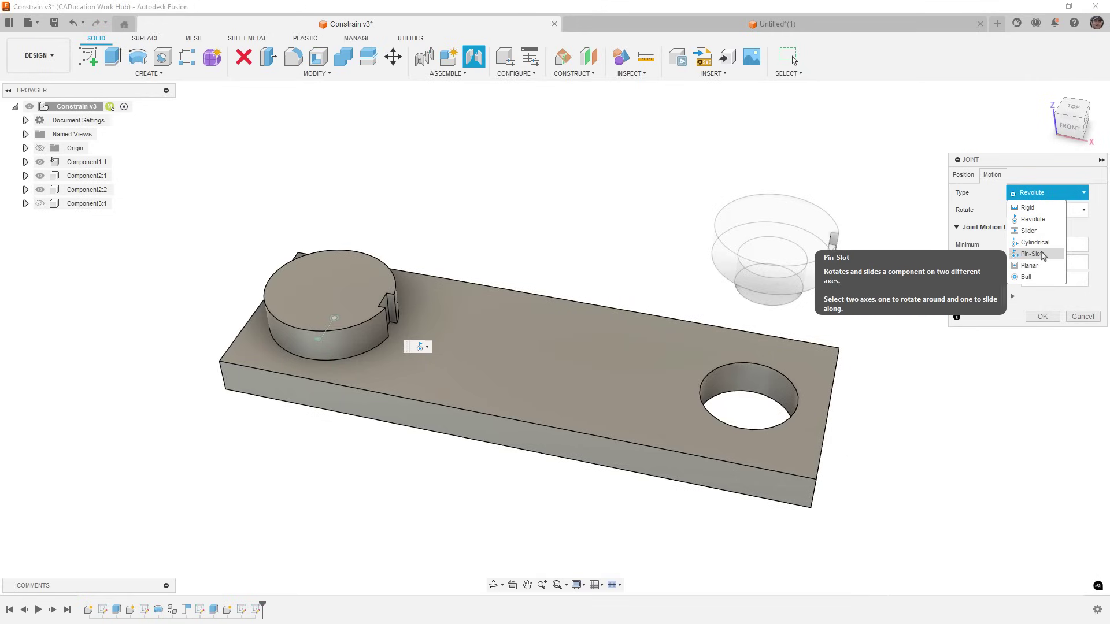
click(1043, 242)
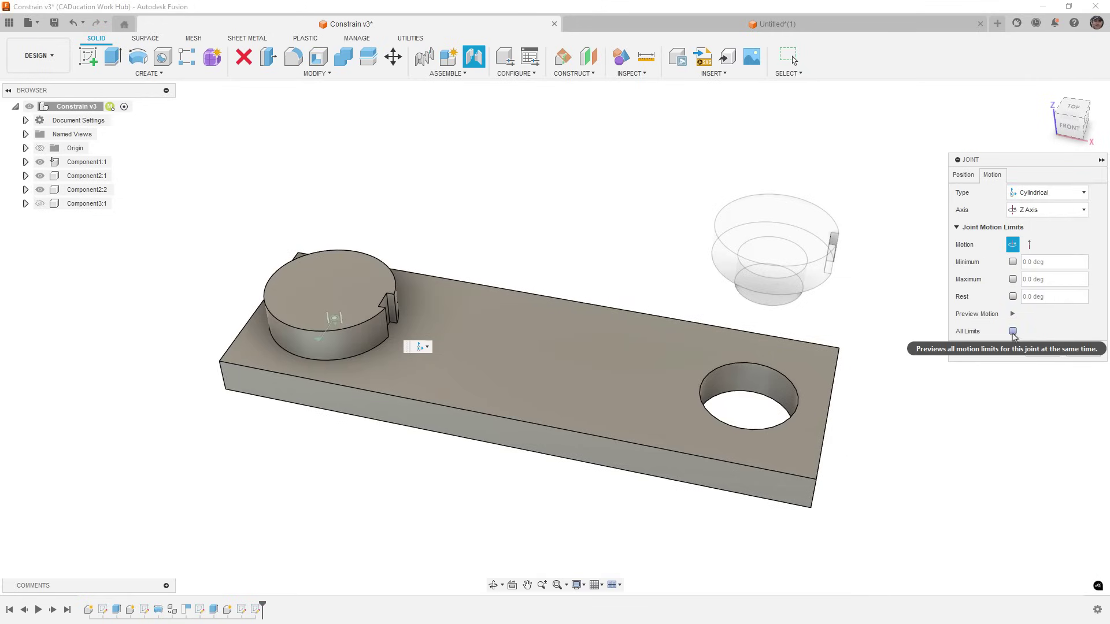
Step: Give the joint slide limits from -30 mm to 0 mm, create it, and test the sliding
click(1013, 280)
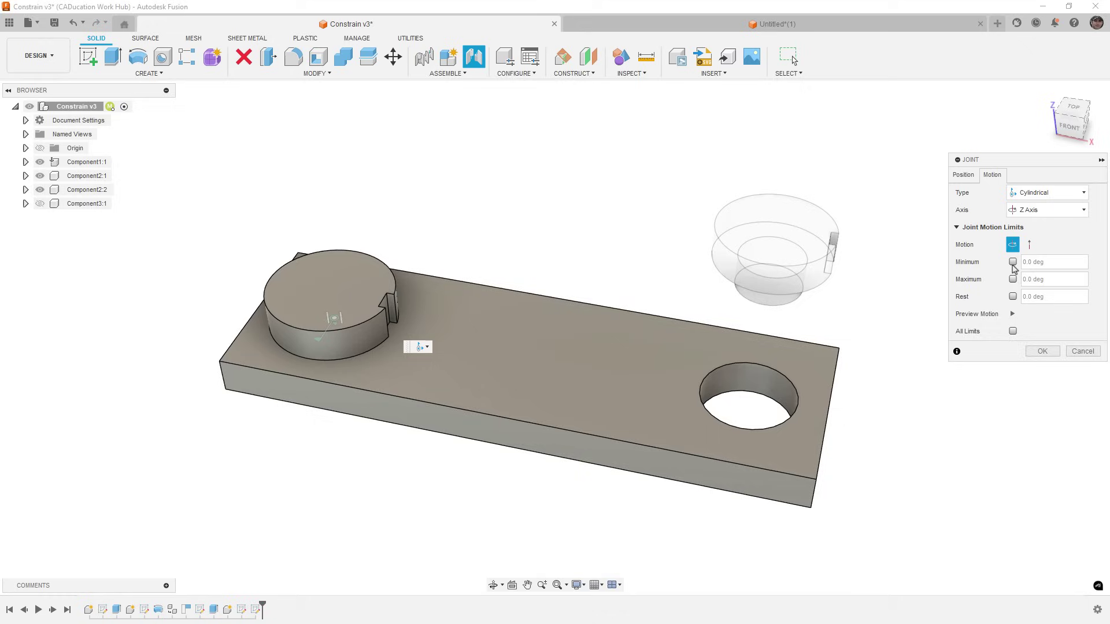
click(1012, 262)
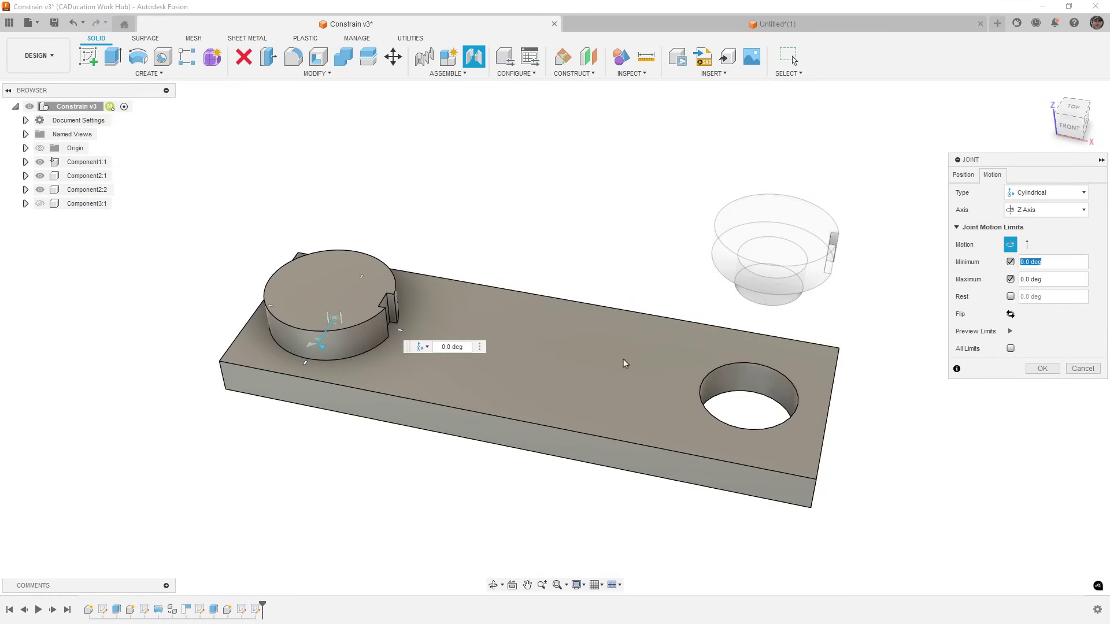
click(1027, 245)
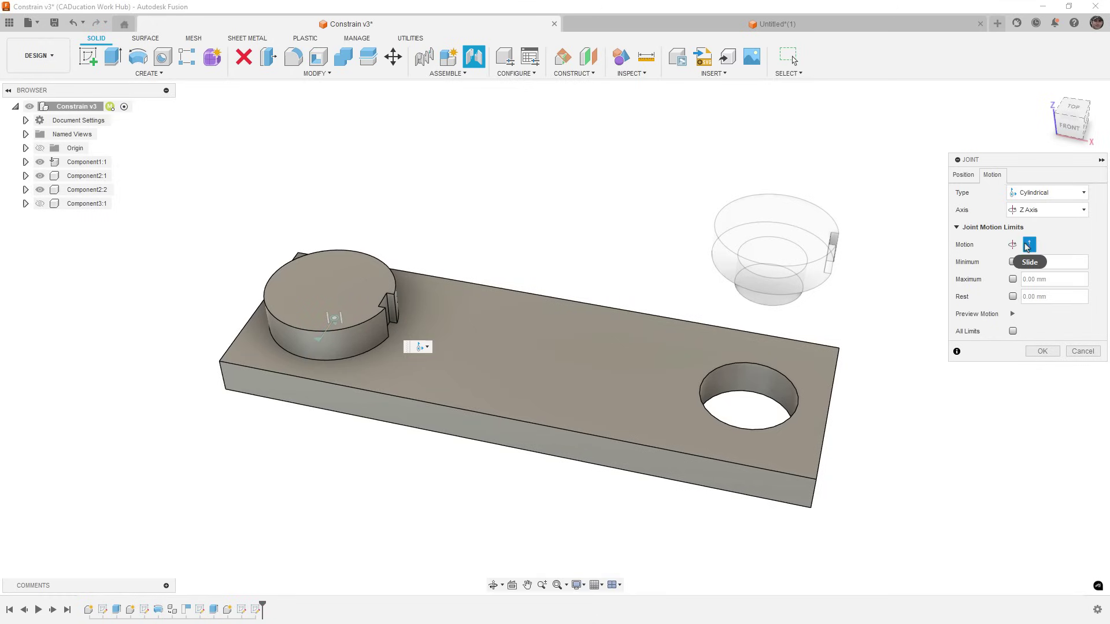
click(1010, 262)
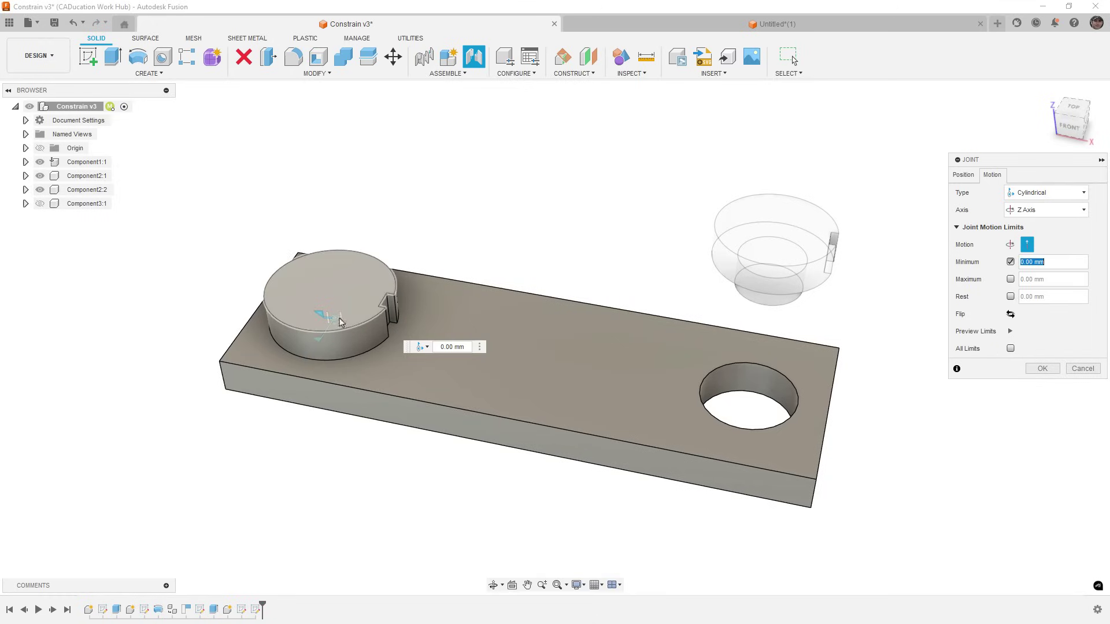
click(1010, 279)
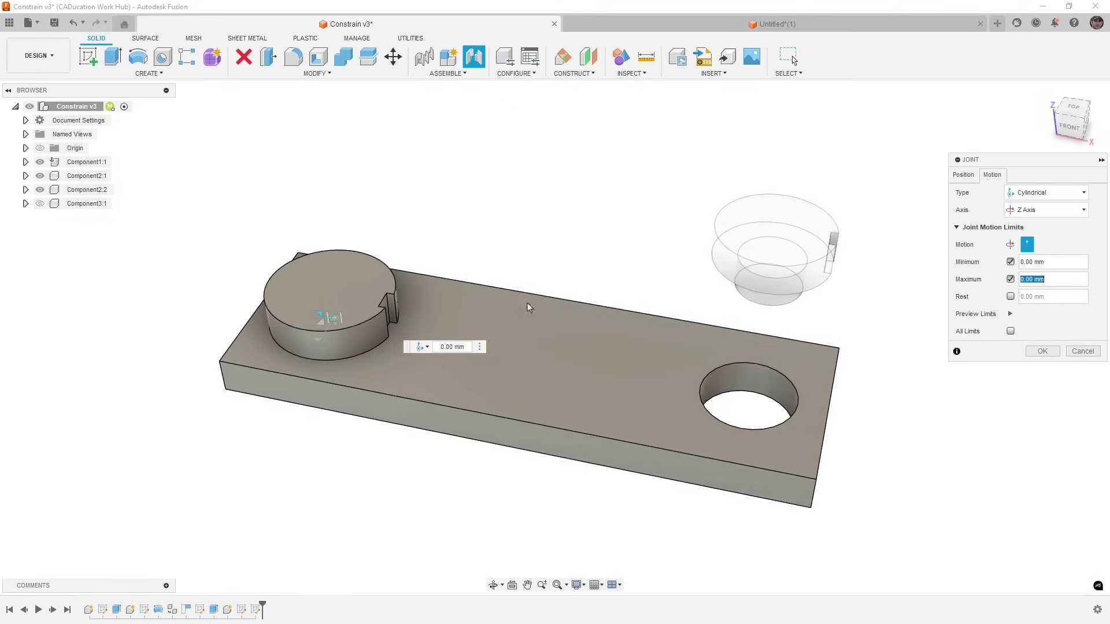
drag(319, 311, 319, 247)
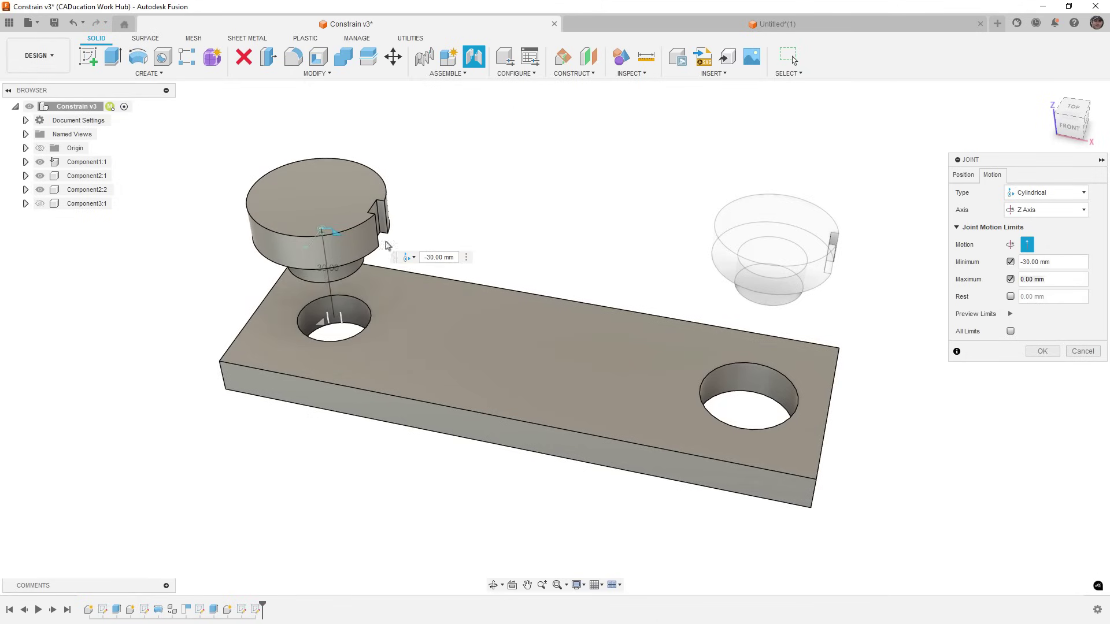
click(1042, 352)
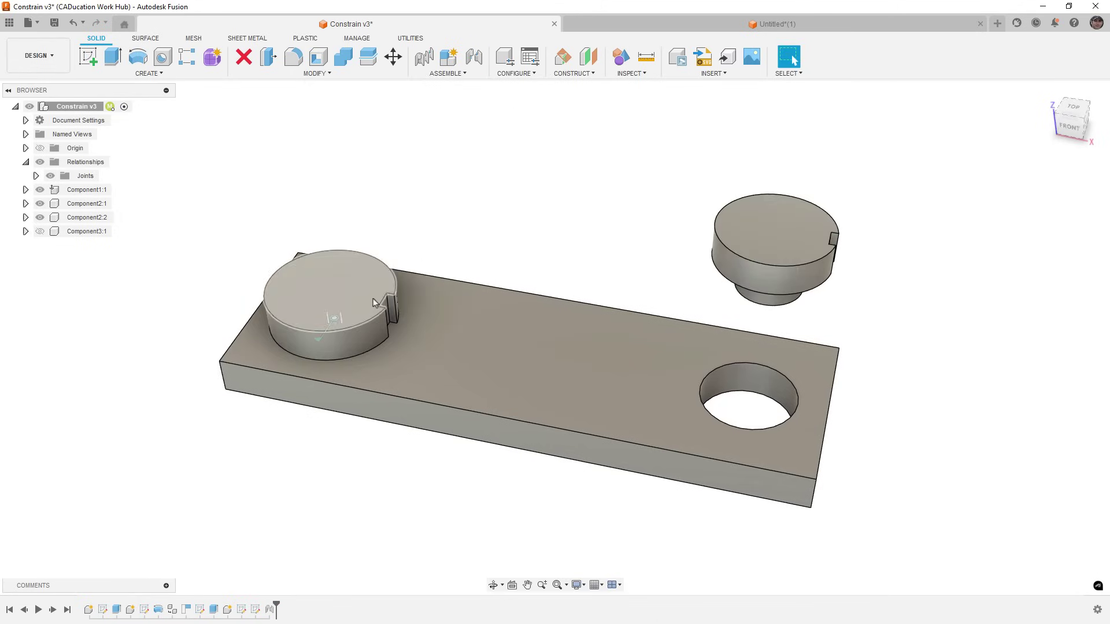
mouse_move(373, 299)
mouse_down()
mouse_move(364, 154)
mouse_move(396, 341)
mouse_up()
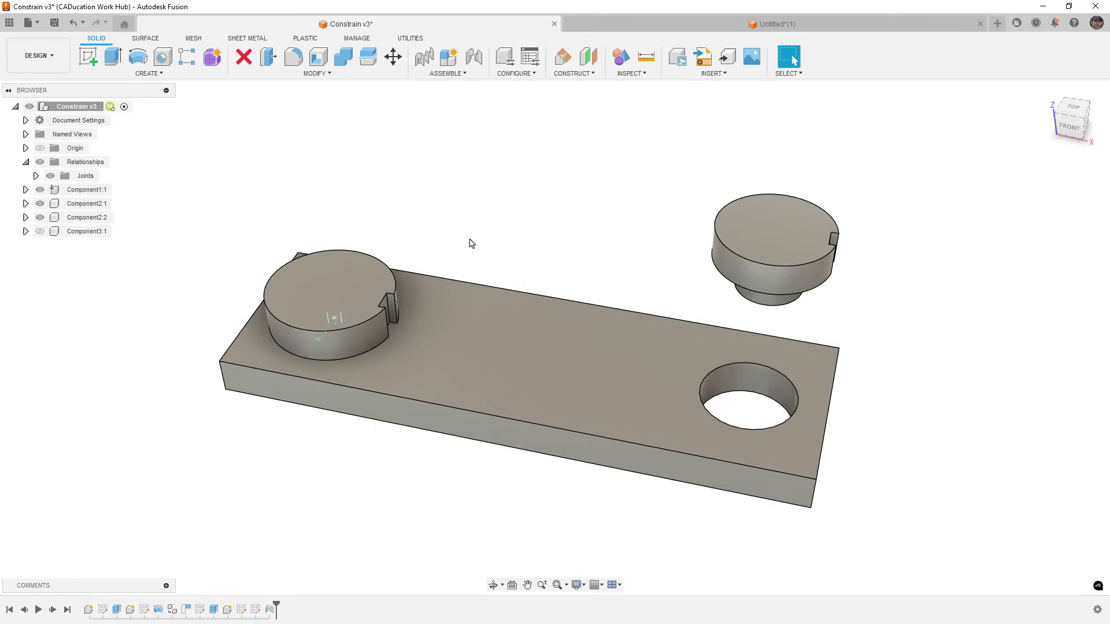
Step: Constrain the loose cylinder's face to the plate's right hole with a Face-Face constraint
click(453, 74)
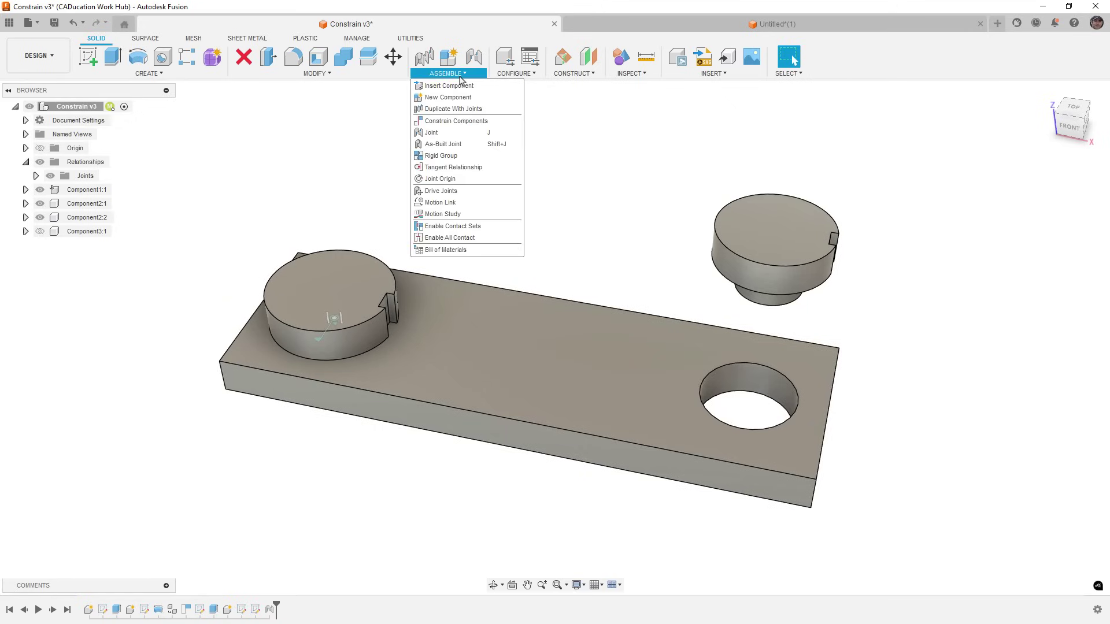
click(471, 120)
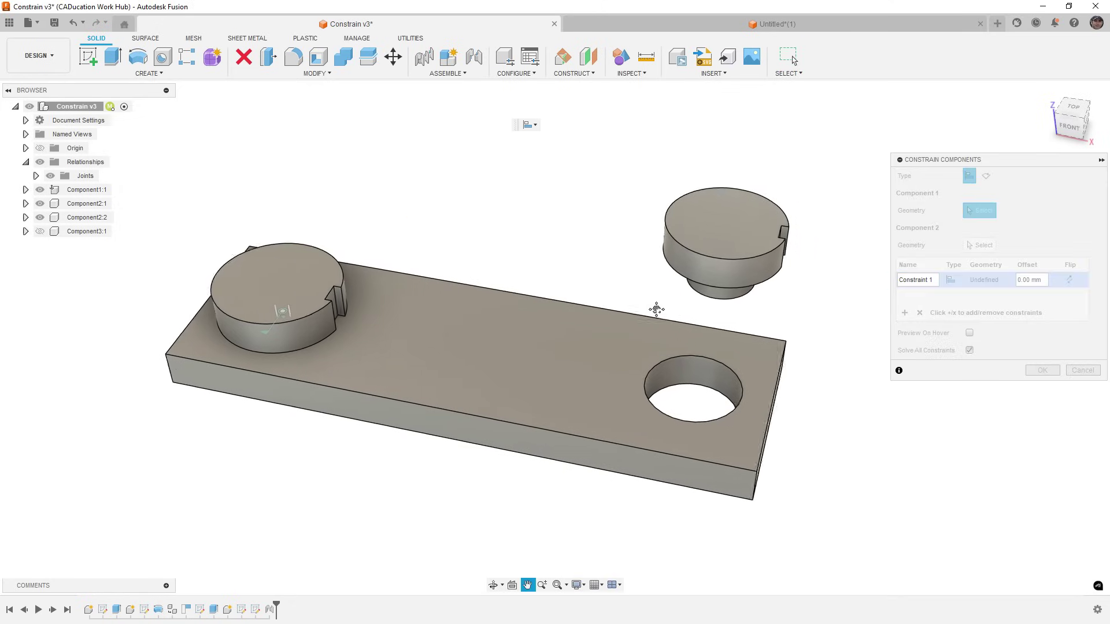
middle_drag(718, 322, 641, 312)
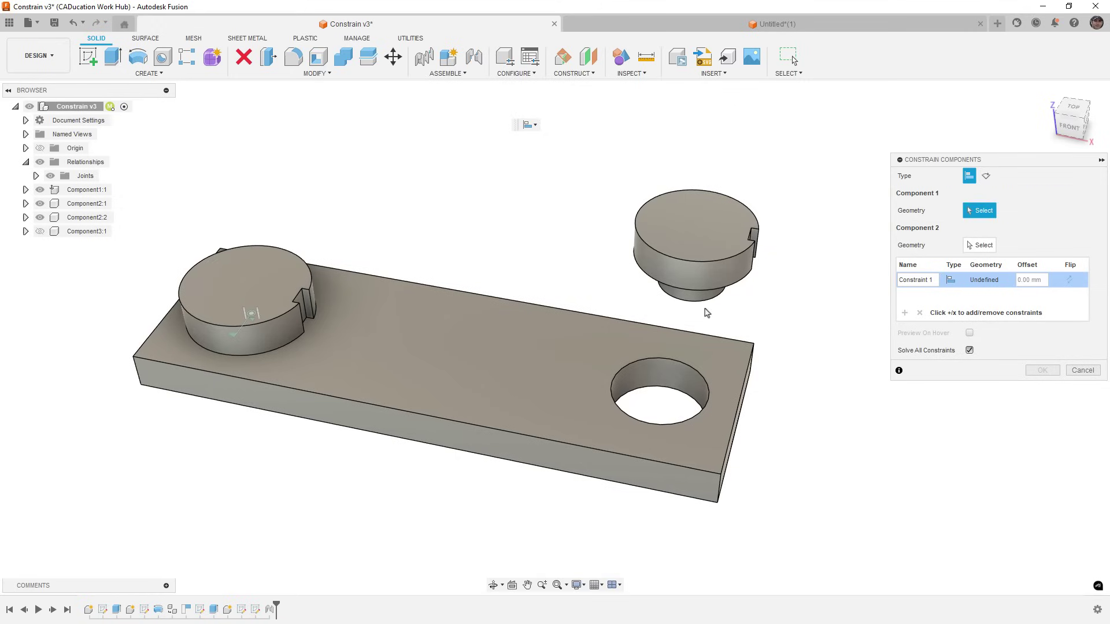
shift+middle_drag(706, 313, 699, 272)
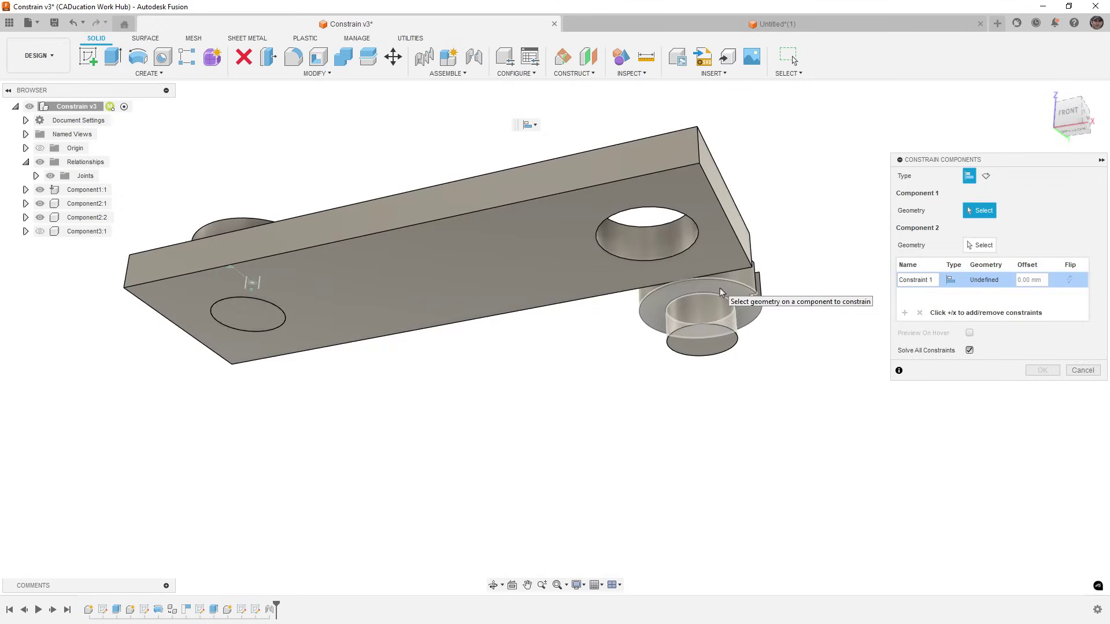
click(715, 310)
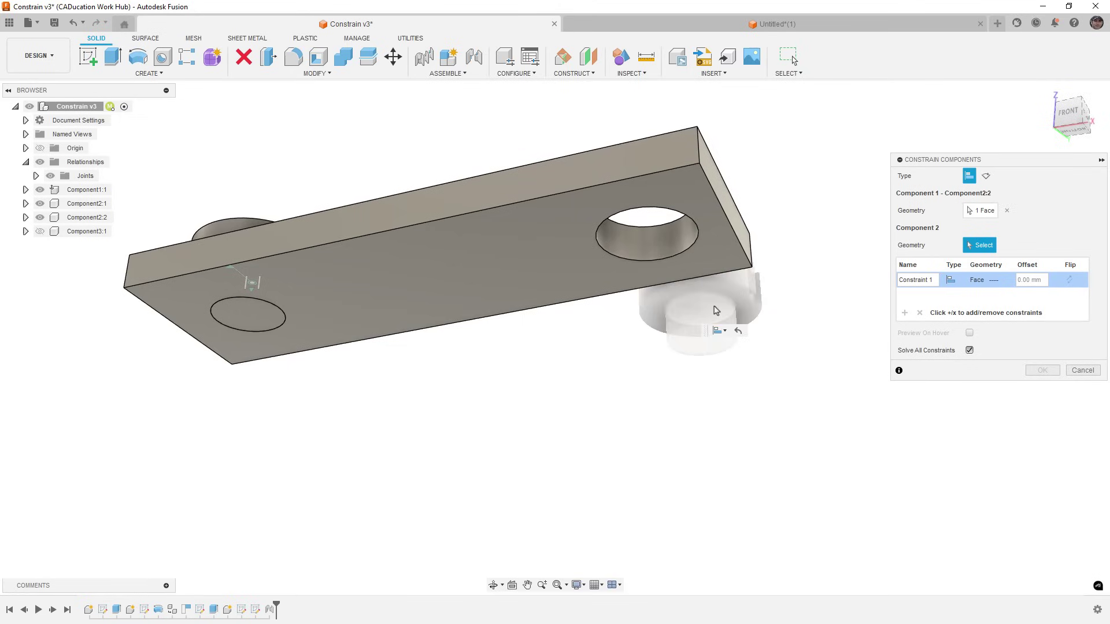
click(651, 239)
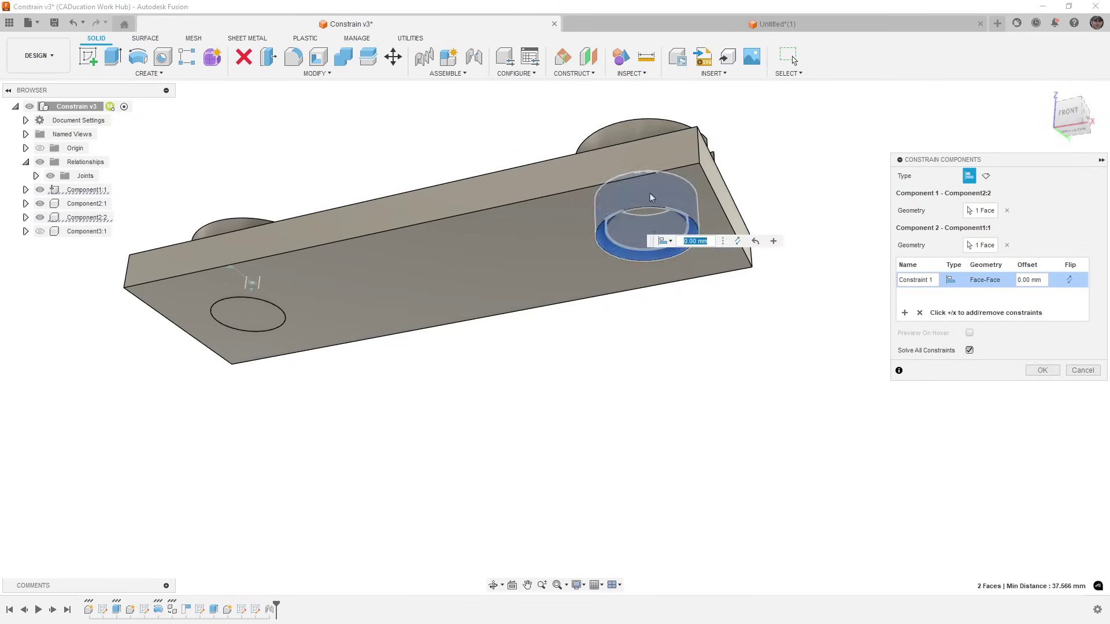
mouse_move(652, 238)
shift+middle_down()
mouse_move(661, 223)
mouse_move(650, 243)
shift+middle_up()
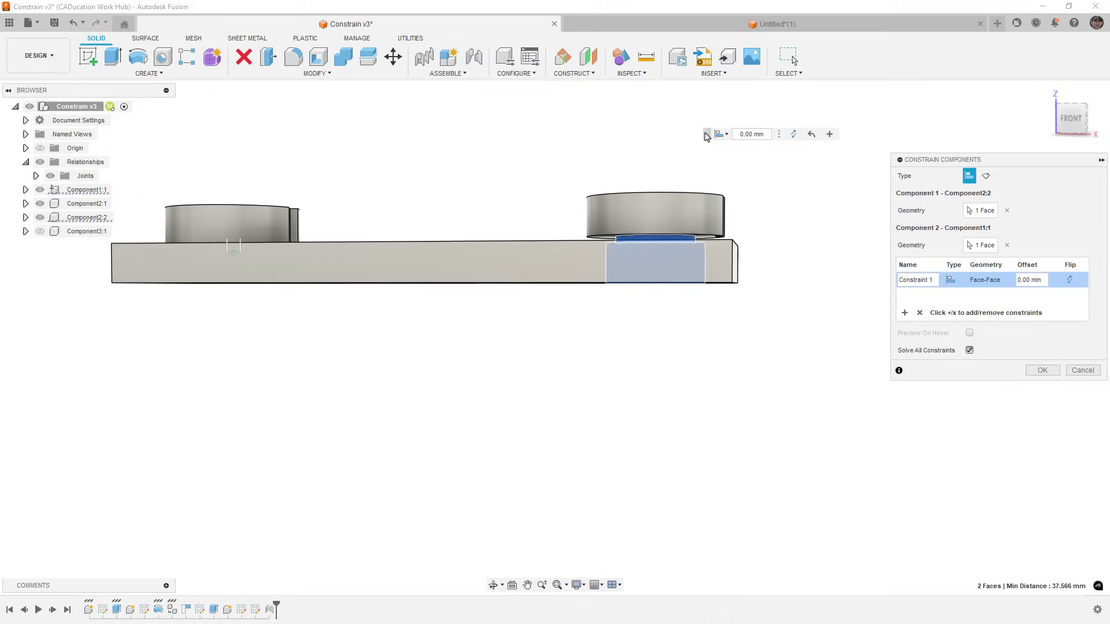
Step: Add a second Face-Face constraint making the cylinder flush with the plate's top face
click(829, 135)
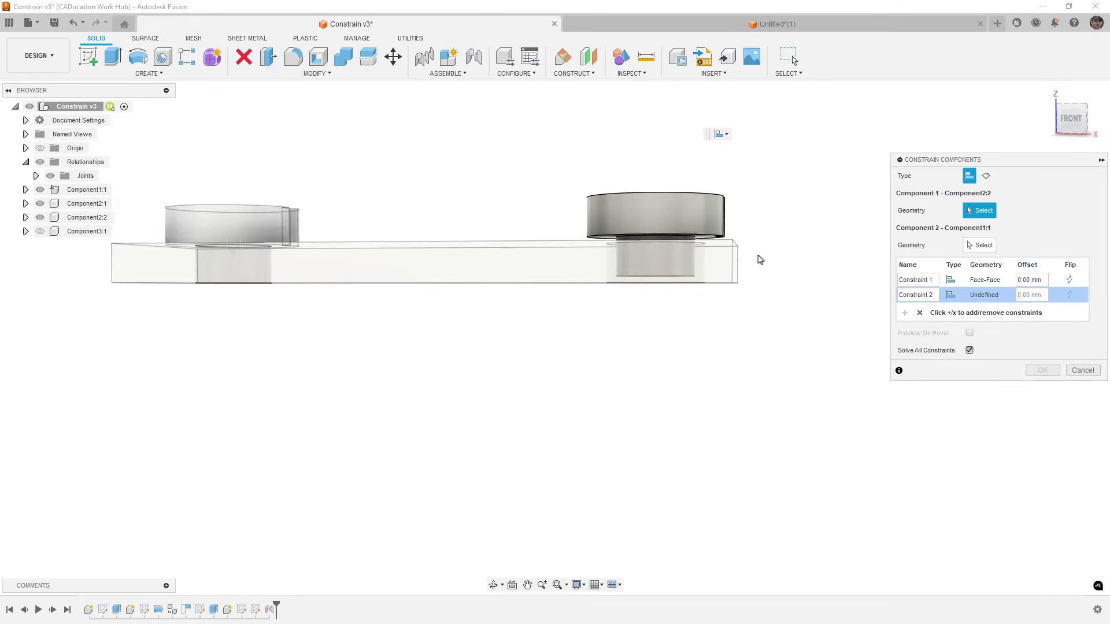
shift+middle_drag(758, 258, 561, 277)
click(701, 207)
click(560, 277)
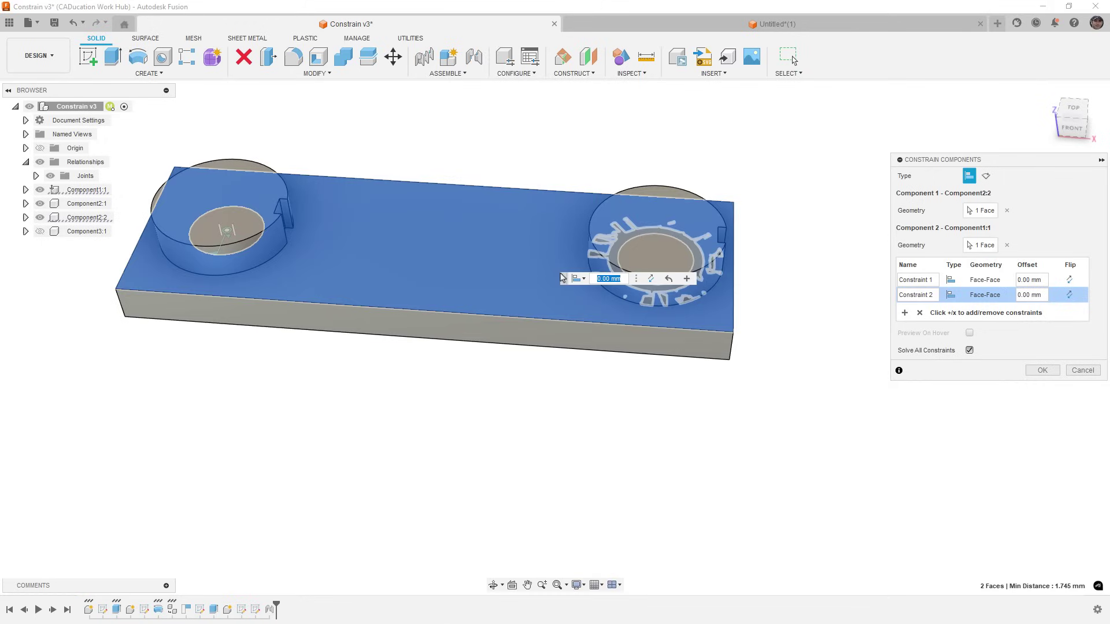
Step: Add a 30 deg Angle constraint between the cylinder's notch face and the plate's front face
click(687, 279)
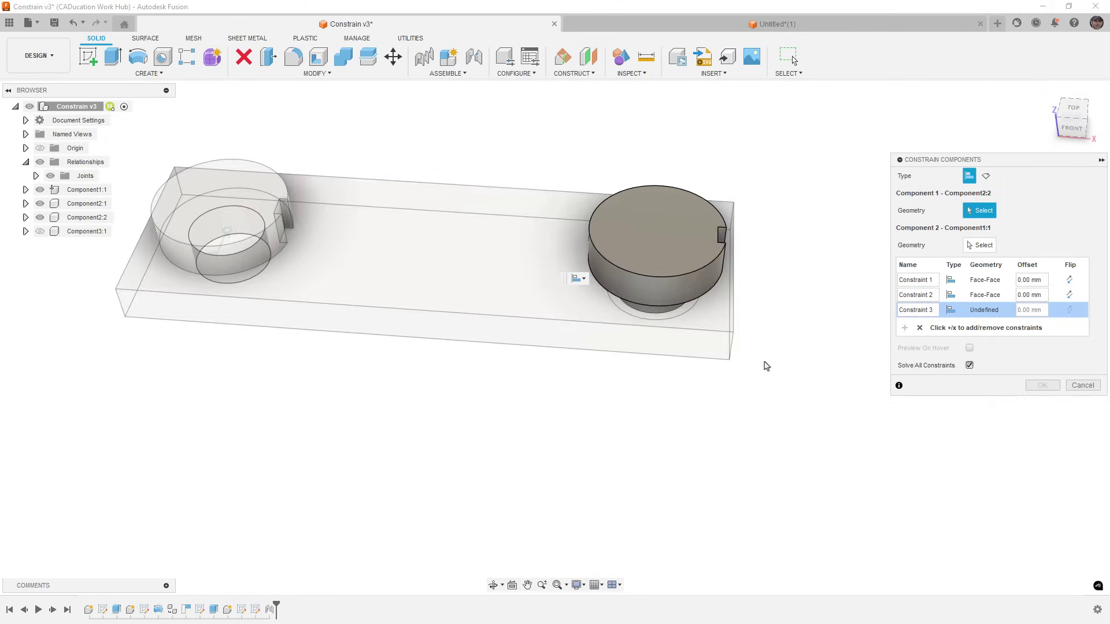
middle_drag(766, 366, 720, 347)
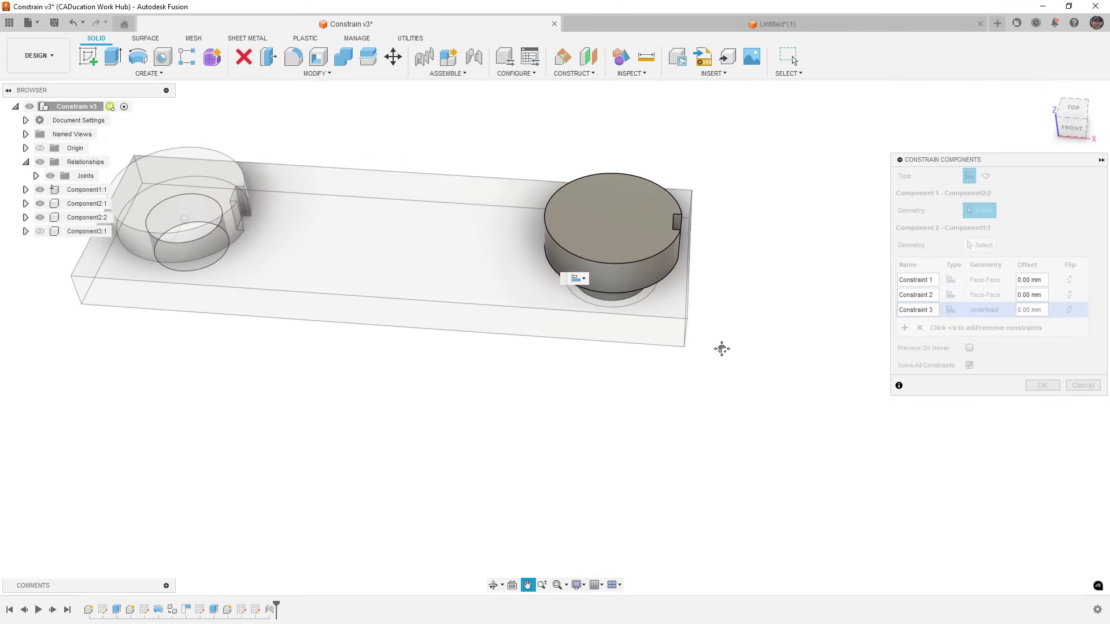
click(986, 176)
shift+middle_drag(800, 399, 783, 395)
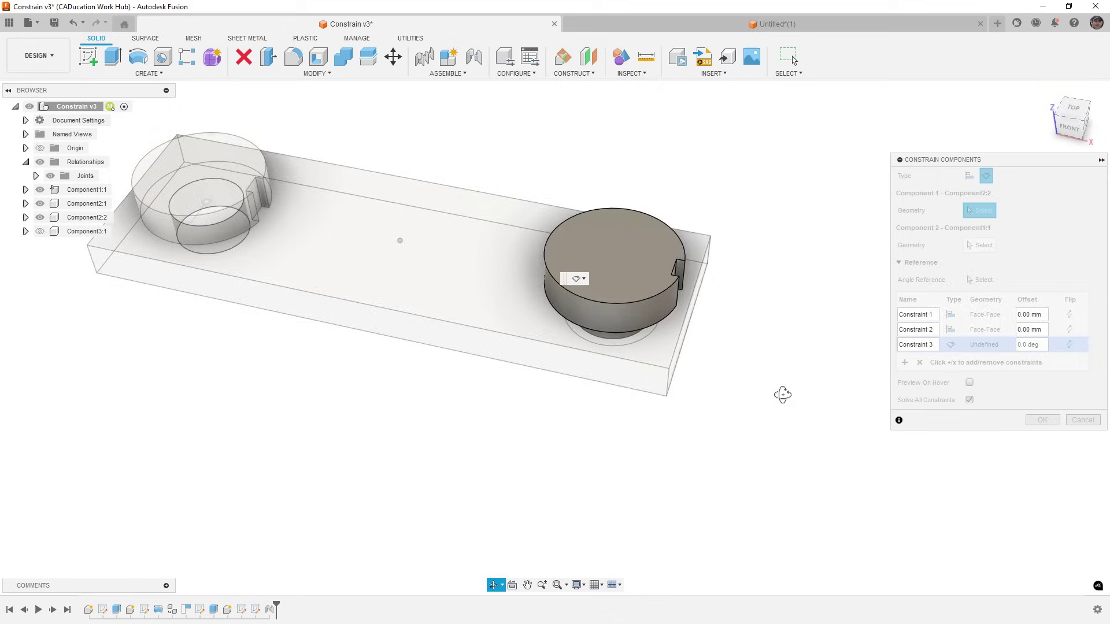
scroll(688, 326, up, 3)
click(669, 291)
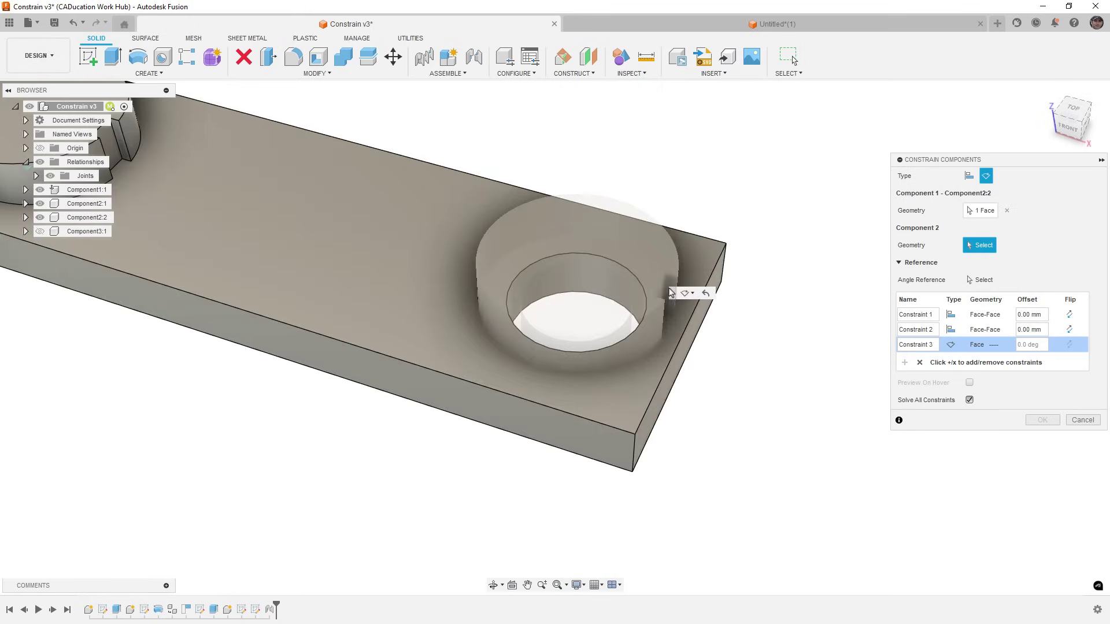
click(605, 449)
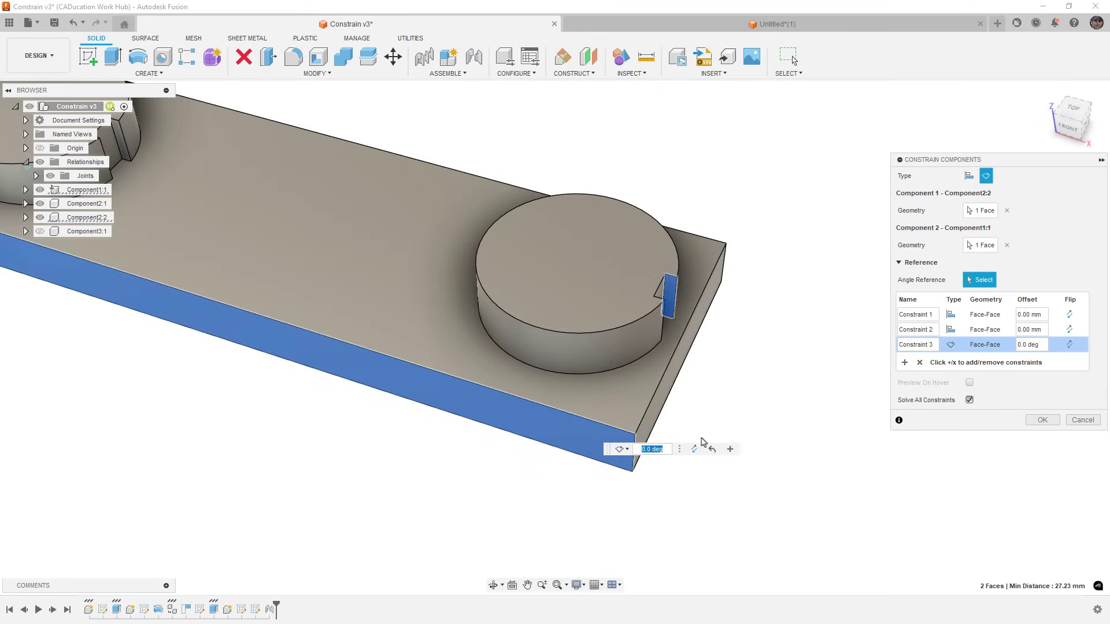
text(30)
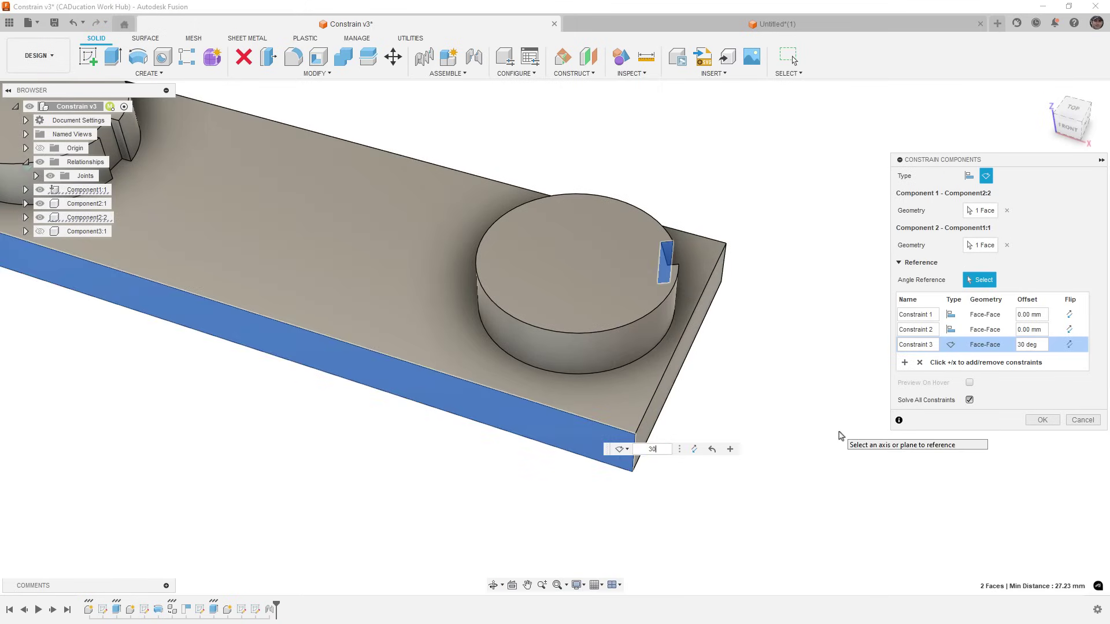
click(1042, 420)
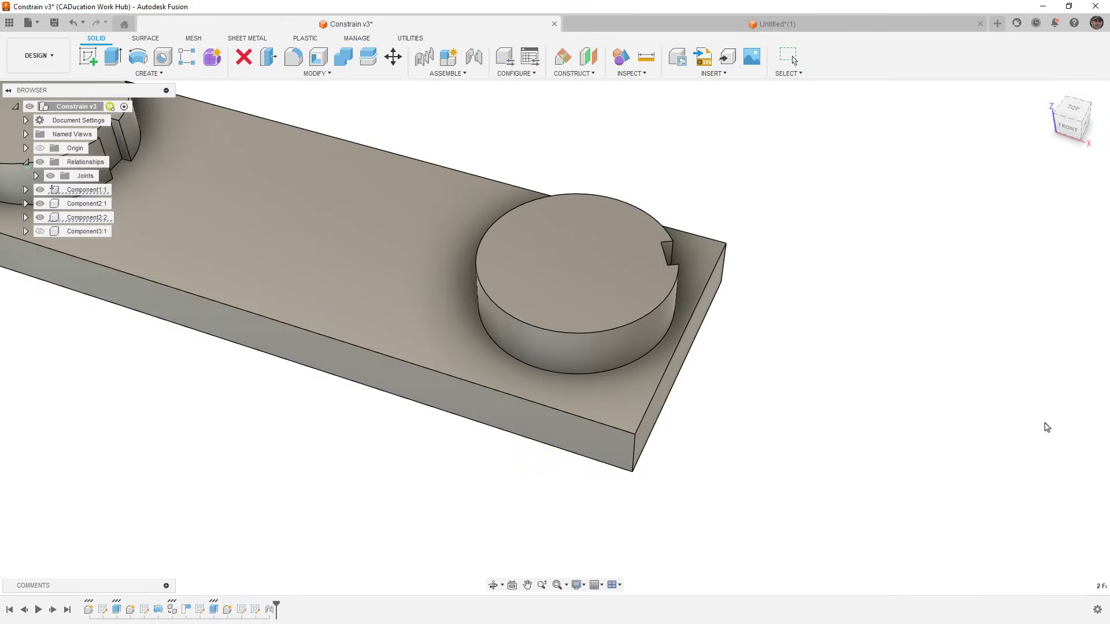
scroll(805, 331, down, 3)
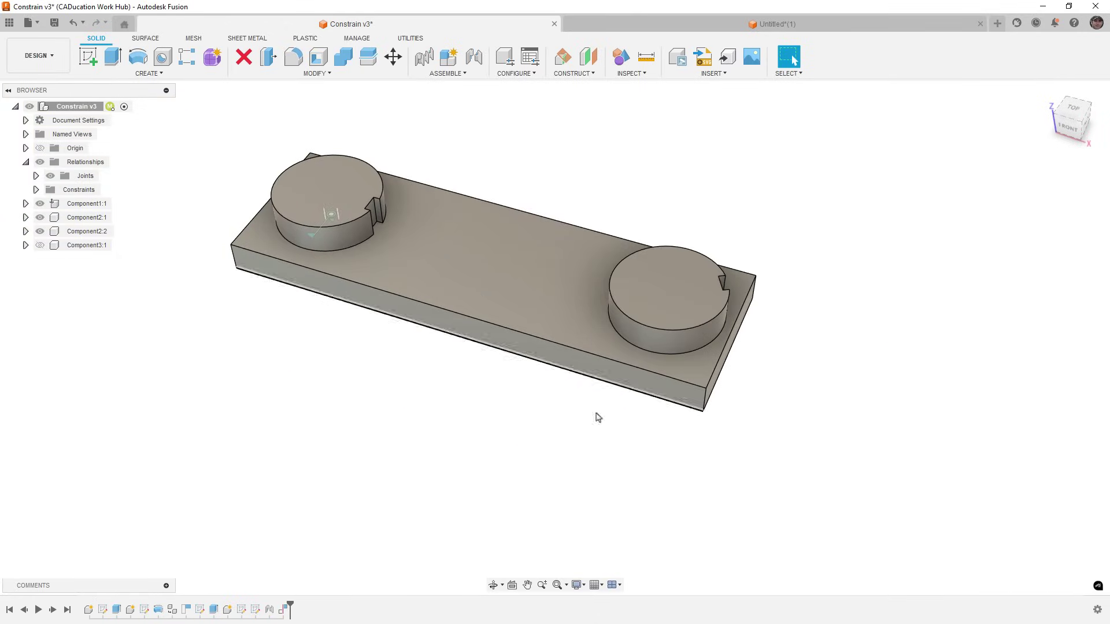
Step: Edit Constraint Set 2 from the timeline and delete its 30 deg Constraint 3
mouse_move(282, 611)
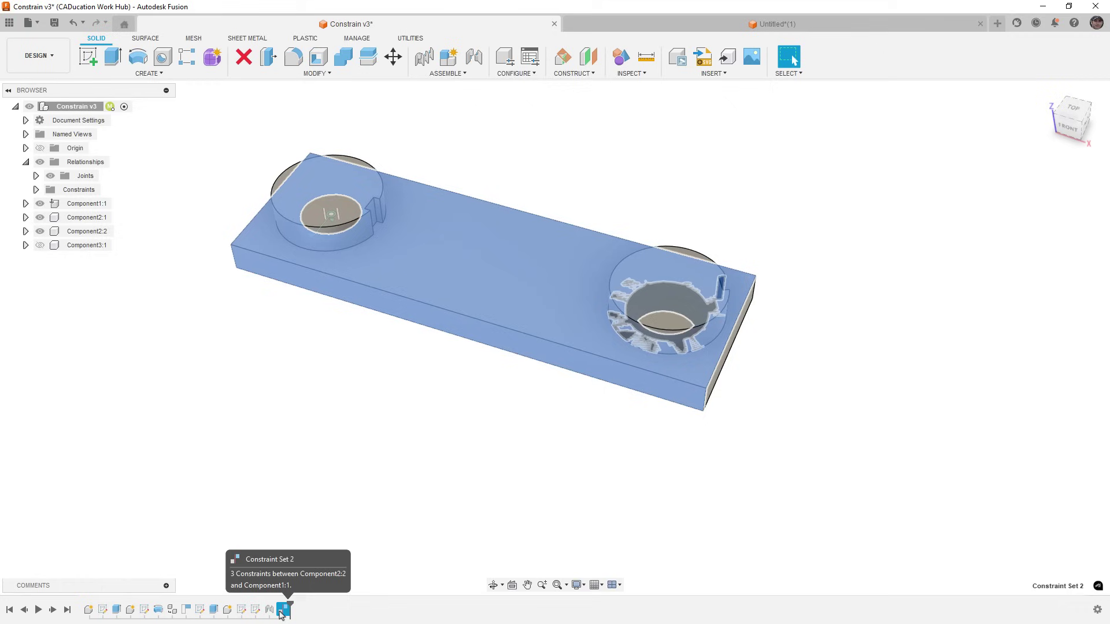
double_click(284, 611)
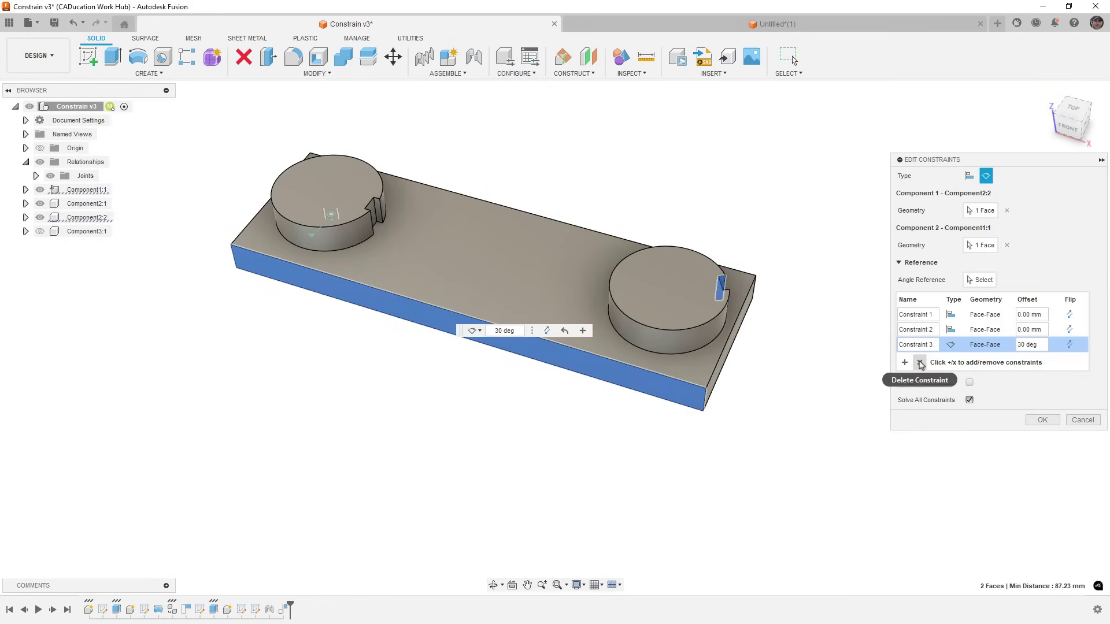
click(920, 363)
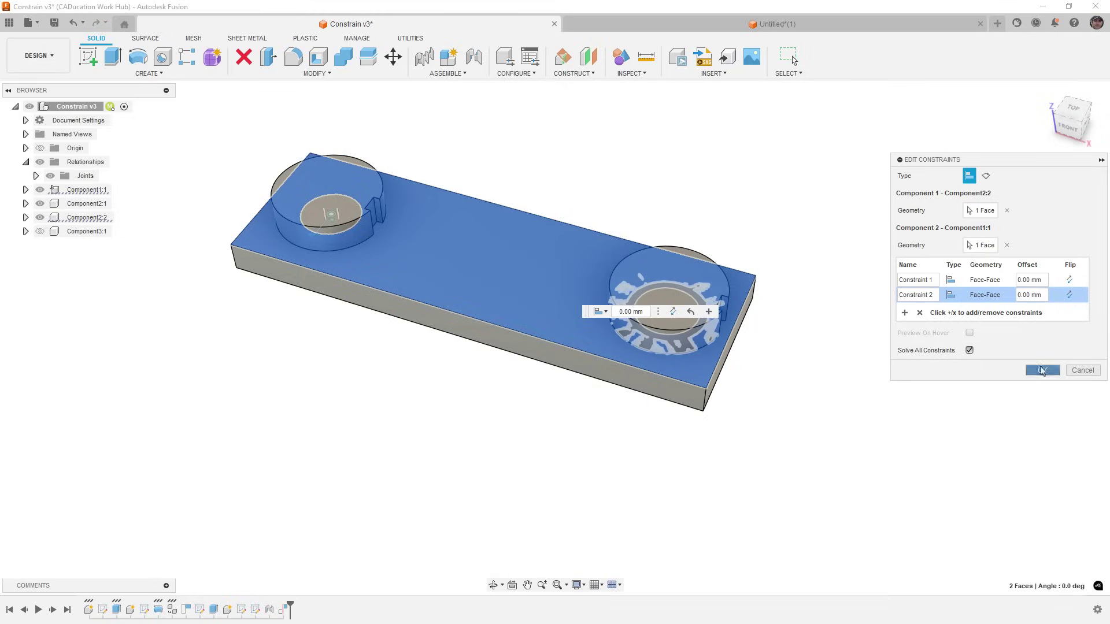
click(1041, 370)
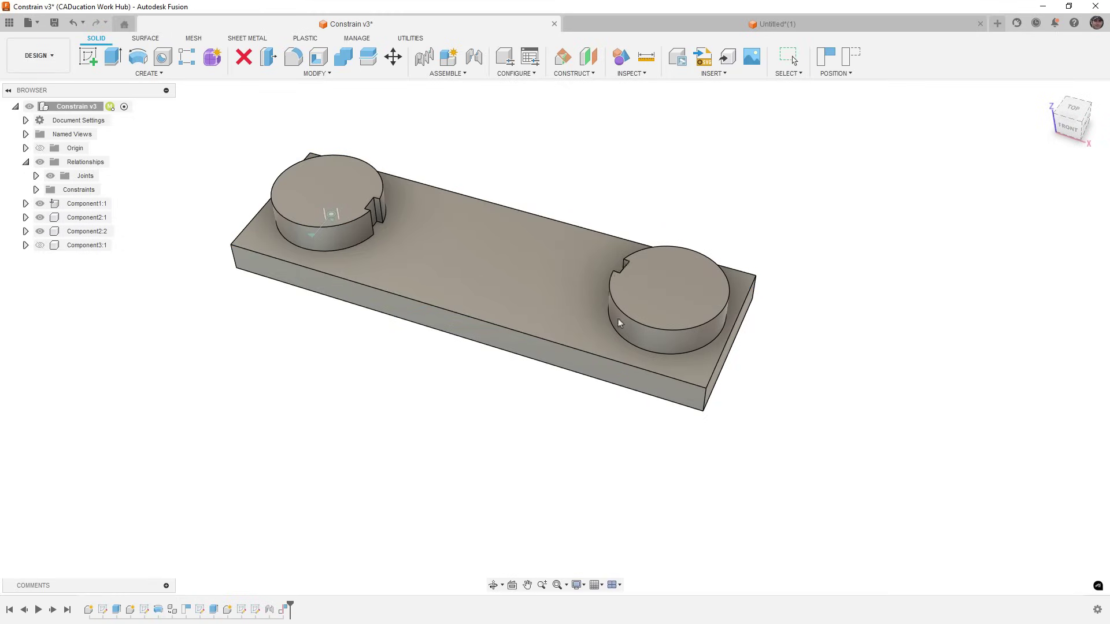
Step: Spin the right cylinder freely, then revert it to its constrained position and zoom in
mouse_move(697, 299)
mouse_down()
mouse_move(654, 309)
mouse_move(679, 304)
mouse_up()
click(855, 56)
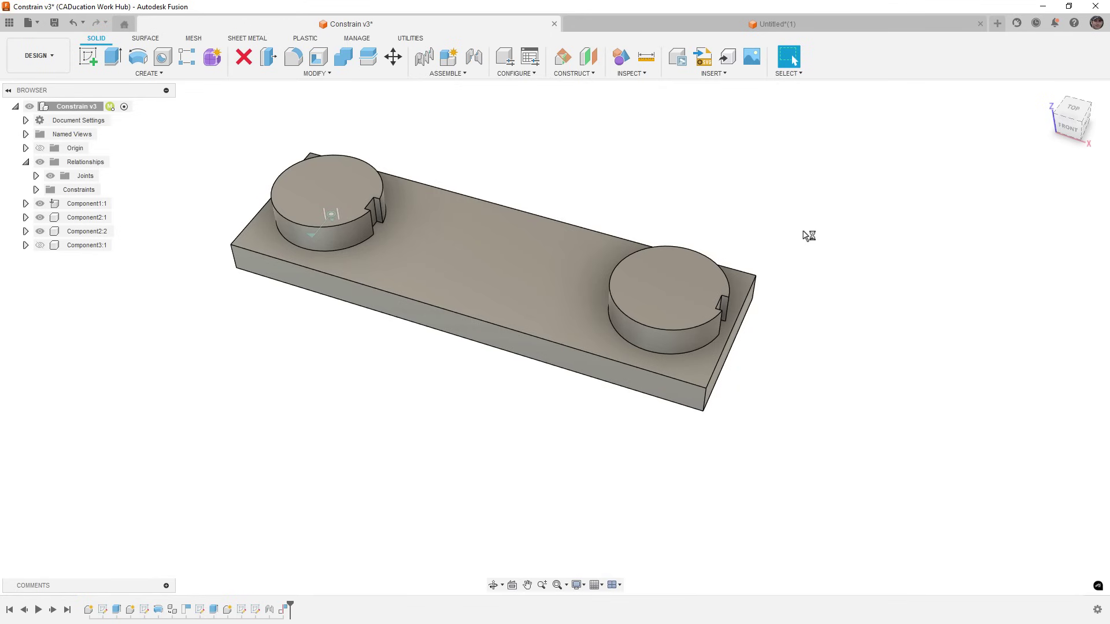
scroll(806, 237, up, 3)
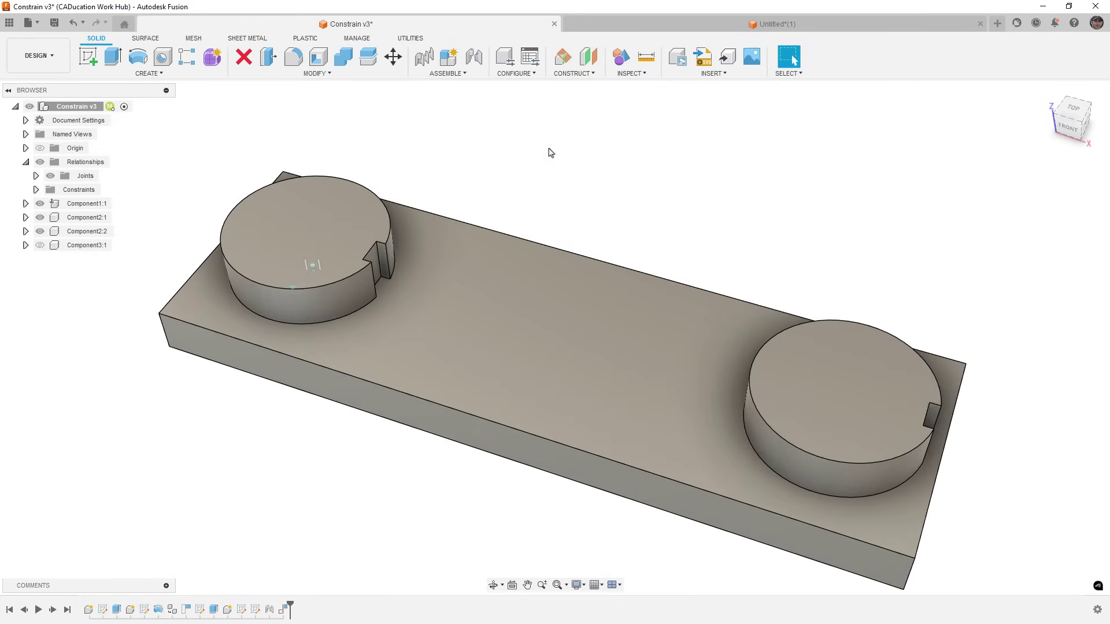
click(475, 77)
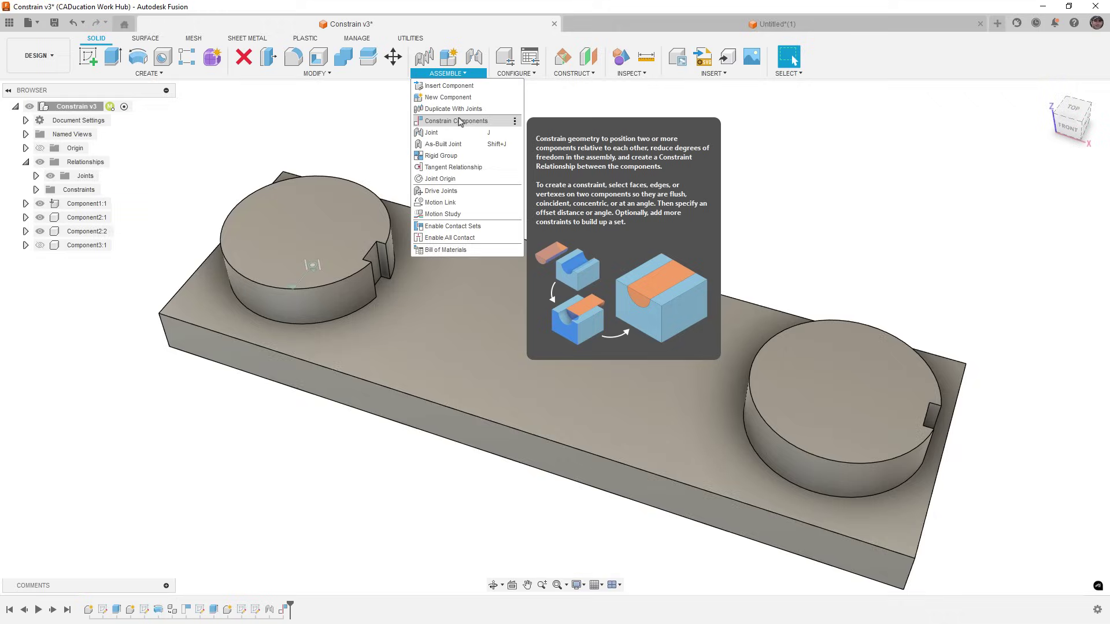
Step: Close the ASSEMBLE list, reopen and close it, and zoom out slightly on both seated pins
click(803, 228)
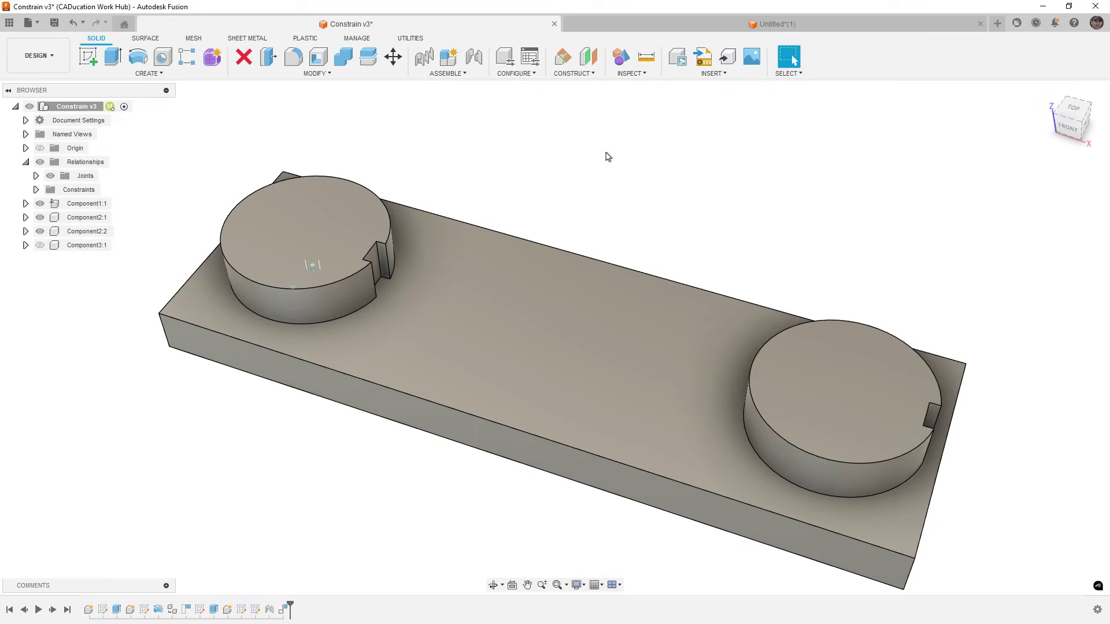
click(478, 77)
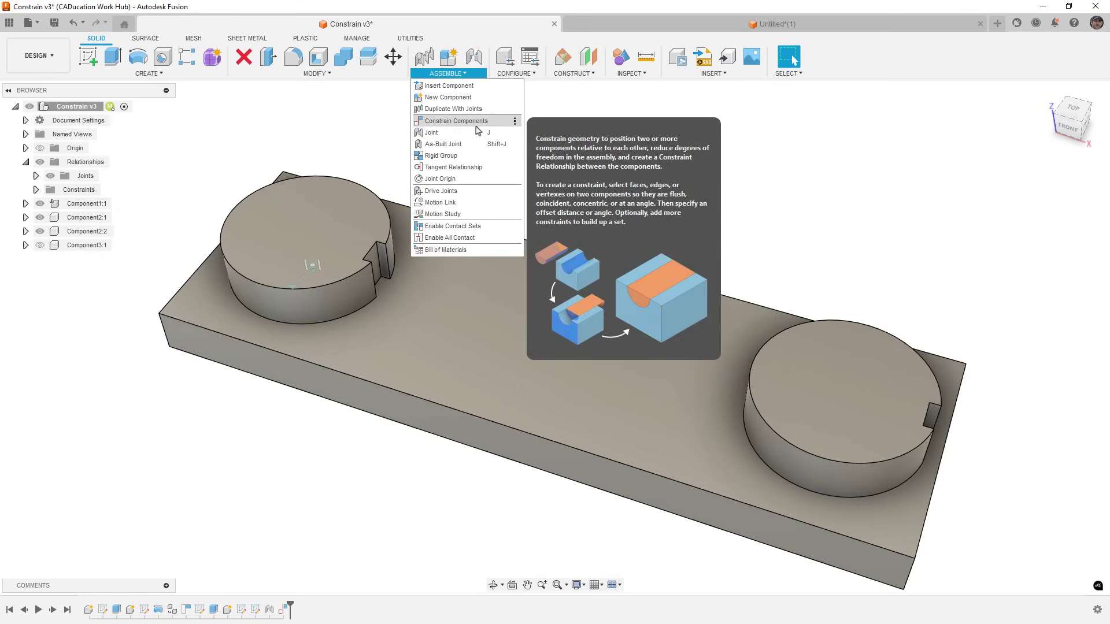
click(687, 142)
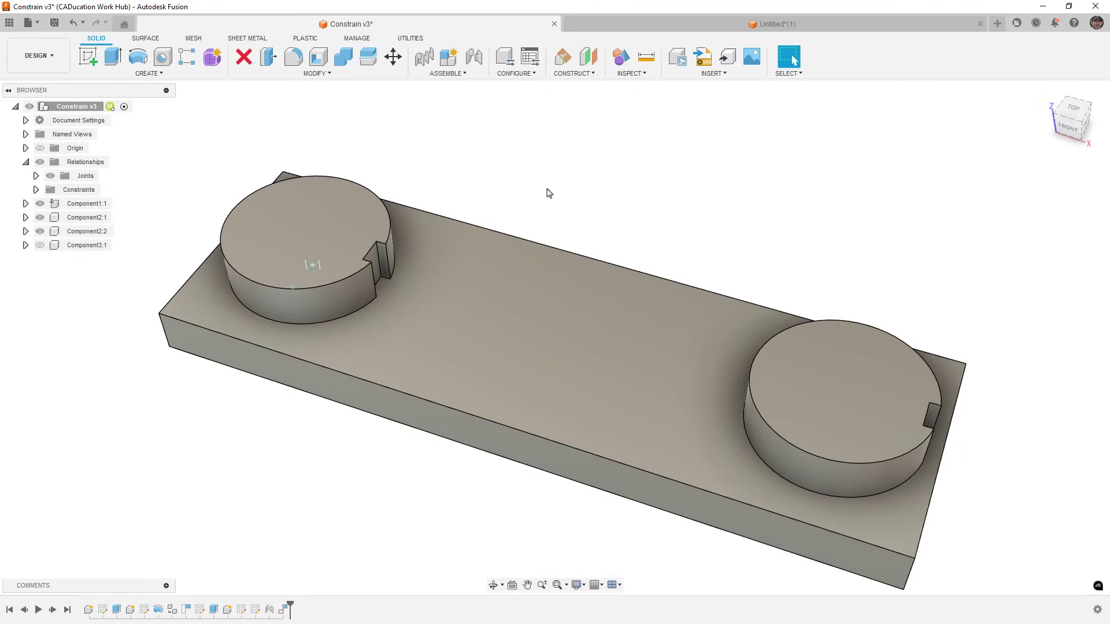
scroll(549, 199, down, 1)
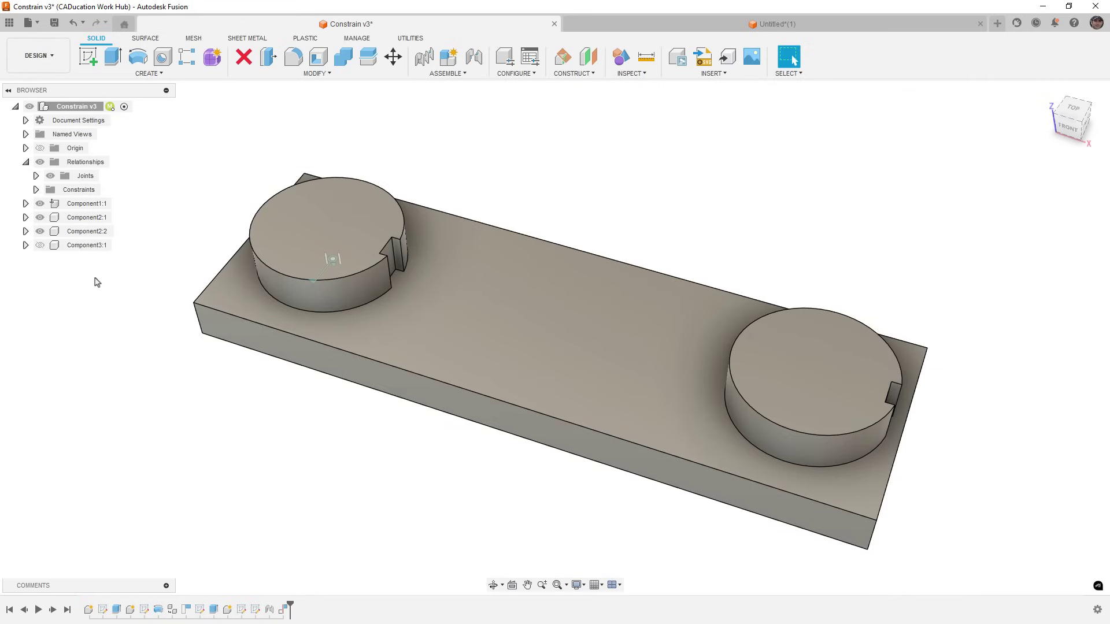
Step: Make the hidden Component3:1 visible and isolate it
click(40, 246)
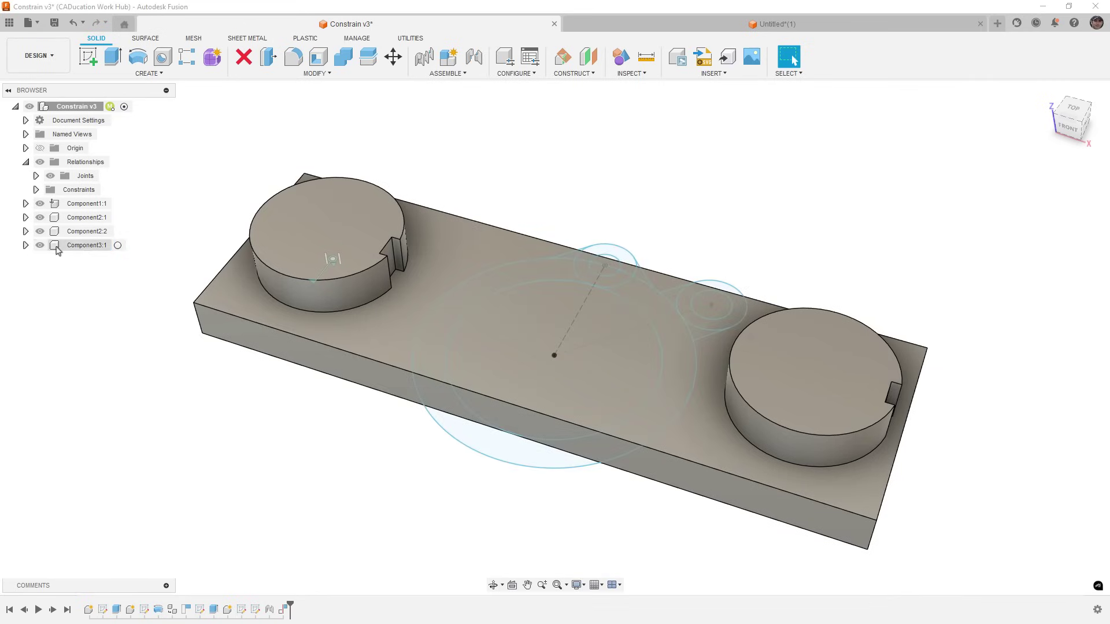
click(87, 247)
right_click(87, 252)
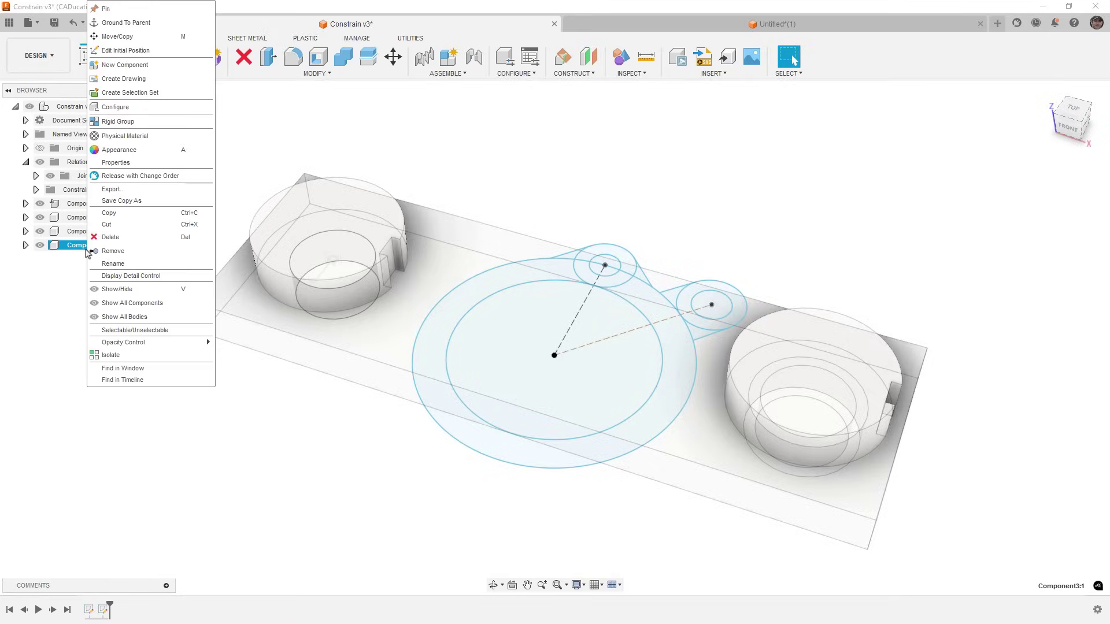
click(118, 355)
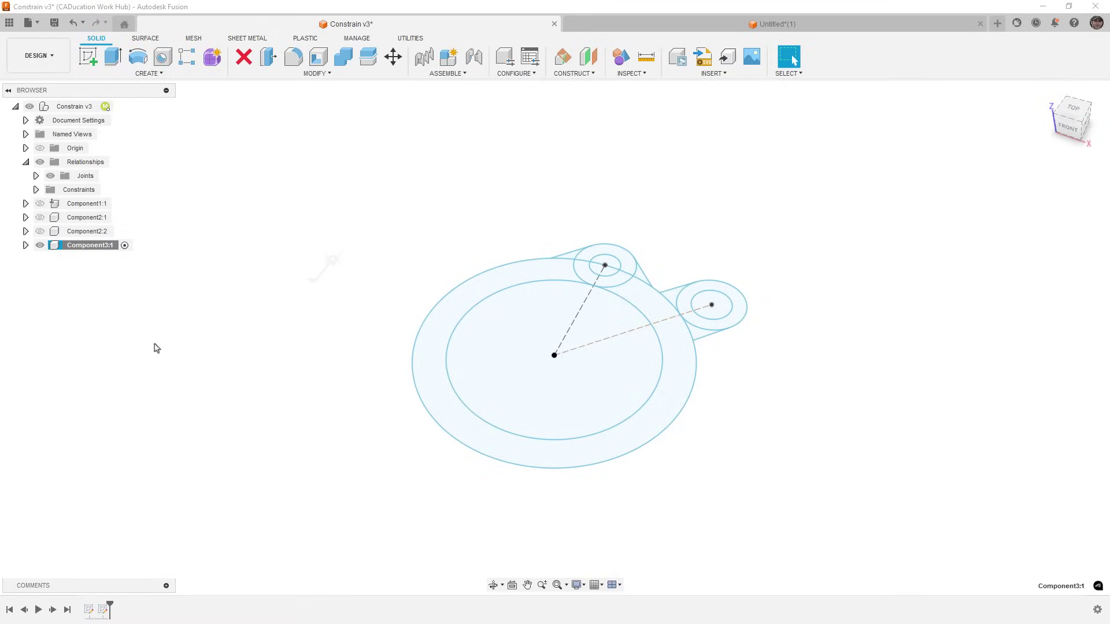
Step: Edit Component3:1's Sketch1, clear the selection, and open the Constraints list
click(25, 245)
double_click(97, 287)
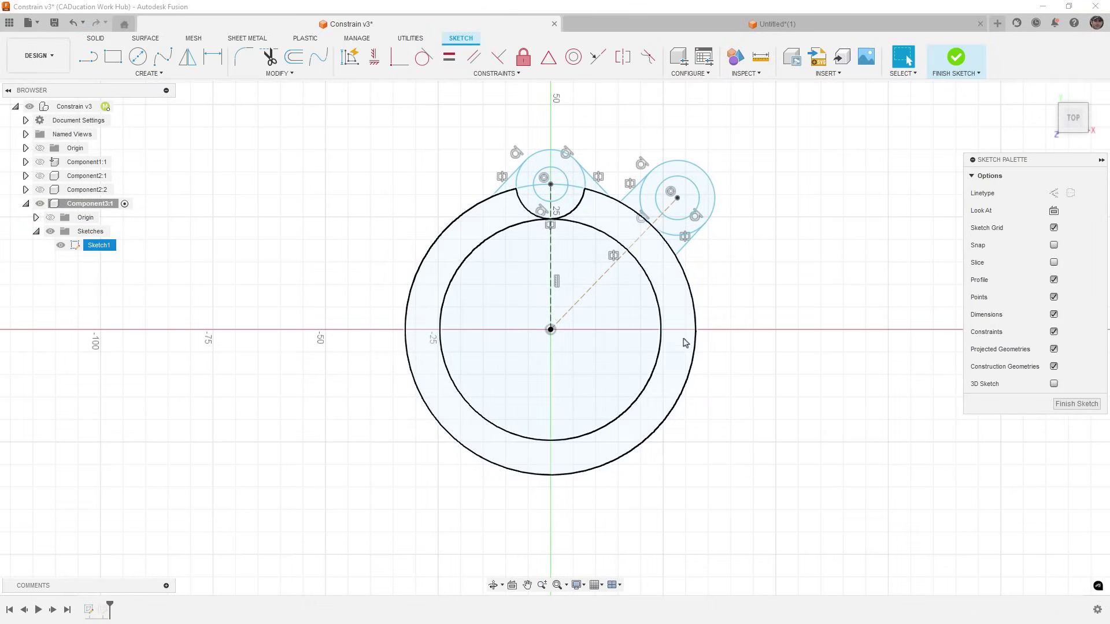
key(Escape)
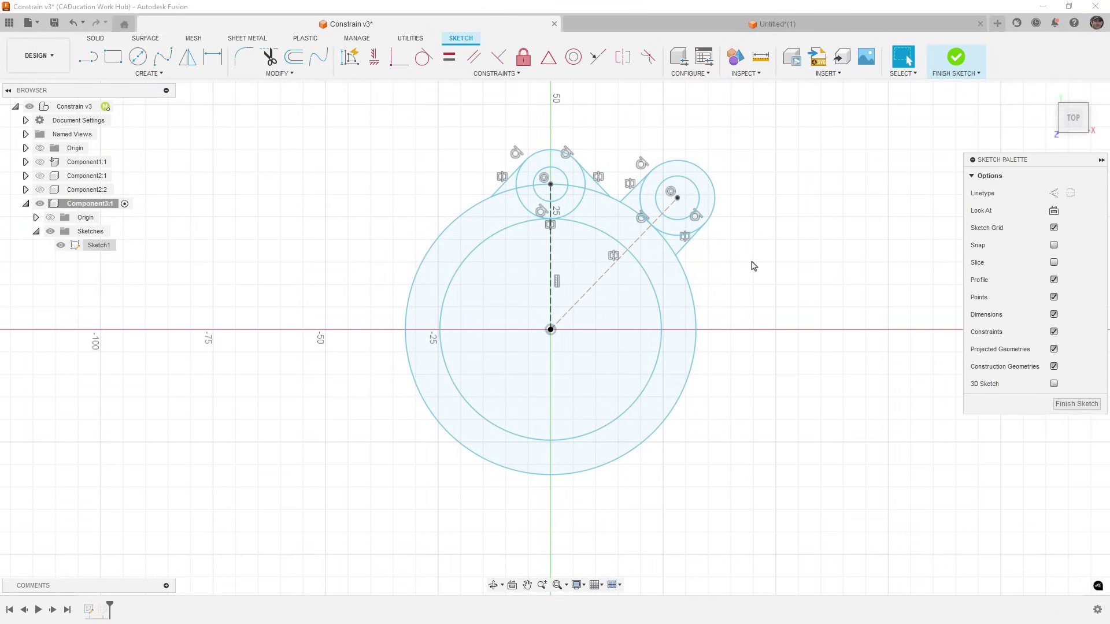
click(515, 75)
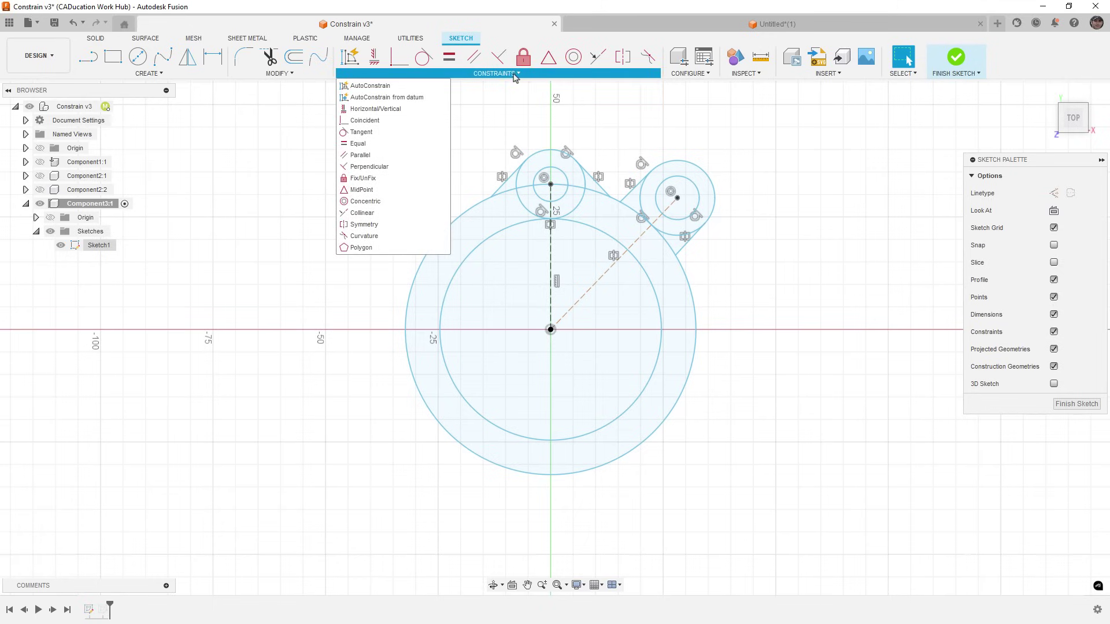
Step: AutoConstrain the sketch, preview Result 2, and delete its 15.444 dimension, leaving 7 dimensions
click(404, 86)
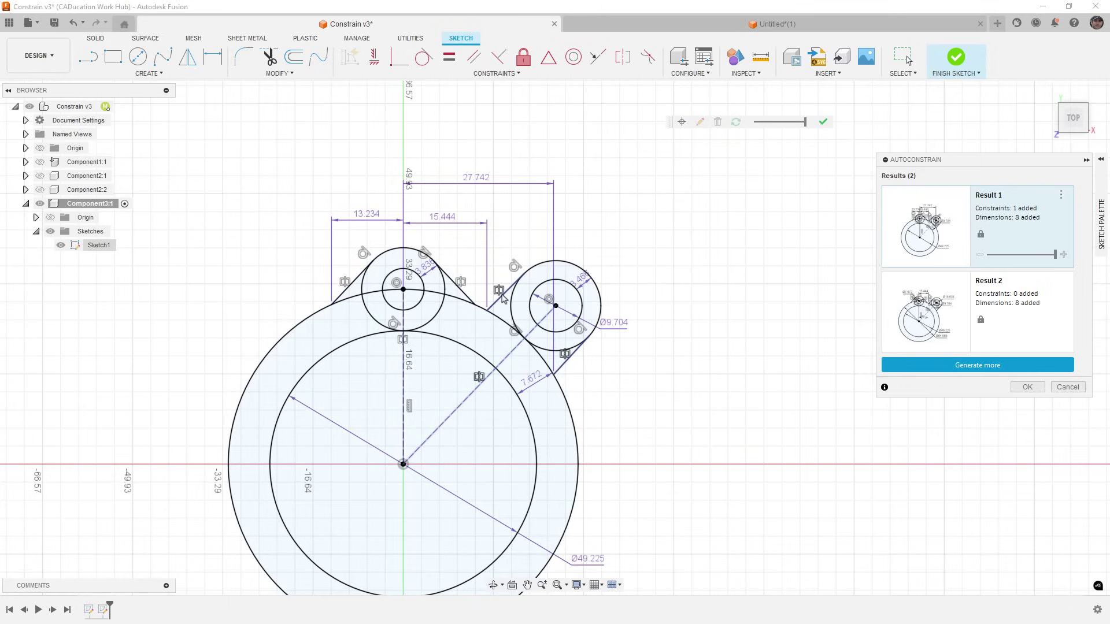
click(944, 310)
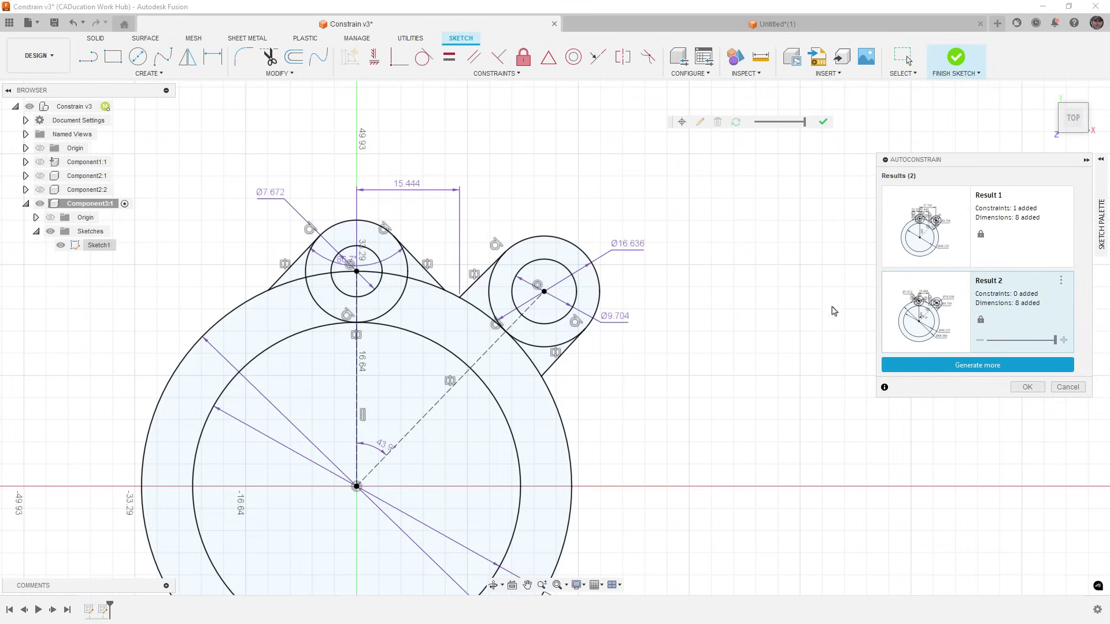
drag(671, 122, 503, 140)
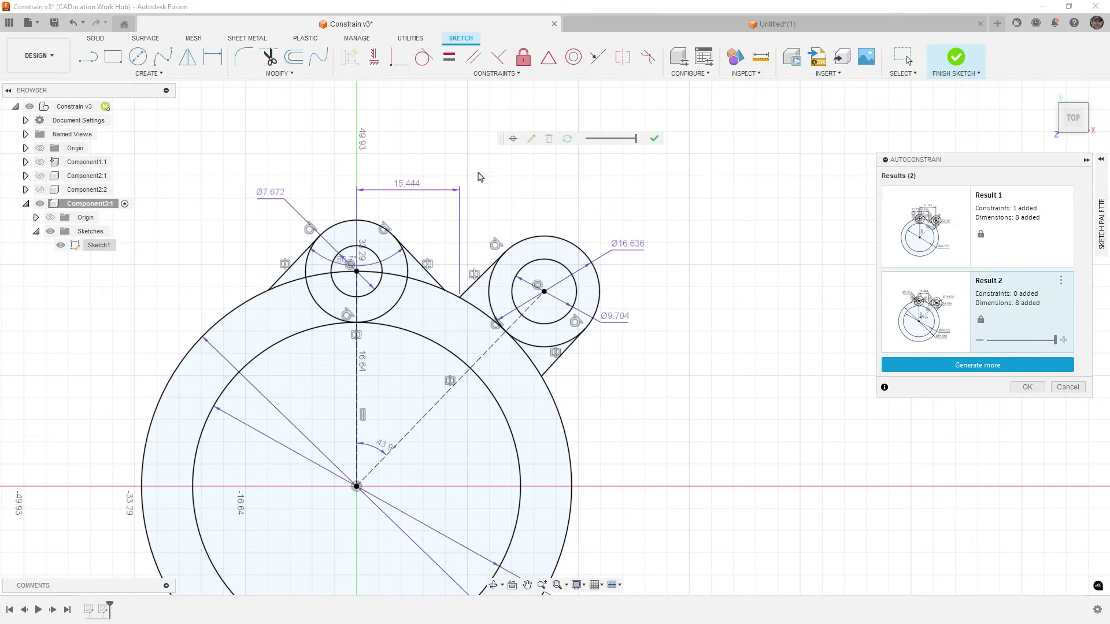
click(418, 191)
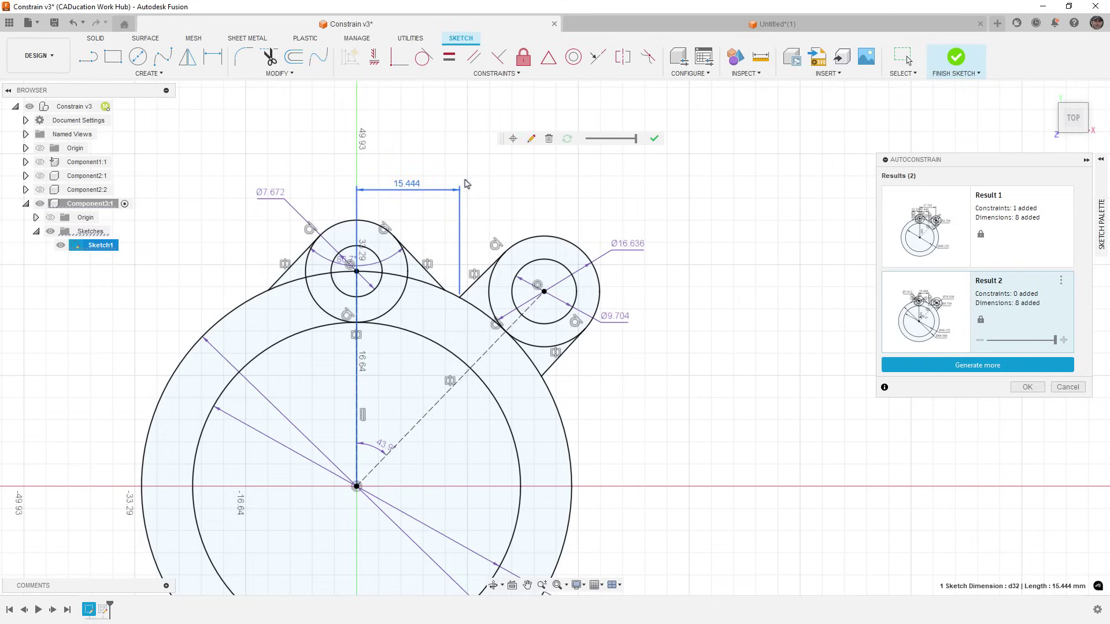
click(548, 139)
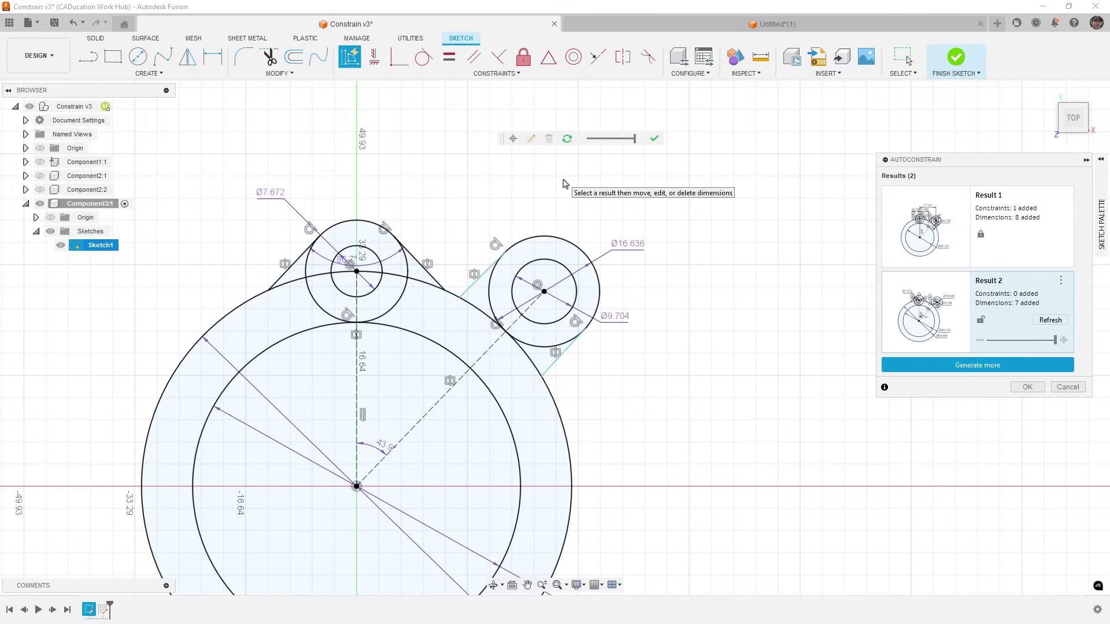
Step: Set the three small circle diameters to Ø10, Ø15 and Ø7
double_click(628, 314)
text(10)
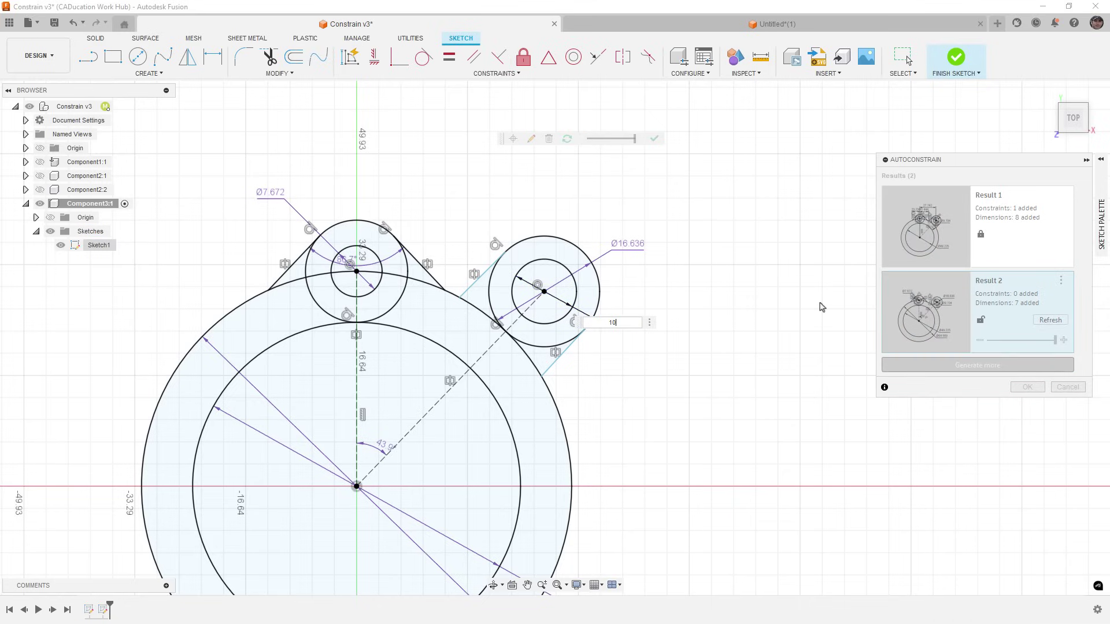
key(Return)
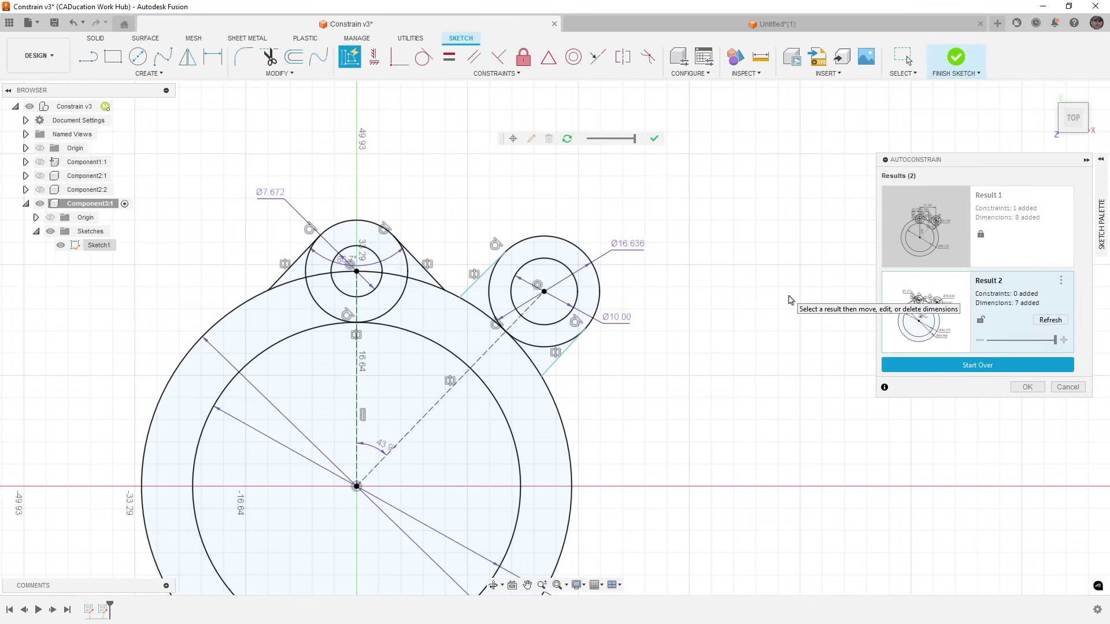
double_click(627, 245)
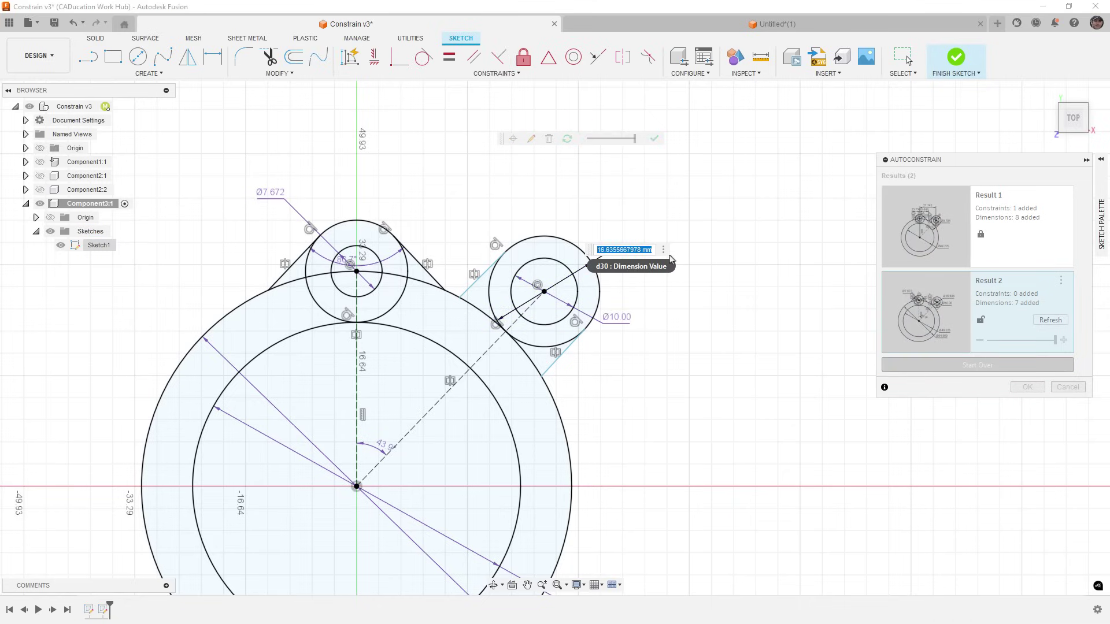
text(15)
key(Return)
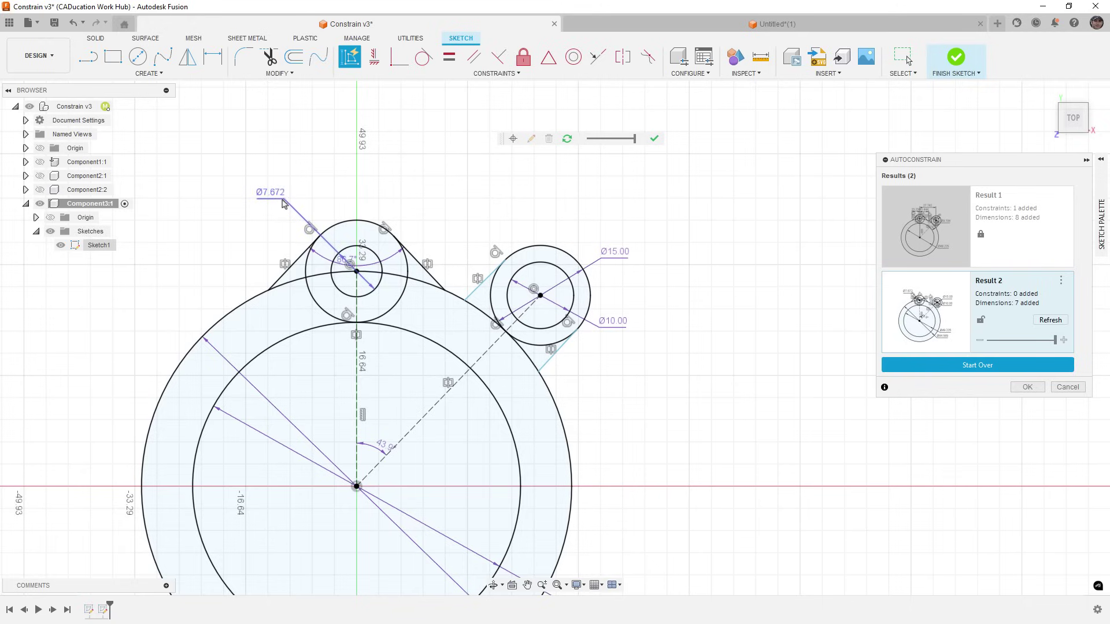
double_click(279, 193)
text(7)
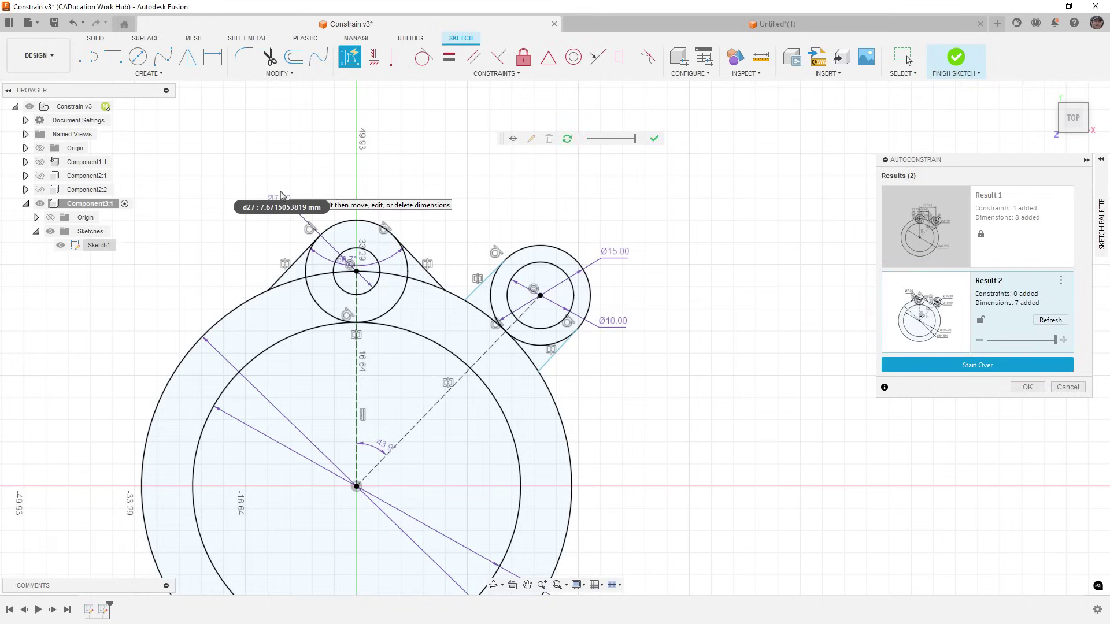
key(Return)
Step: Move the angle dimension above the small circle and set the angles to 90° and 45°
drag(345, 266, 349, 192)
double_click(349, 191)
text(90)
key(Return)
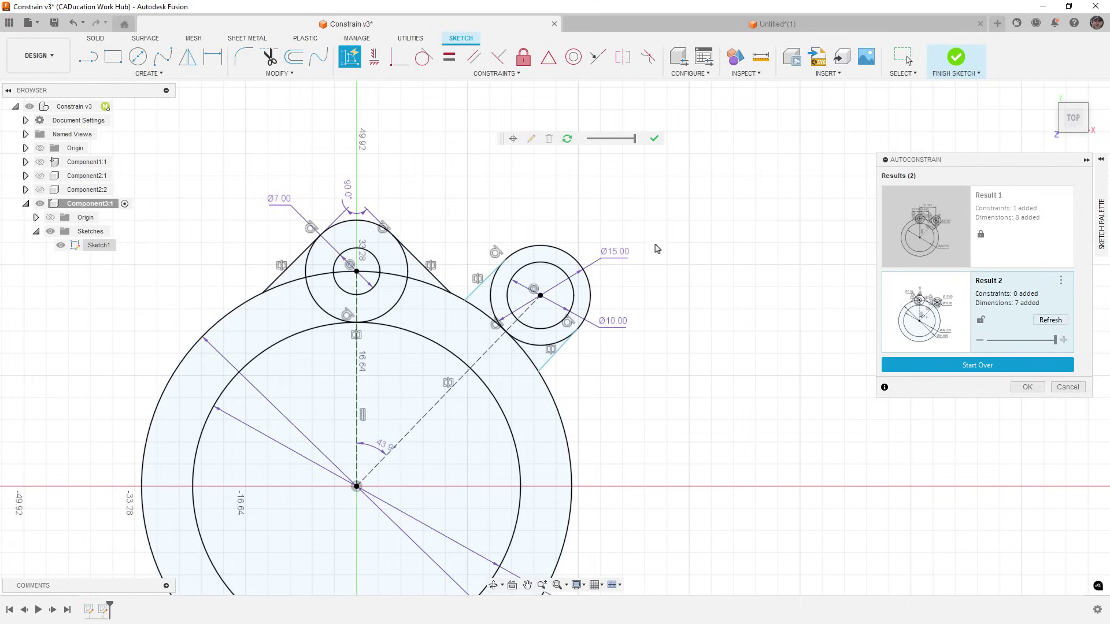
double_click(381, 445)
text(45)
key(Return)
Step: Set the inner and outer large circle diameters to Ø50 and Ø65
scroll(404, 463, down, 2)
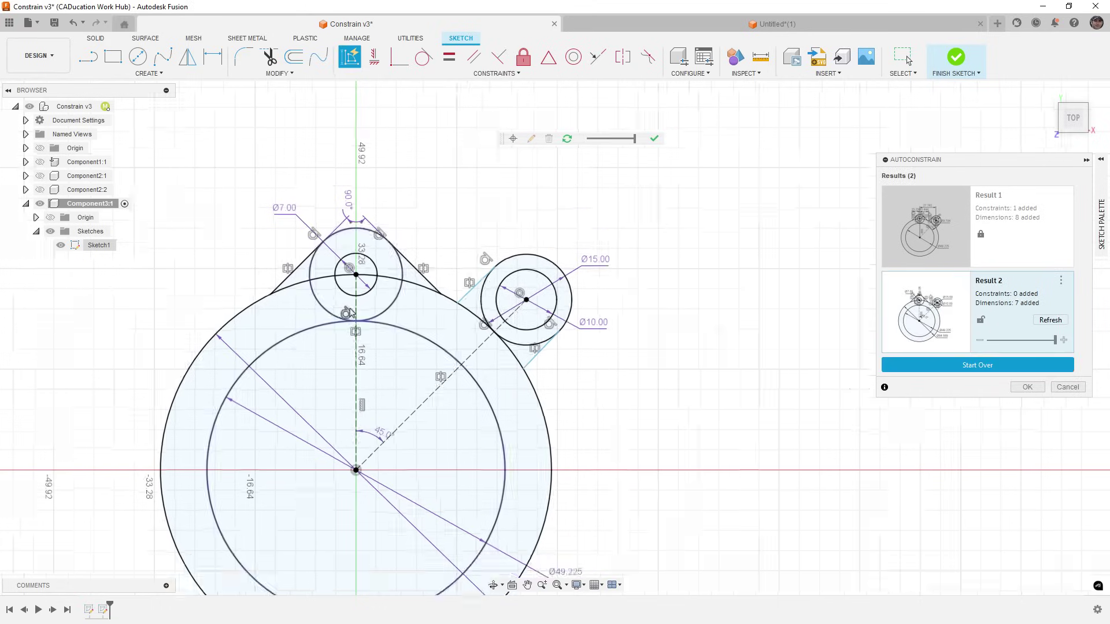
double_click(540, 507)
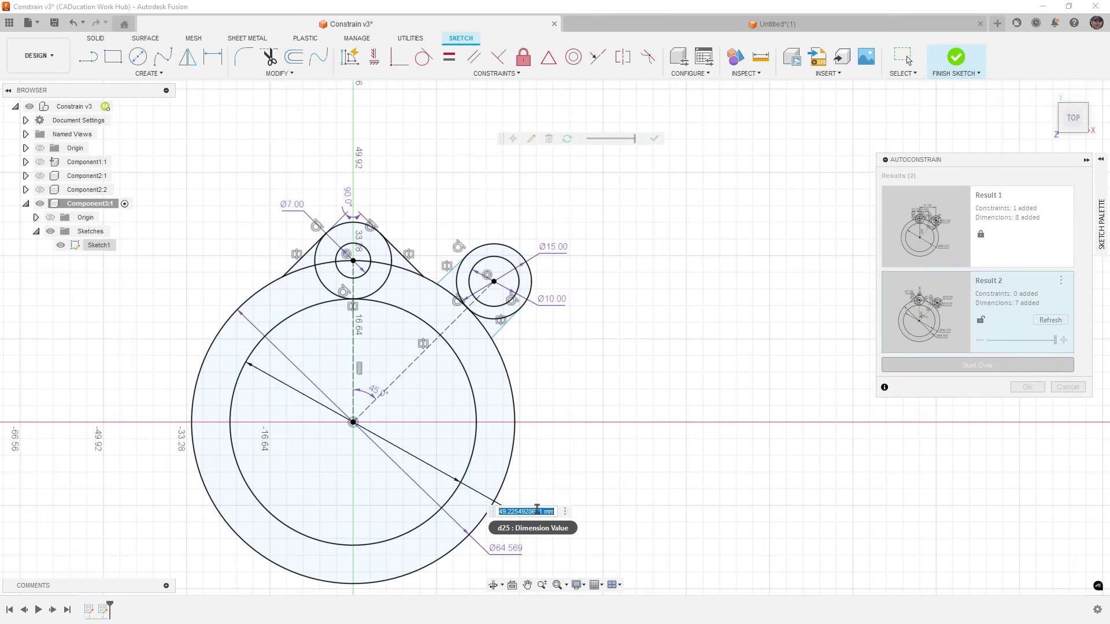
text(50)
key(Return)
double_click(507, 548)
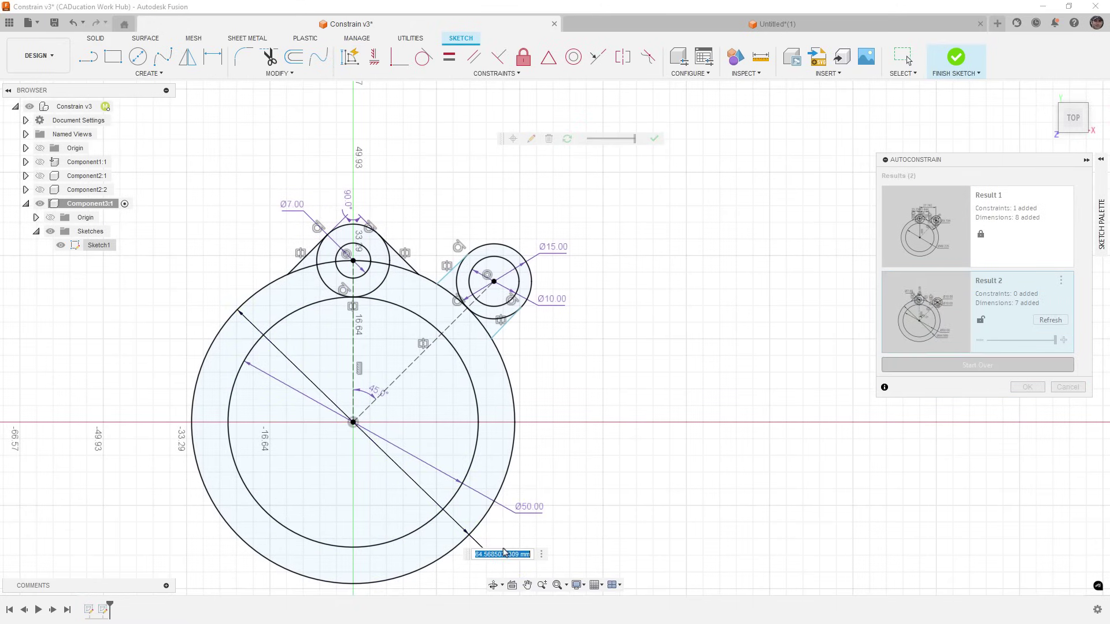
text(65)
key(Return)
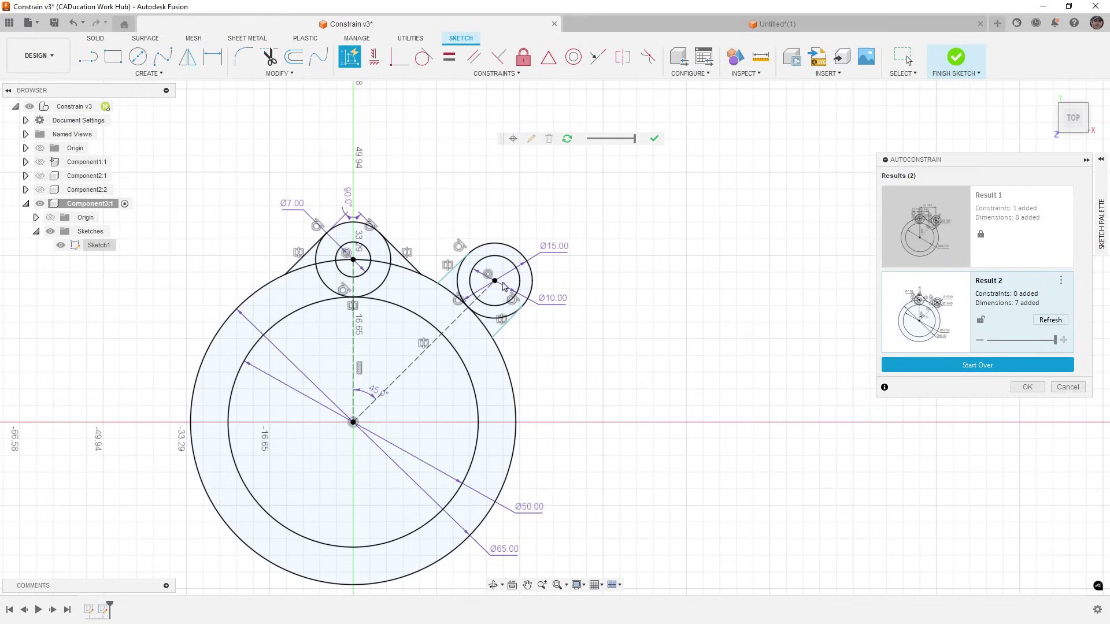
scroll(483, 289, up, 1)
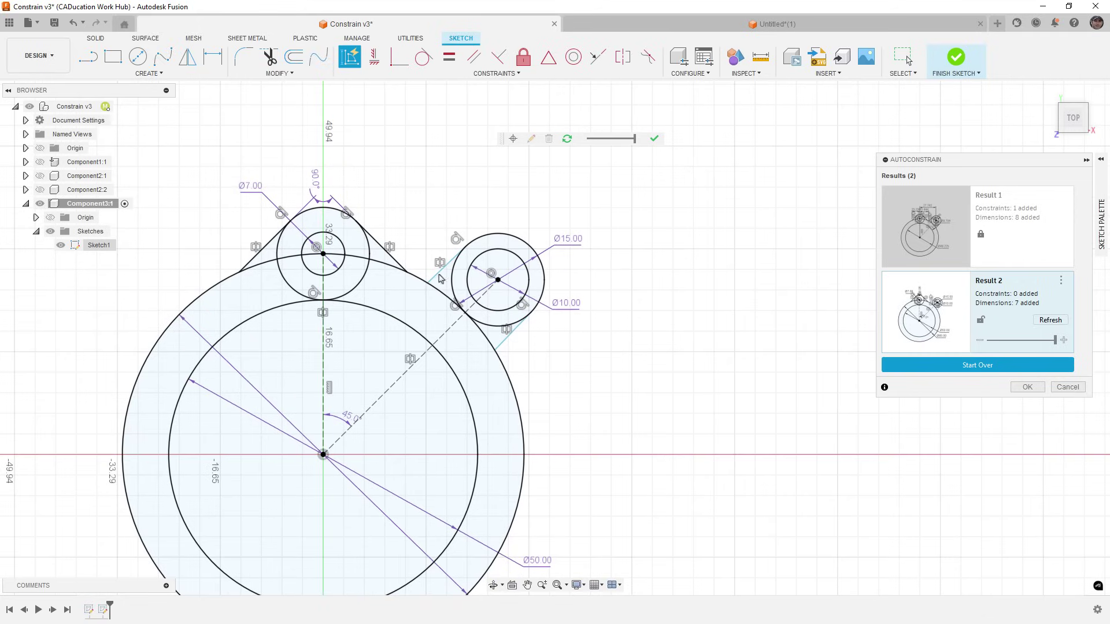
Step: Add a 10° angle dimension between the tangent lines beside the Ø15 circle, then finish the sketch
click(213, 56)
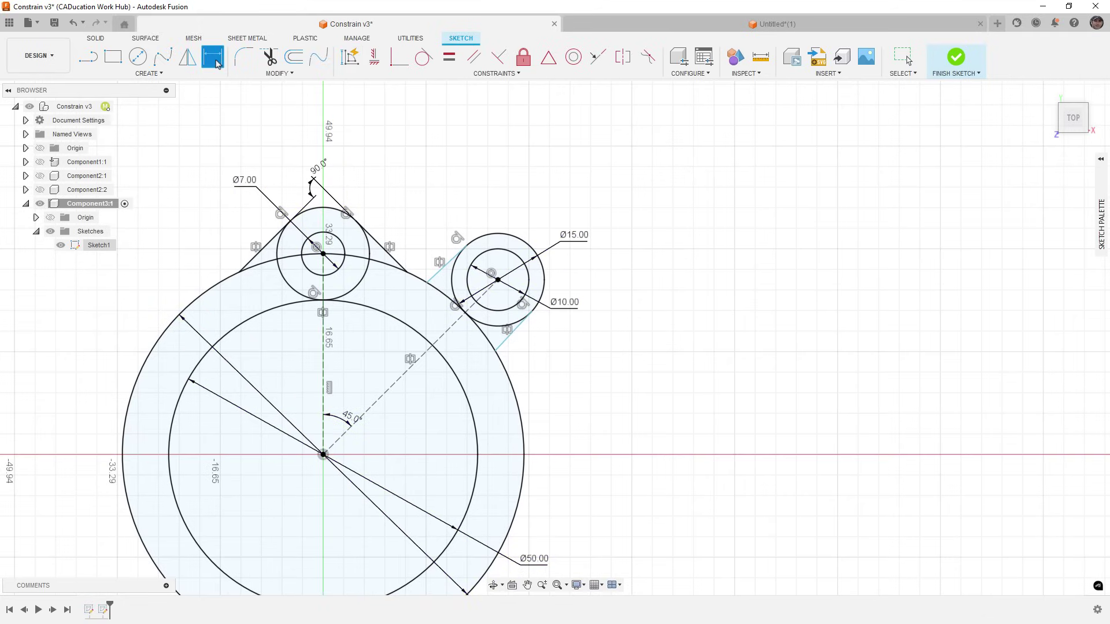
click(434, 281)
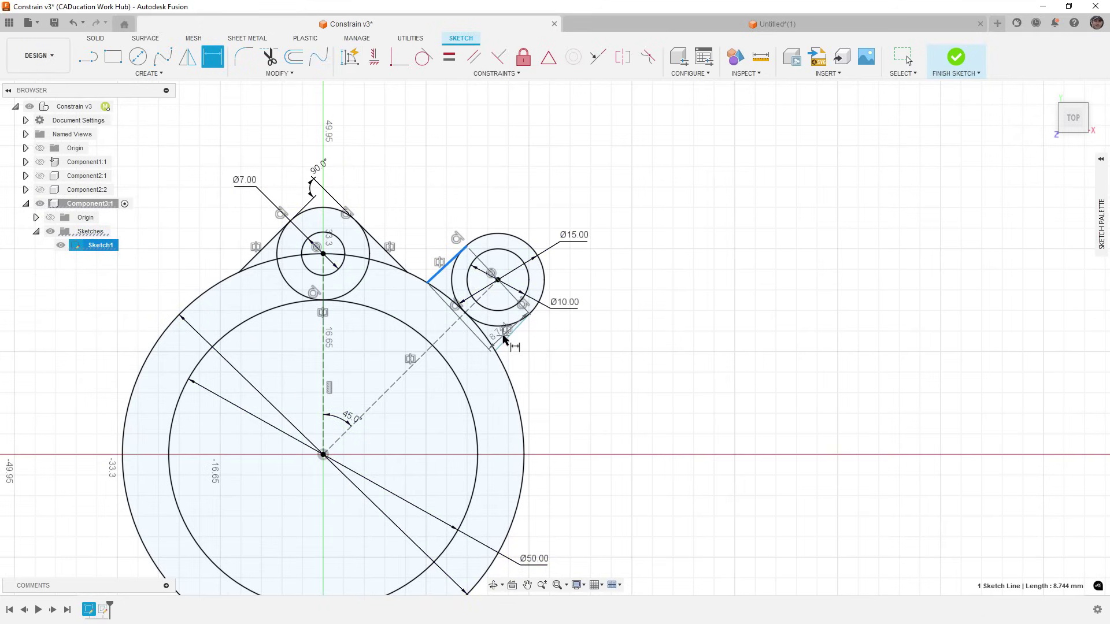
click(507, 340)
click(469, 356)
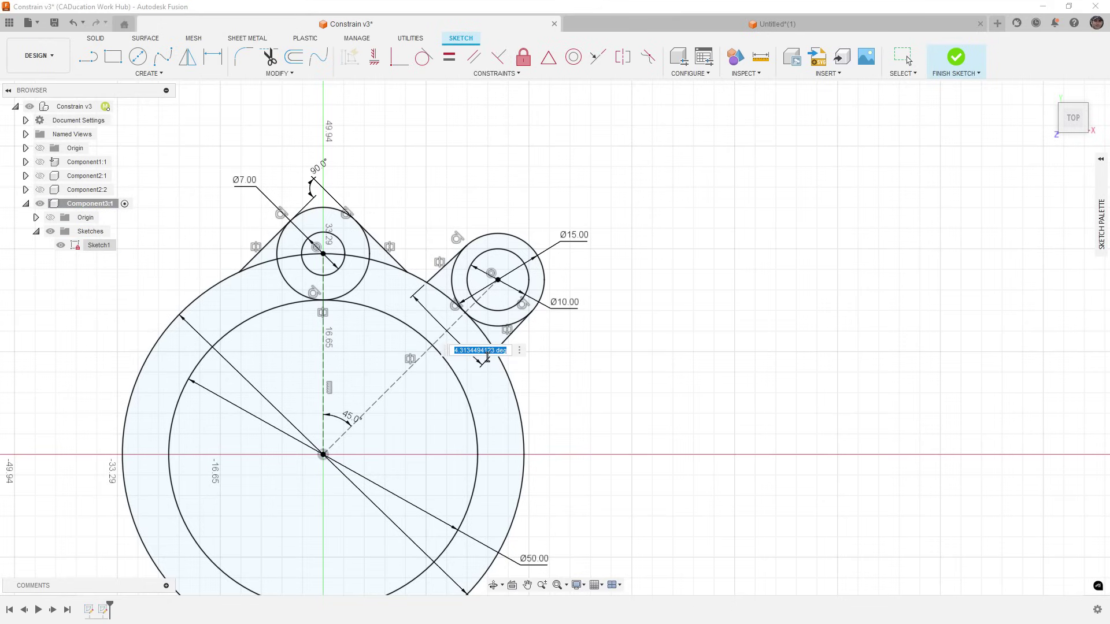
key(Return)
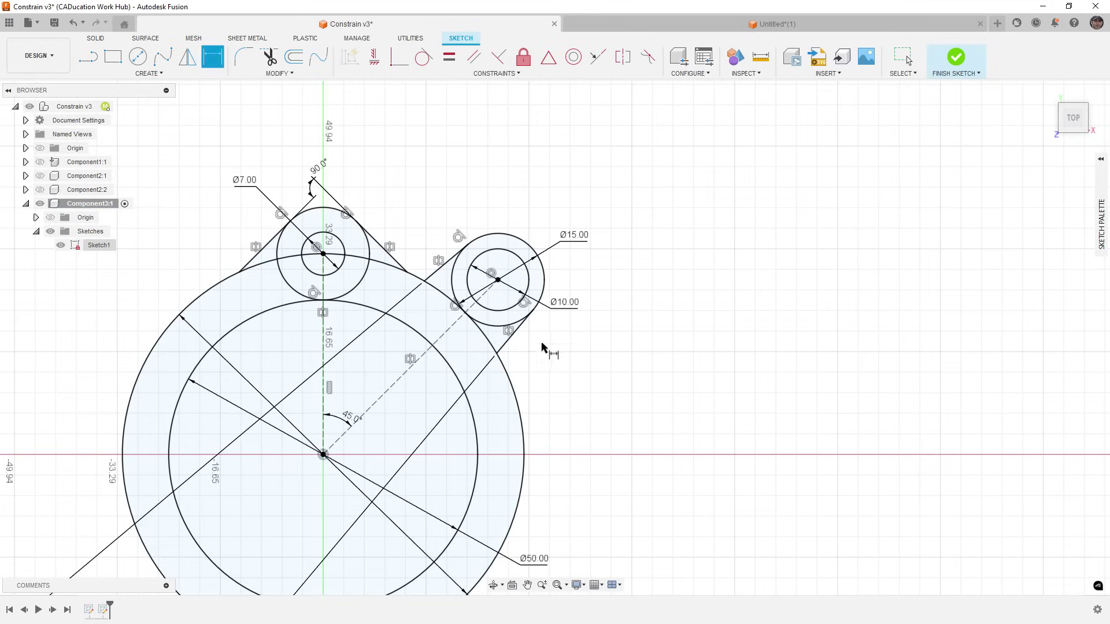
scroll(607, 282, down, 4)
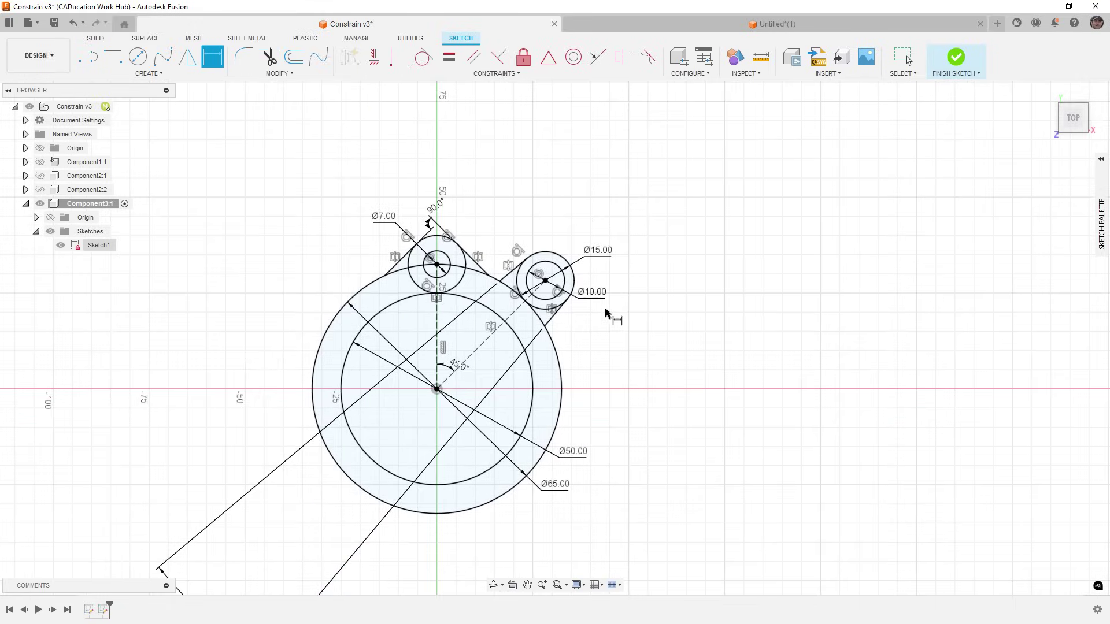
drag(223, 574, 614, 237)
scroll(564, 300, up, 2)
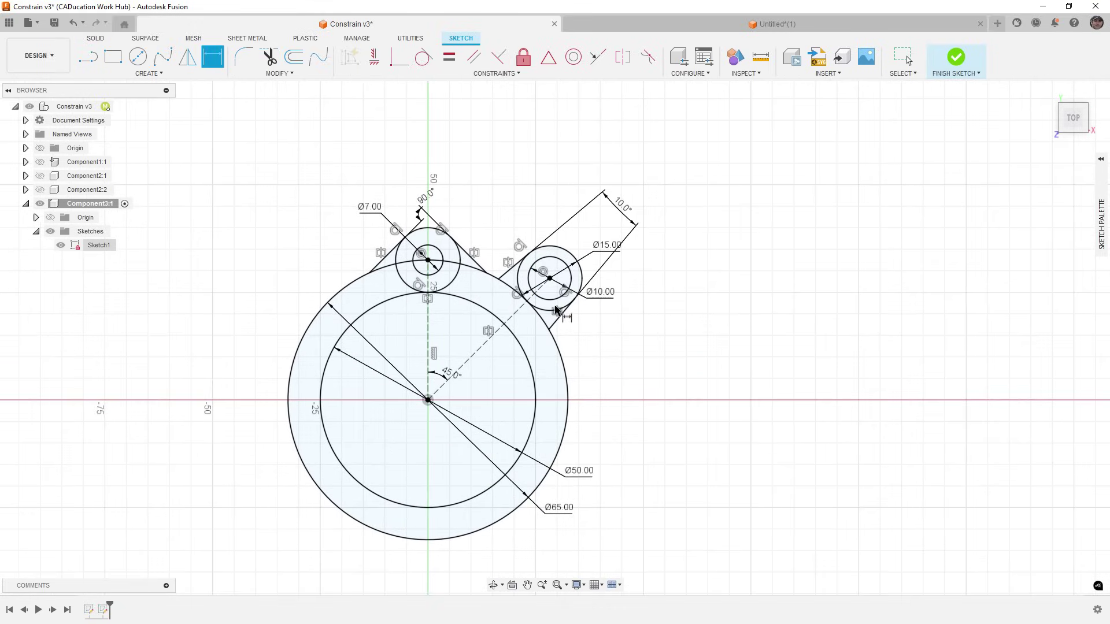
click(956, 56)
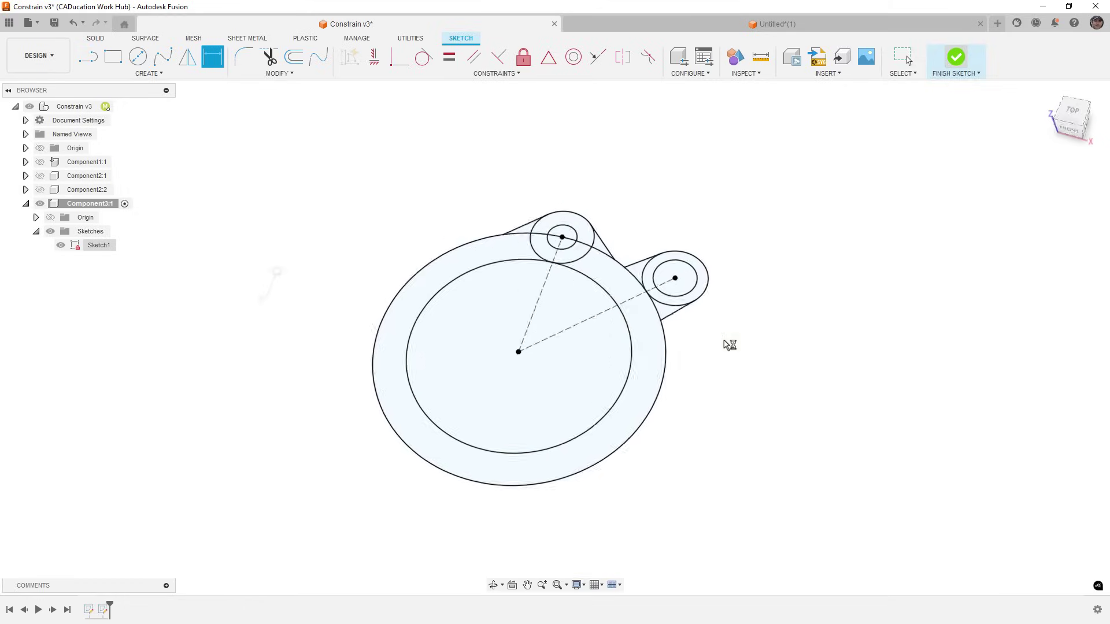
Step: Hide the circle sketch, open the Centerline sketch and run AutoConstrain on its profile
click(61, 287)
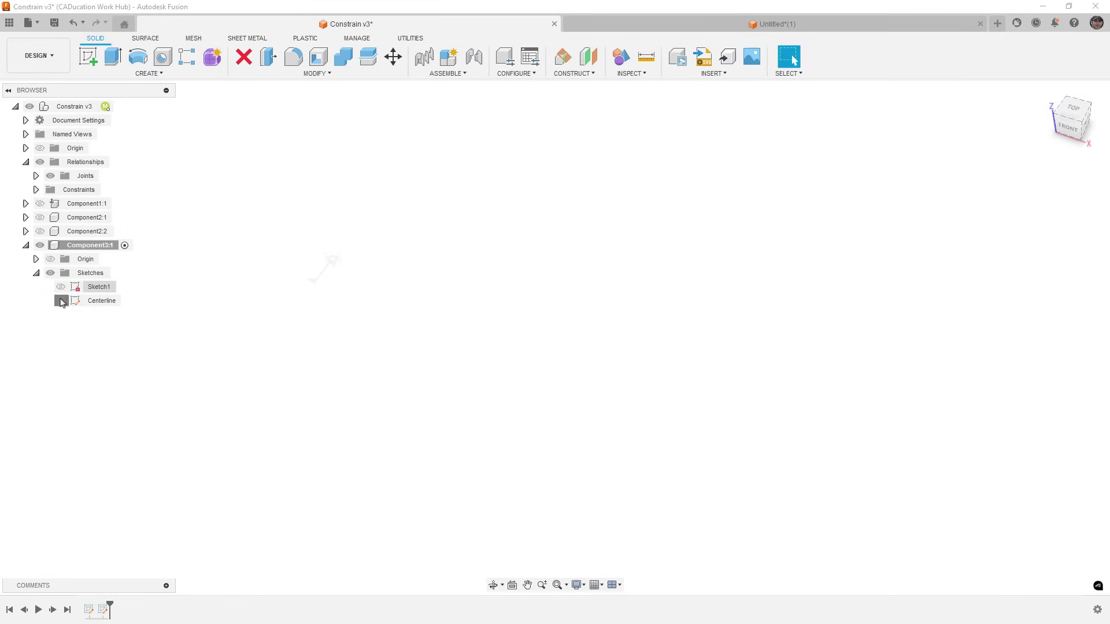
click(60, 301)
double_click(78, 301)
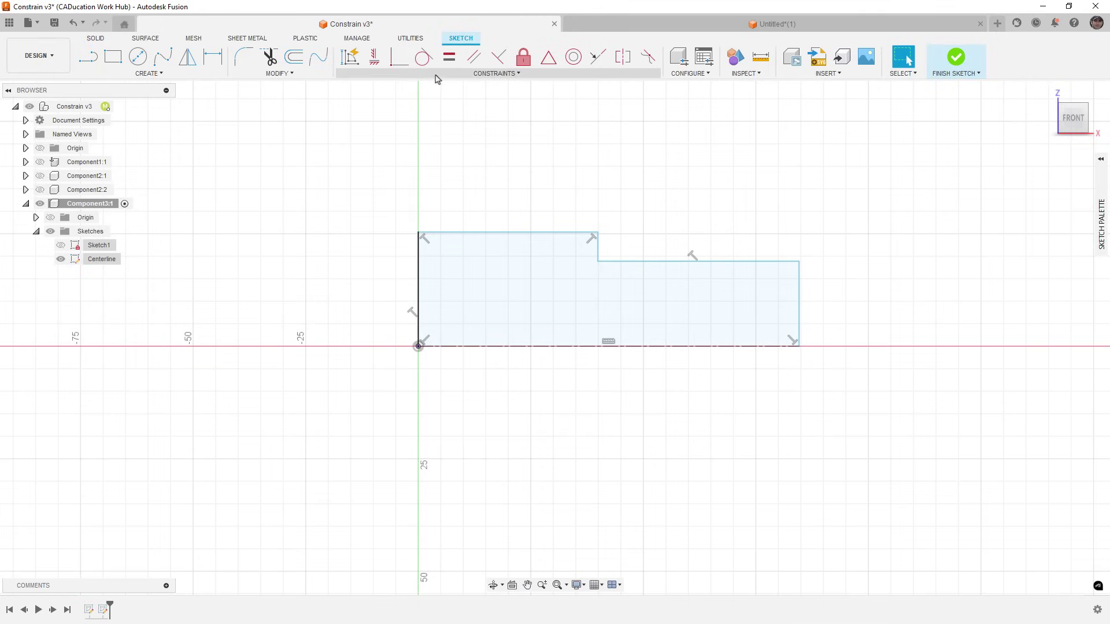
click(349, 56)
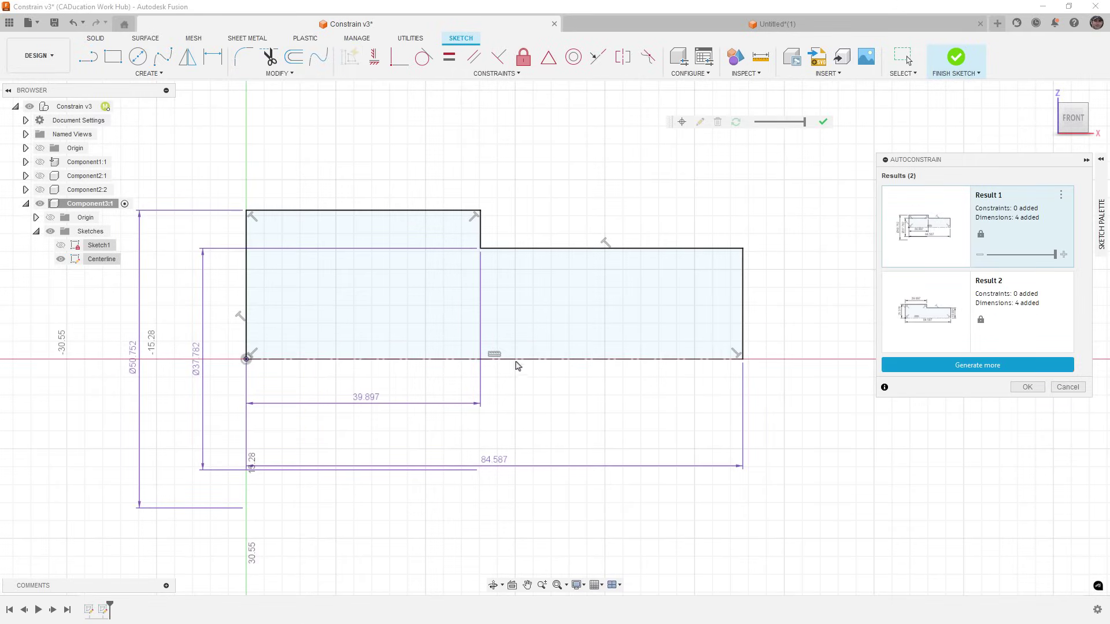
middle_drag(521, 391, 572, 391)
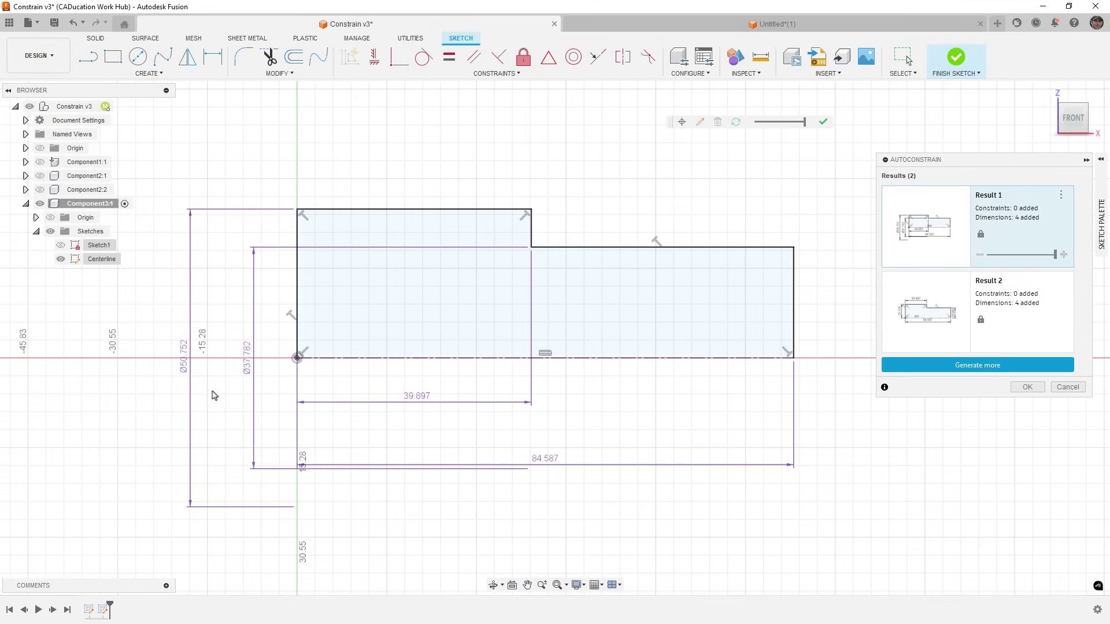
Step: Set the profile diameters to Ø50 and Ø38
double_click(183, 356)
text(50)
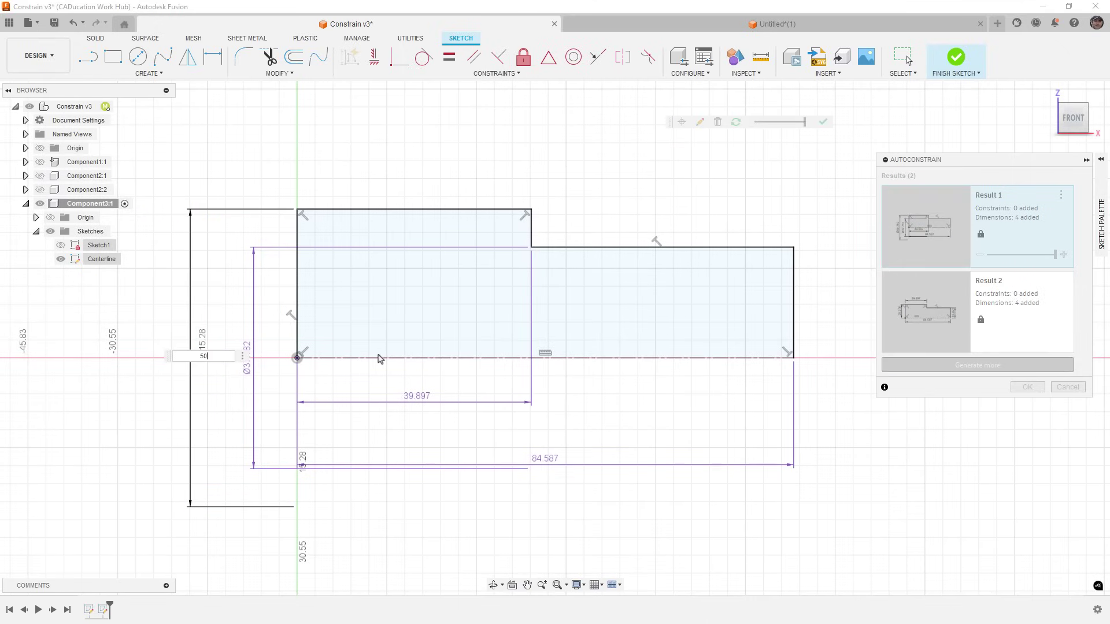
key(Return)
double_click(248, 353)
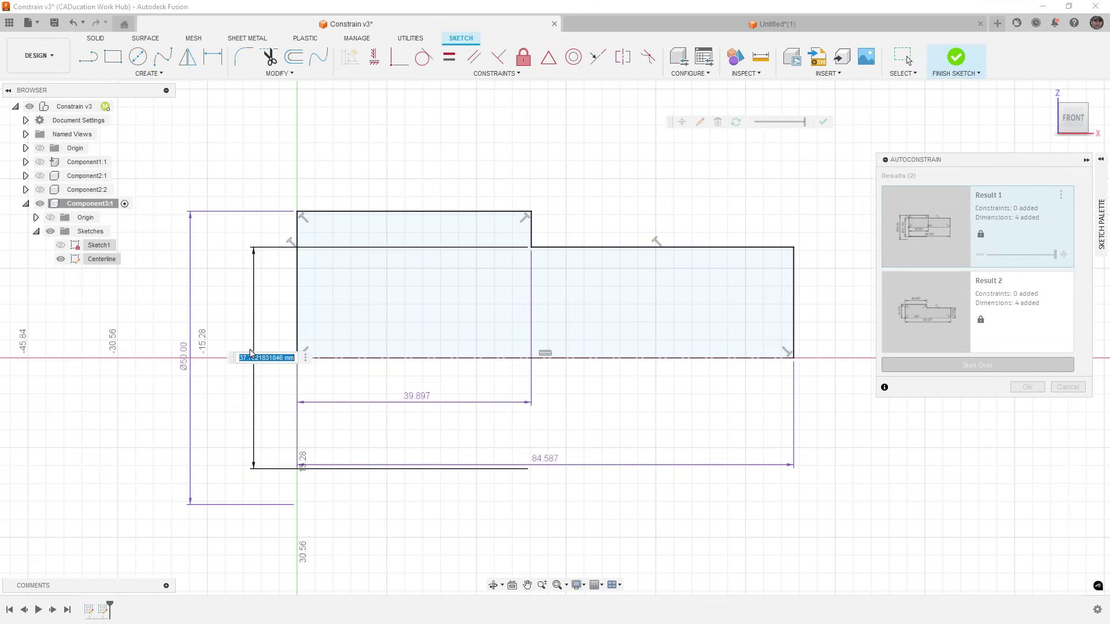
text(38)
key(Return)
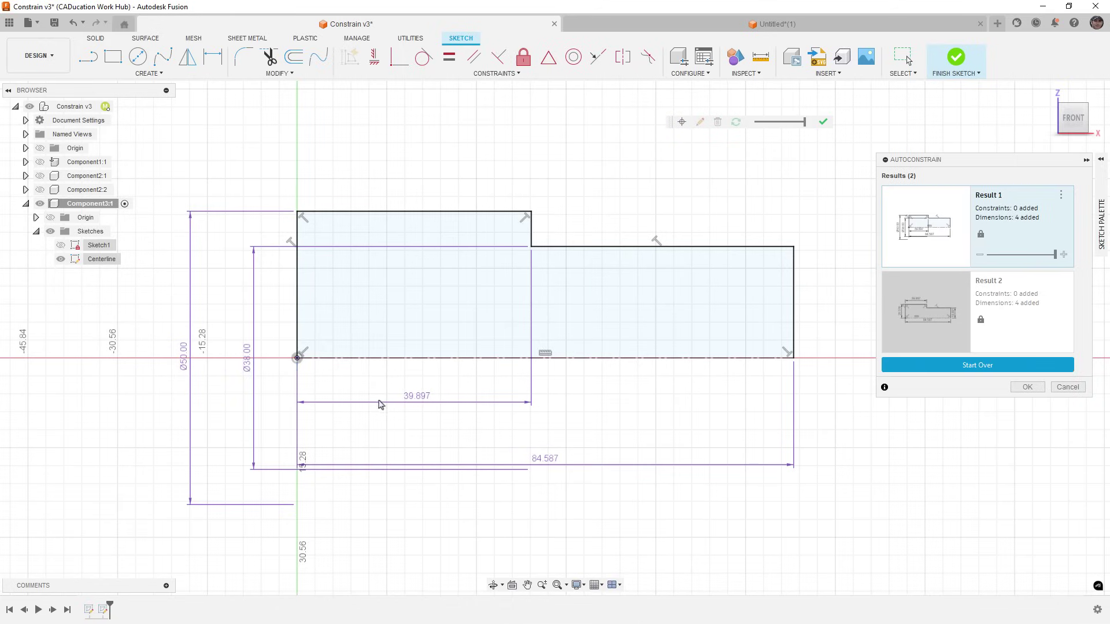
Step: Set the step length to 45 mm and the overall length to 100 mm
double_click(414, 395)
text(45)
key(Return)
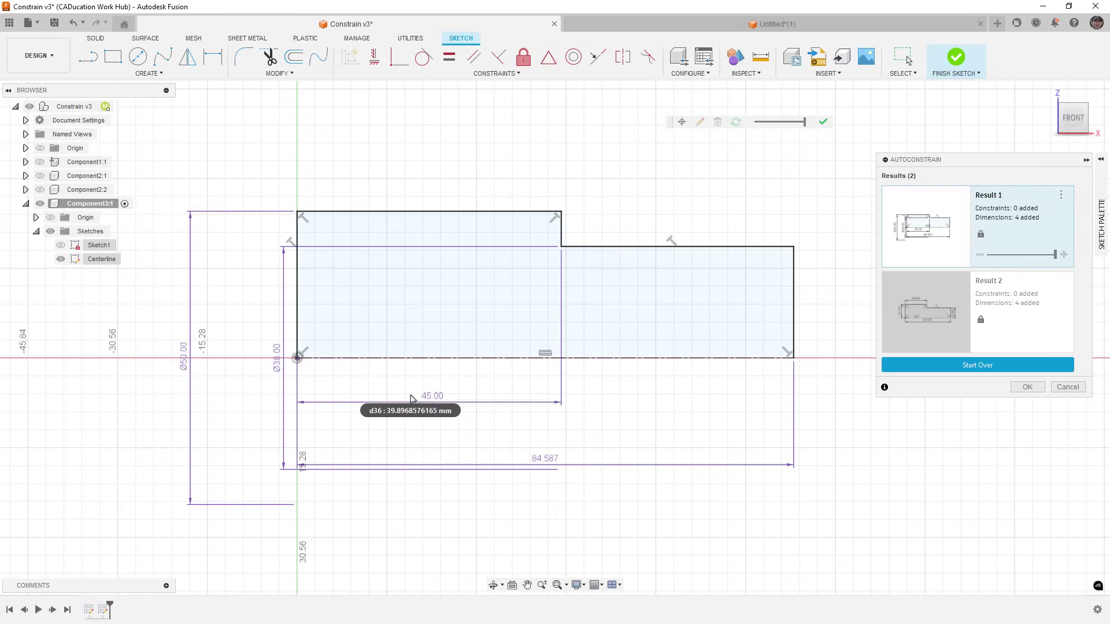
double_click(548, 459)
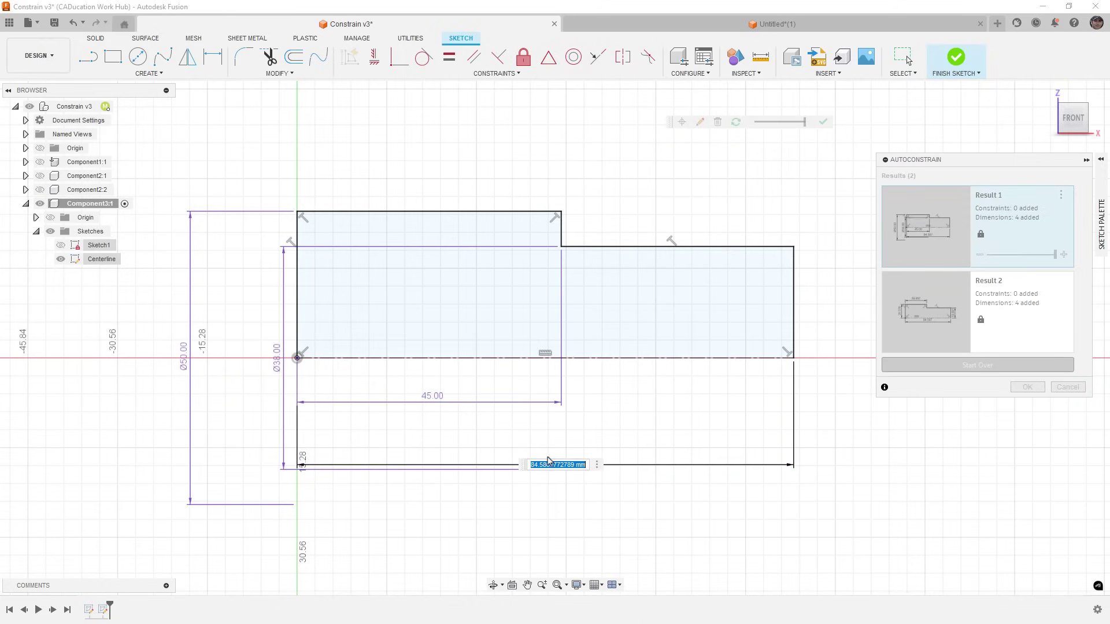
text(100)
key(Return)
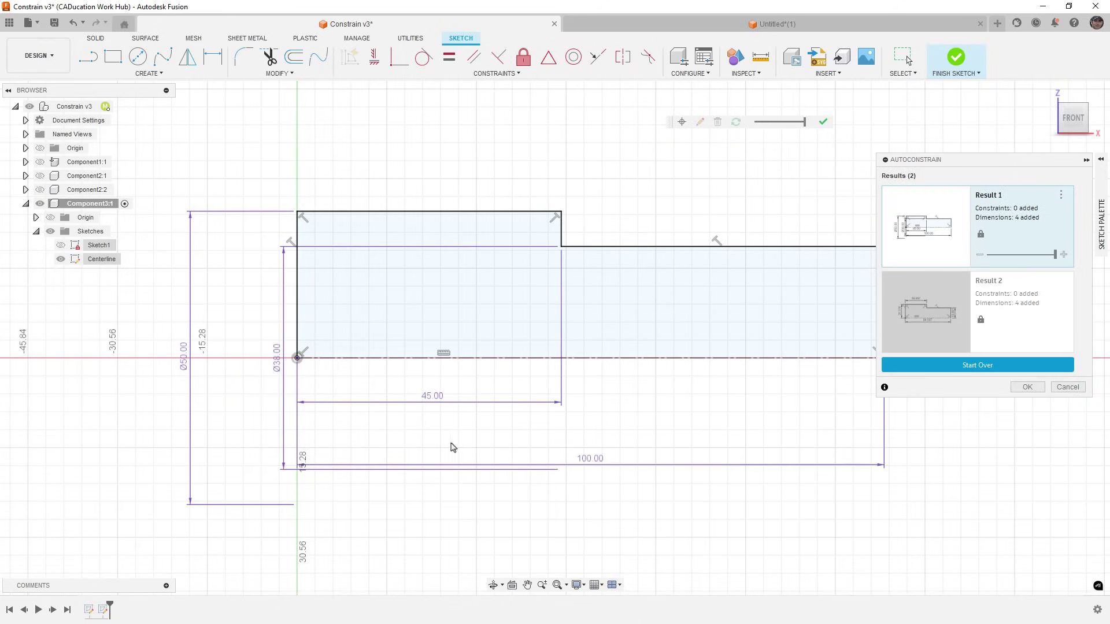
scroll(451, 446, down, 2)
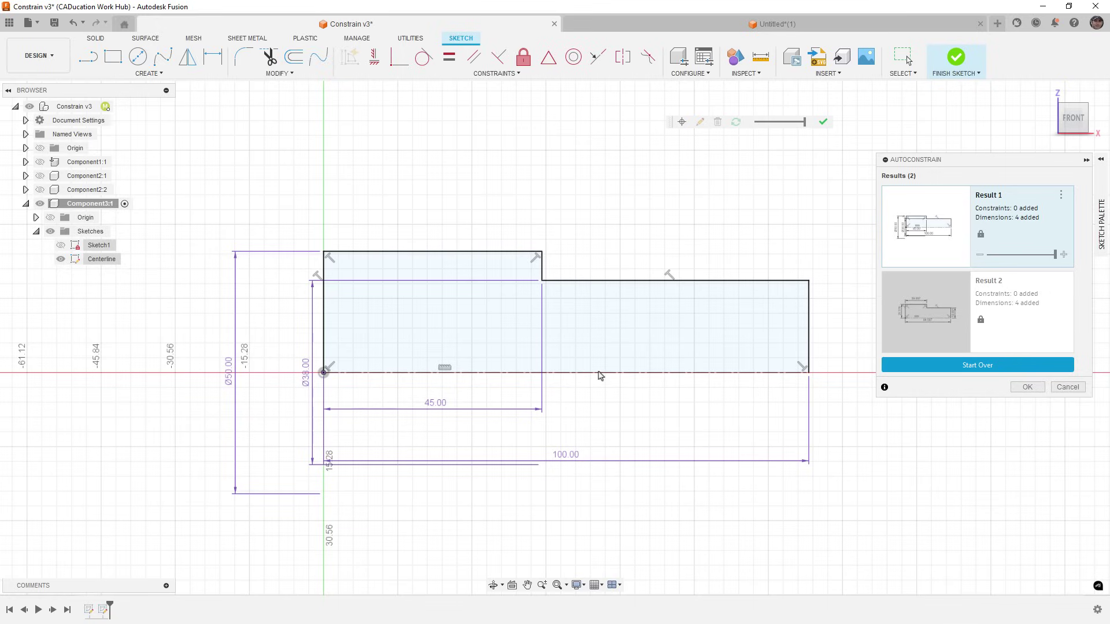
Step: Accept the AutoConstrain dimensions and finish the Centerline profile sketch
click(1027, 388)
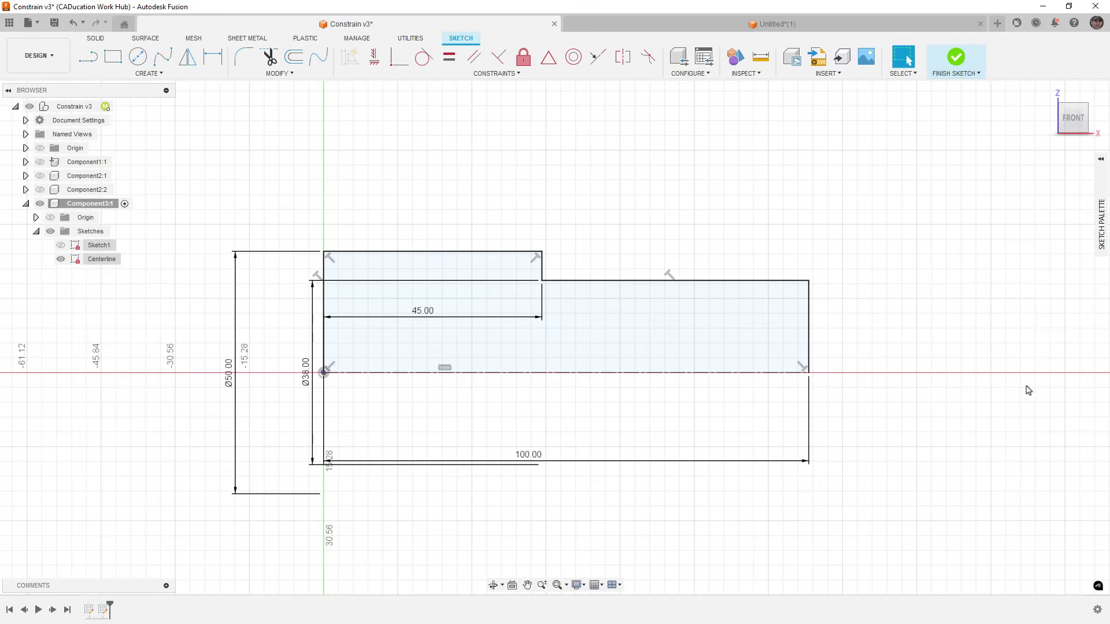
click(720, 318)
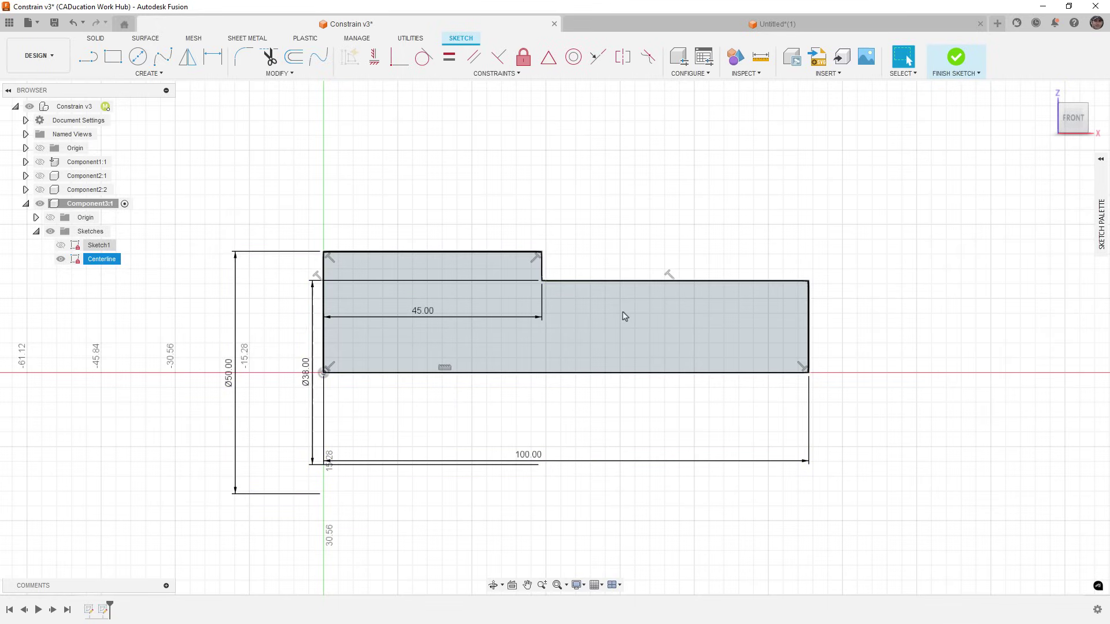
click(815, 310)
click(1103, 231)
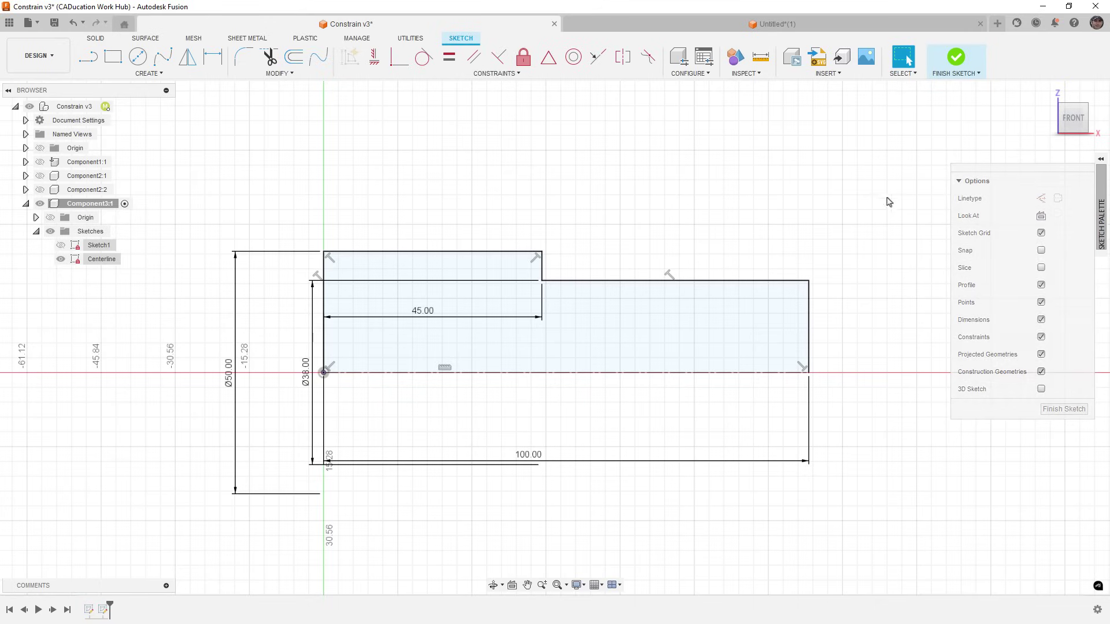
click(1101, 160)
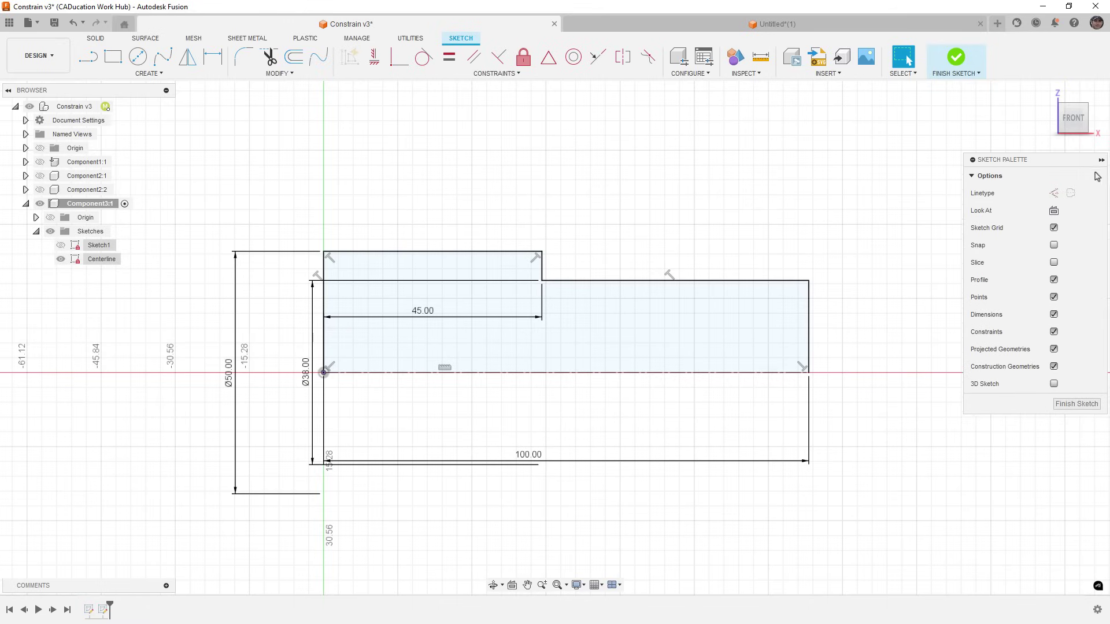
click(1075, 404)
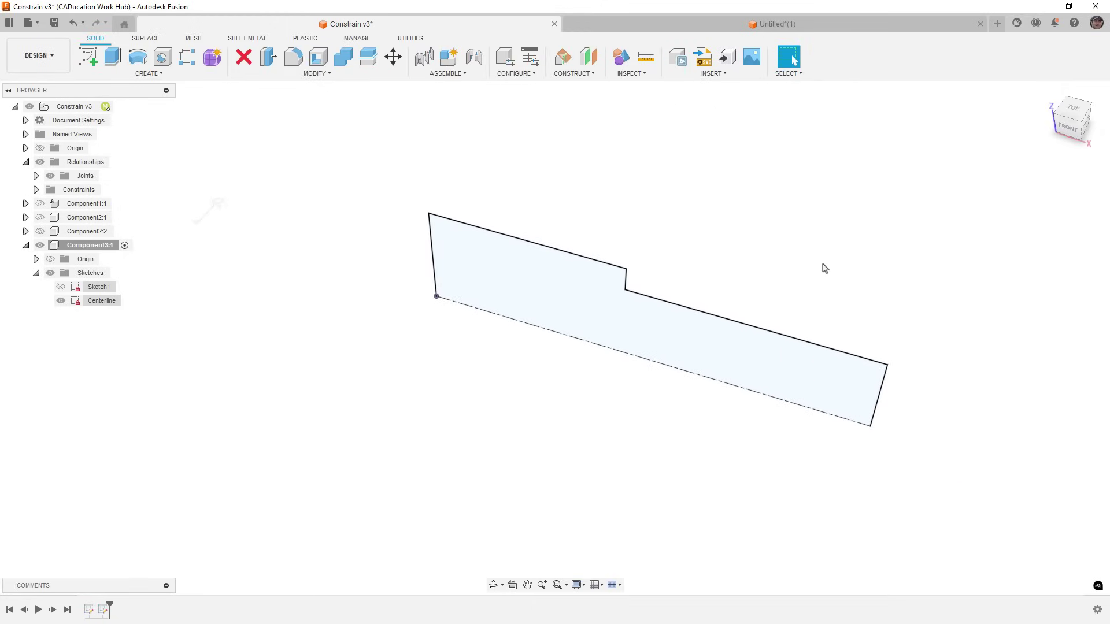
Step: Unisolate Component3:1 and pan to show the whole plate-and-pins assembly
click(757, 339)
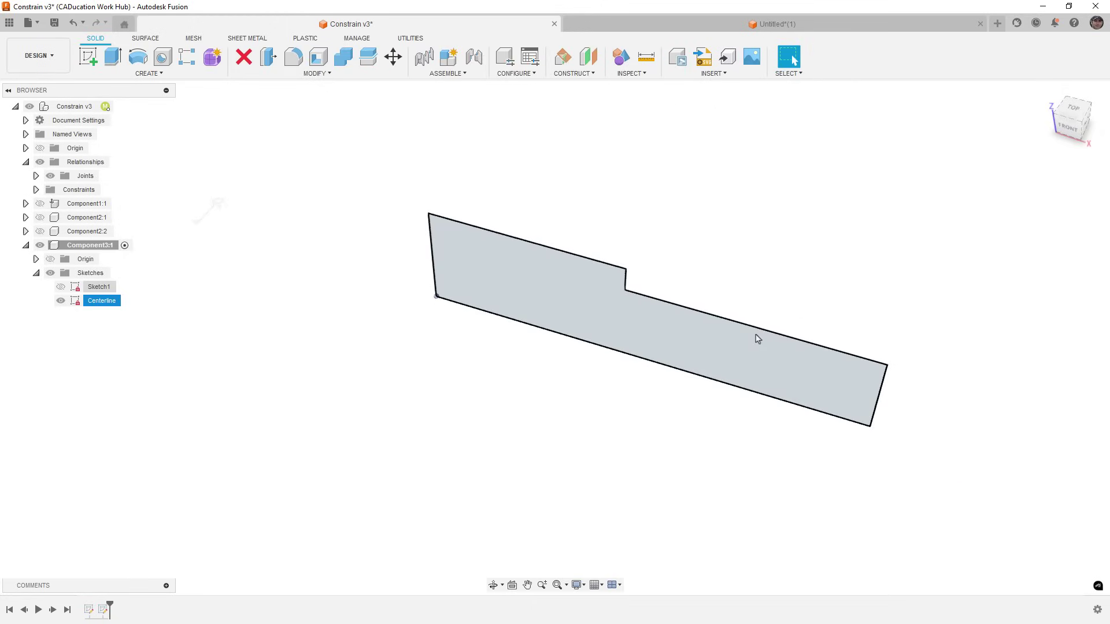
click(419, 352)
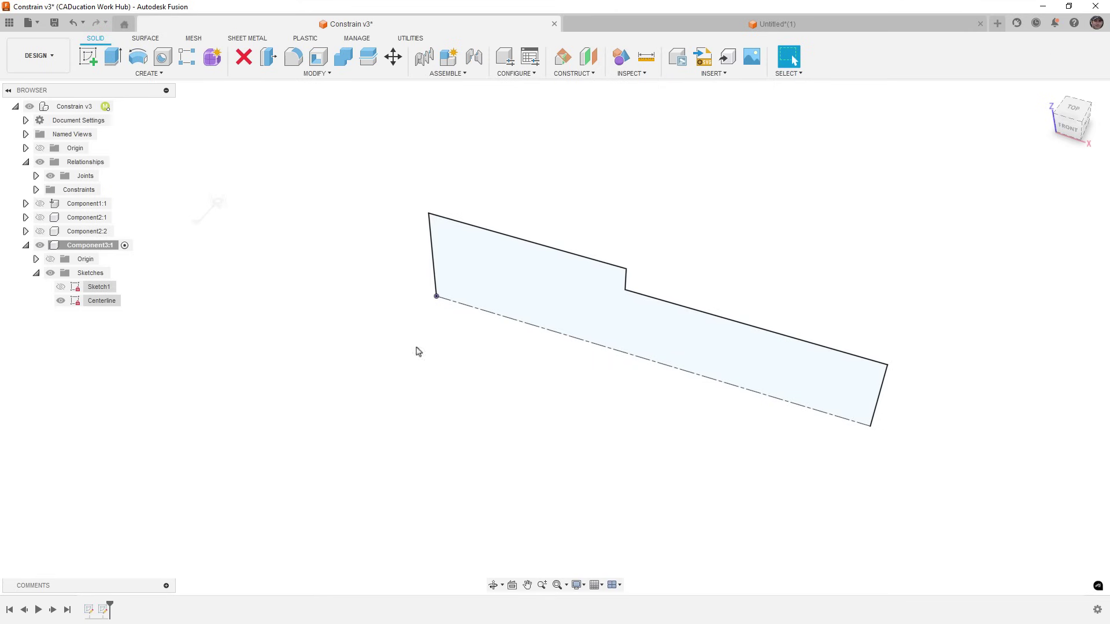
right_click(91, 246)
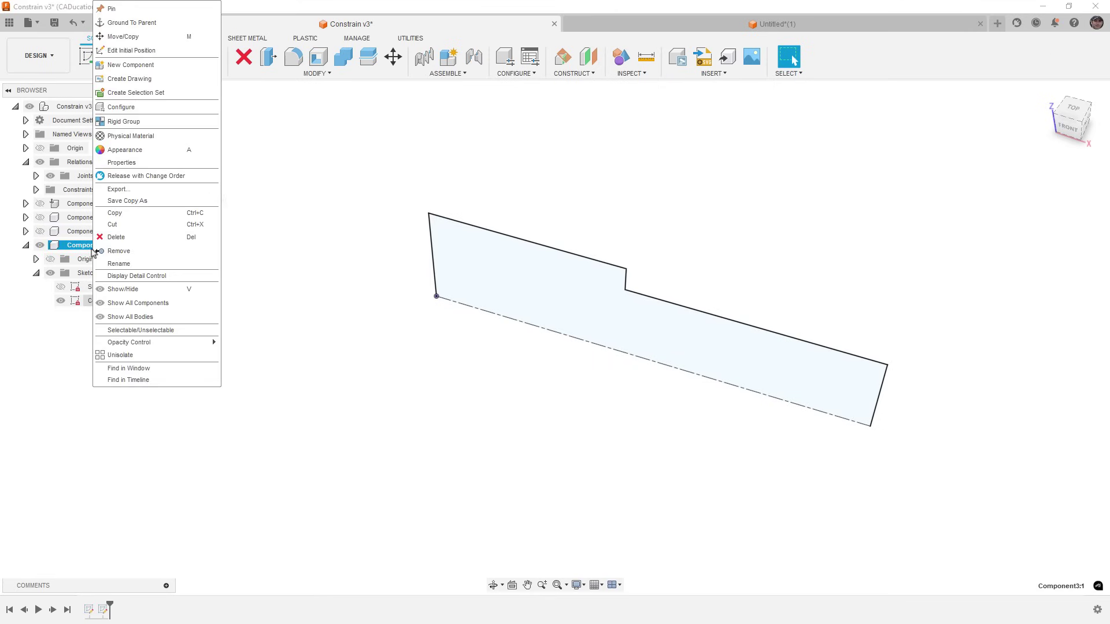
click(137, 355)
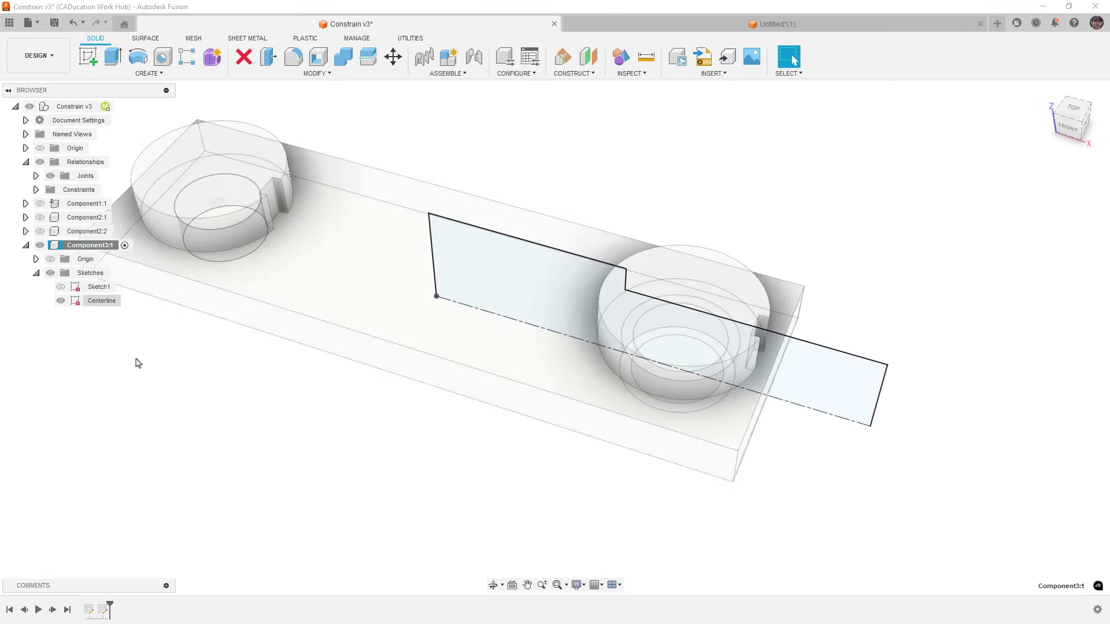
middle_drag(138, 363, 445, 410)
scroll(391, 388, down, 2)
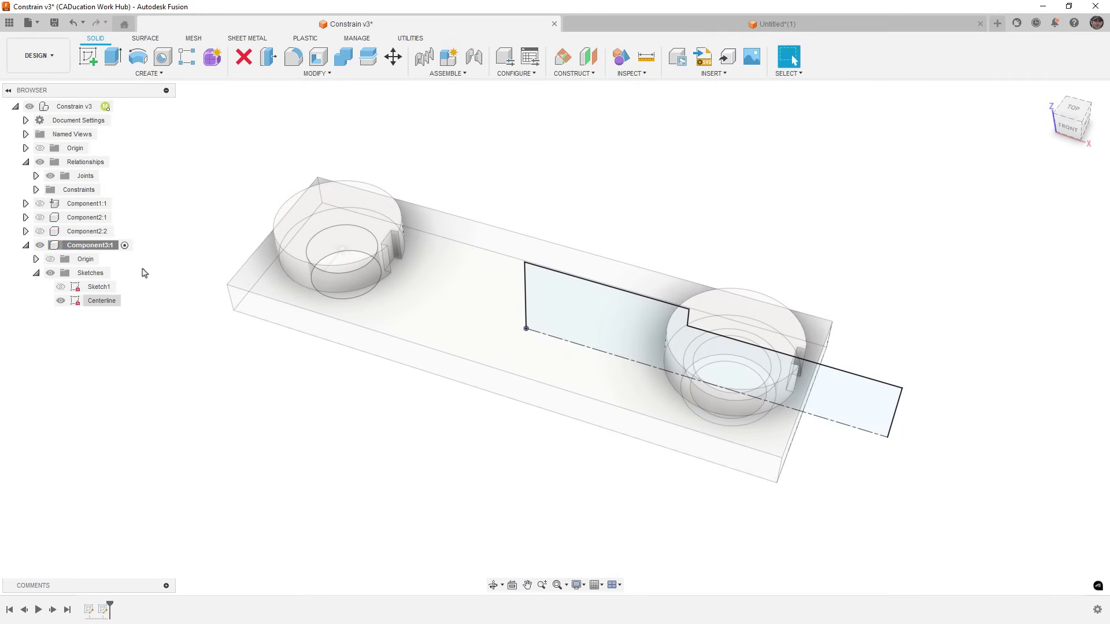
Step: Create a new sketch on a plane and draw a closed eight-click Fit Point Spline loop
click(88, 56)
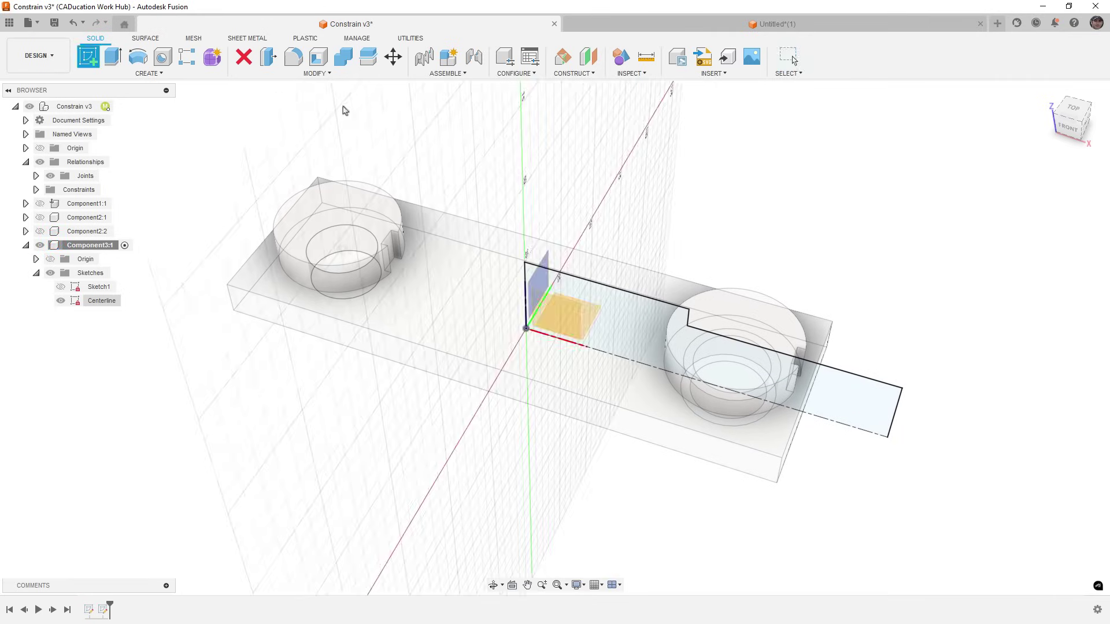
click(549, 260)
middle_drag(374, 314, 326, 329)
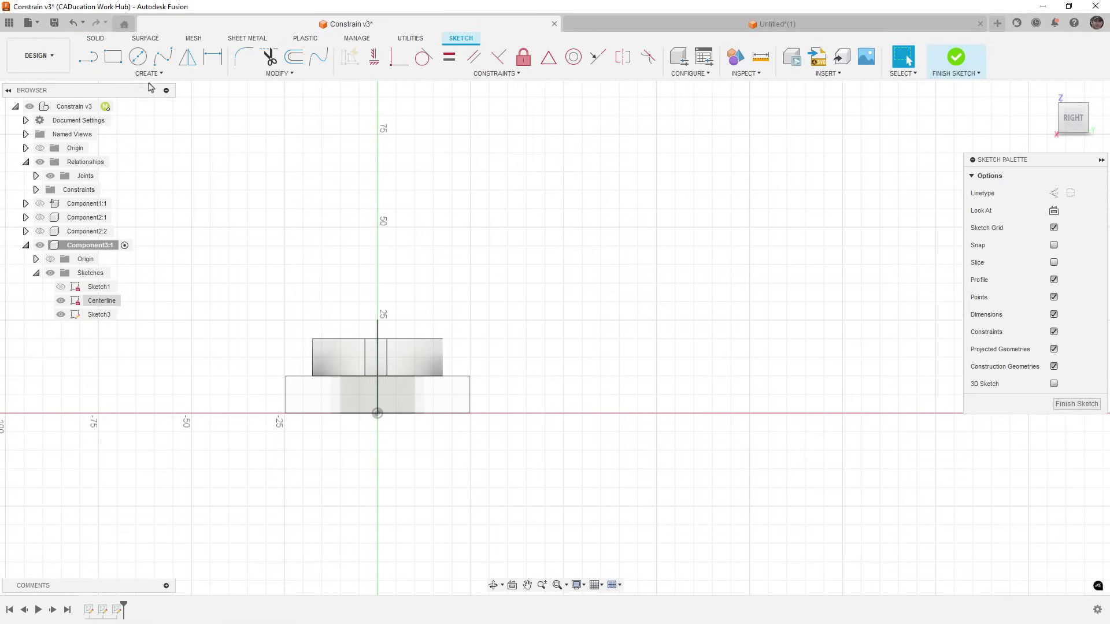
click(163, 56)
click(433, 272)
click(521, 223)
click(720, 251)
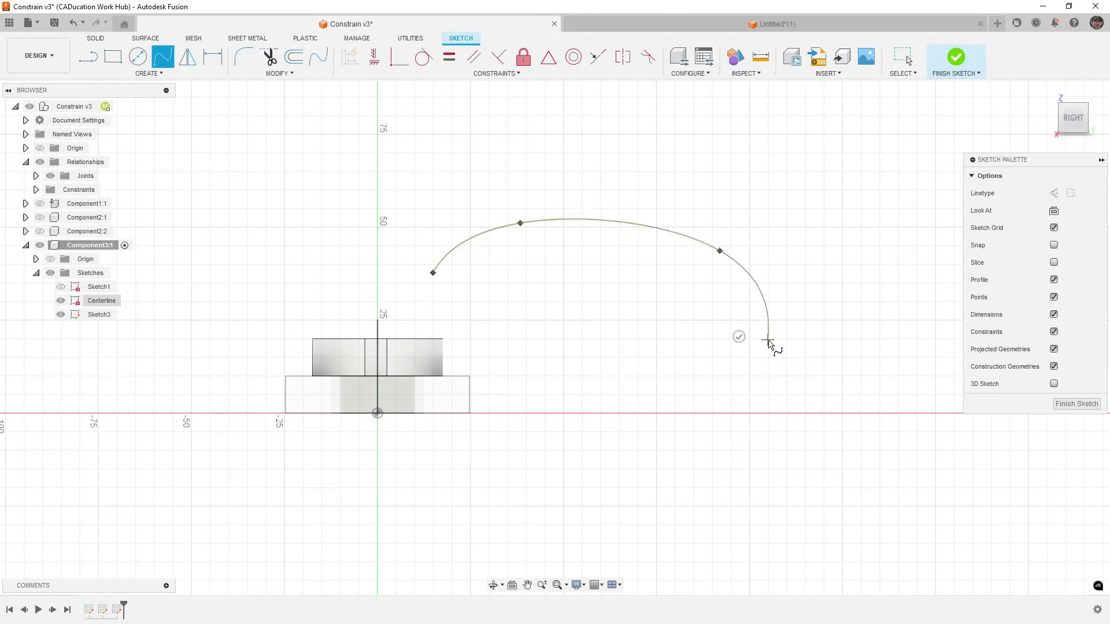
click(768, 340)
click(710, 439)
click(622, 374)
click(513, 388)
click(433, 272)
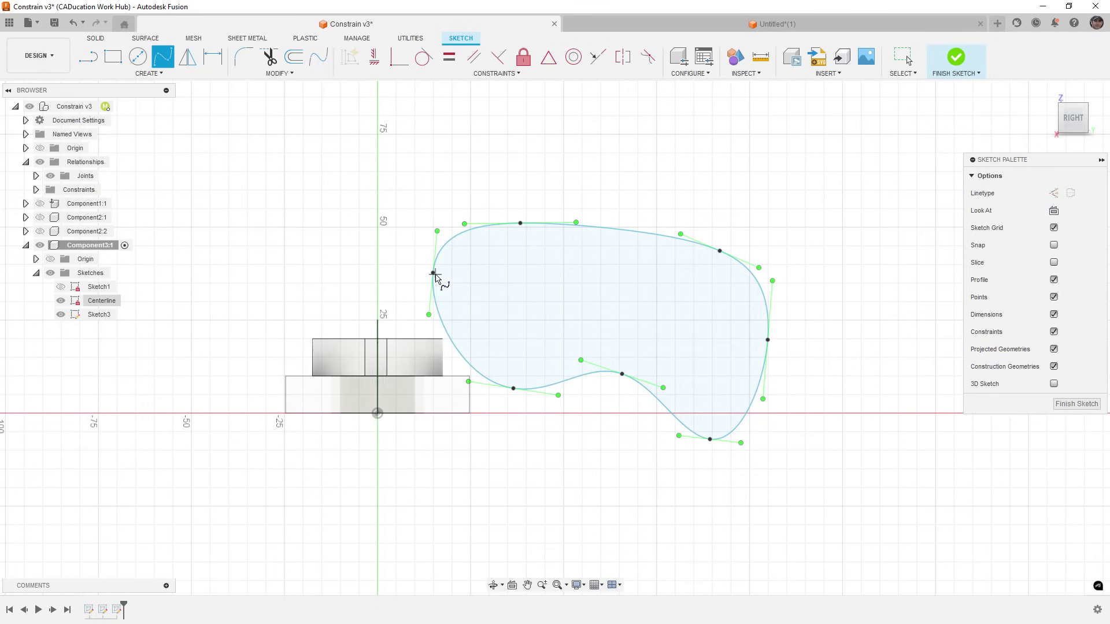
Step: Offset the spline inward by 3.641 mm
click(294, 56)
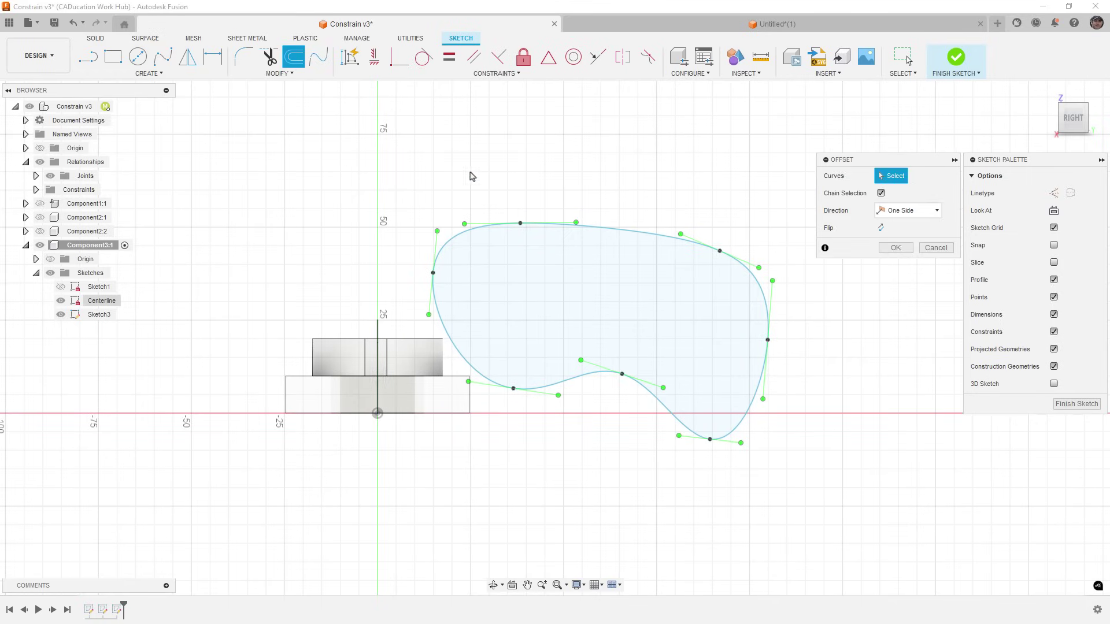
click(503, 224)
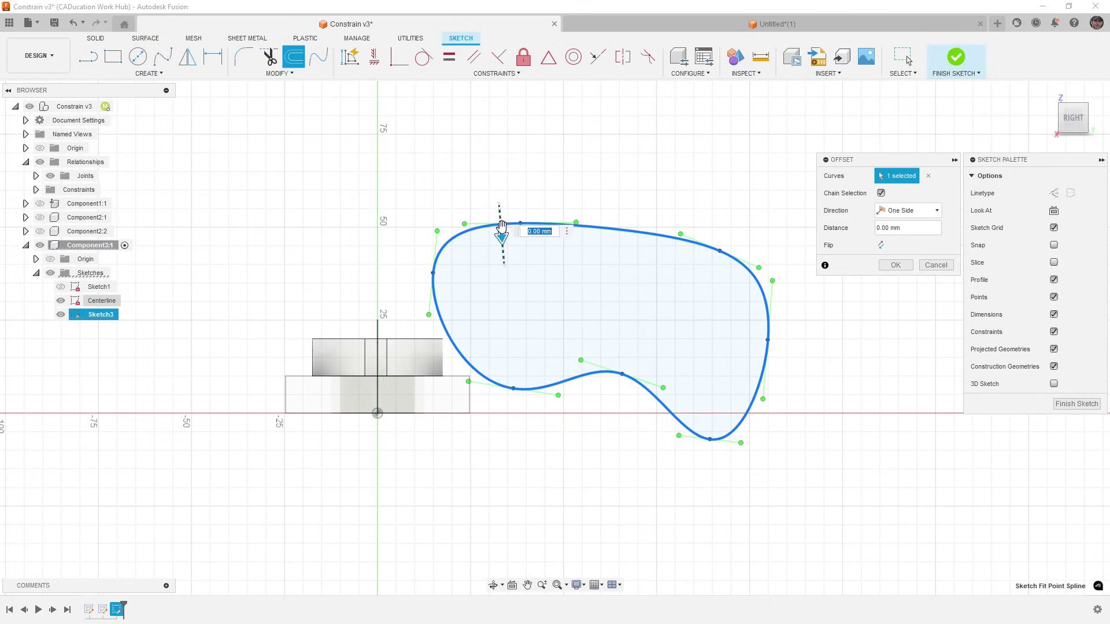
click(897, 265)
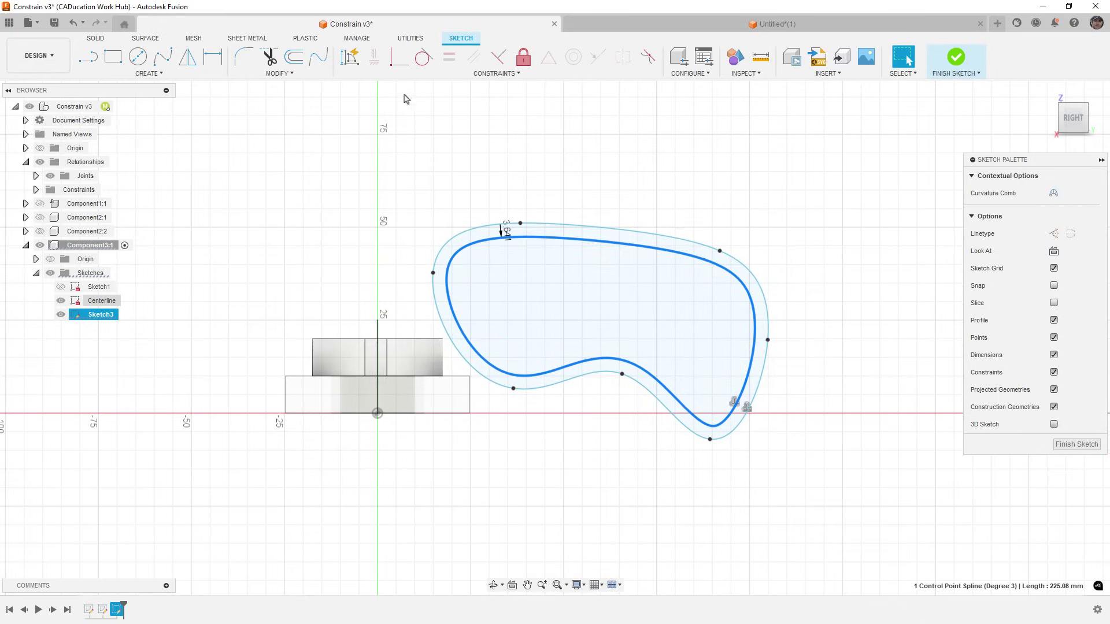
Step: Add another offset of the spline at 1.172 mm
click(294, 56)
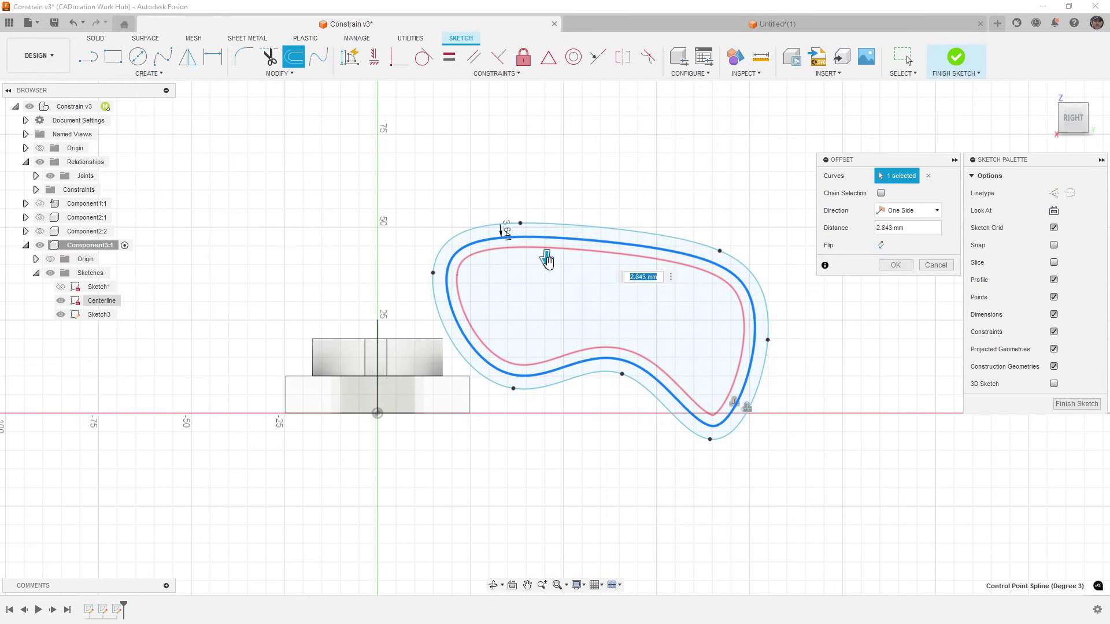
scroll(547, 260, up, 1)
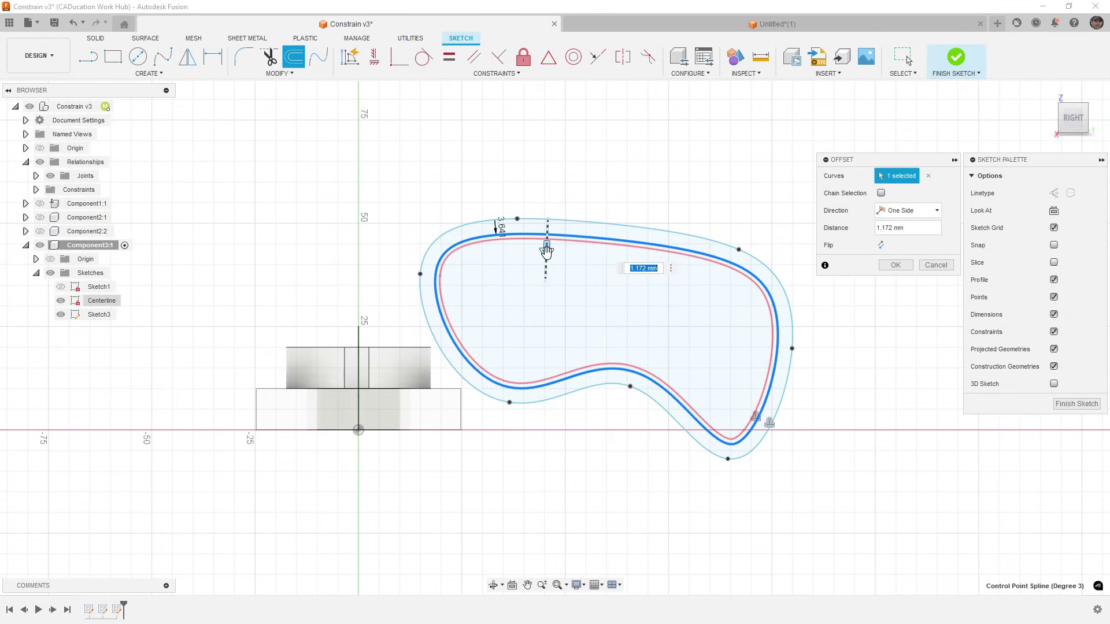
click(888, 266)
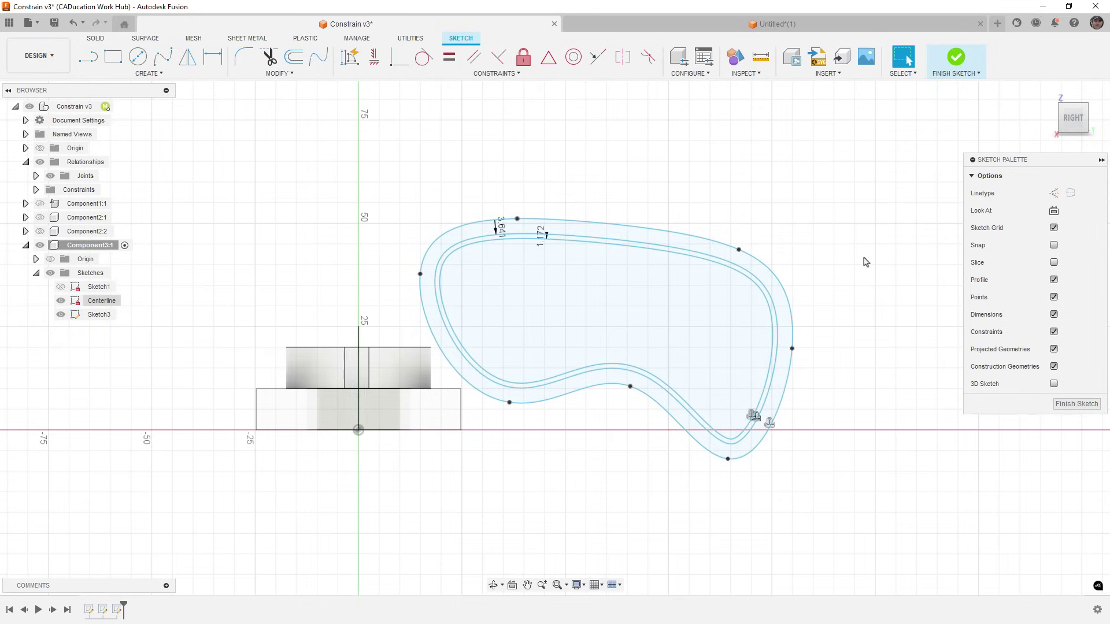
Step: Offset the outer curve symmetrically by -2.094 mm
click(293, 56)
click(562, 222)
drag(561, 225, 561, 187)
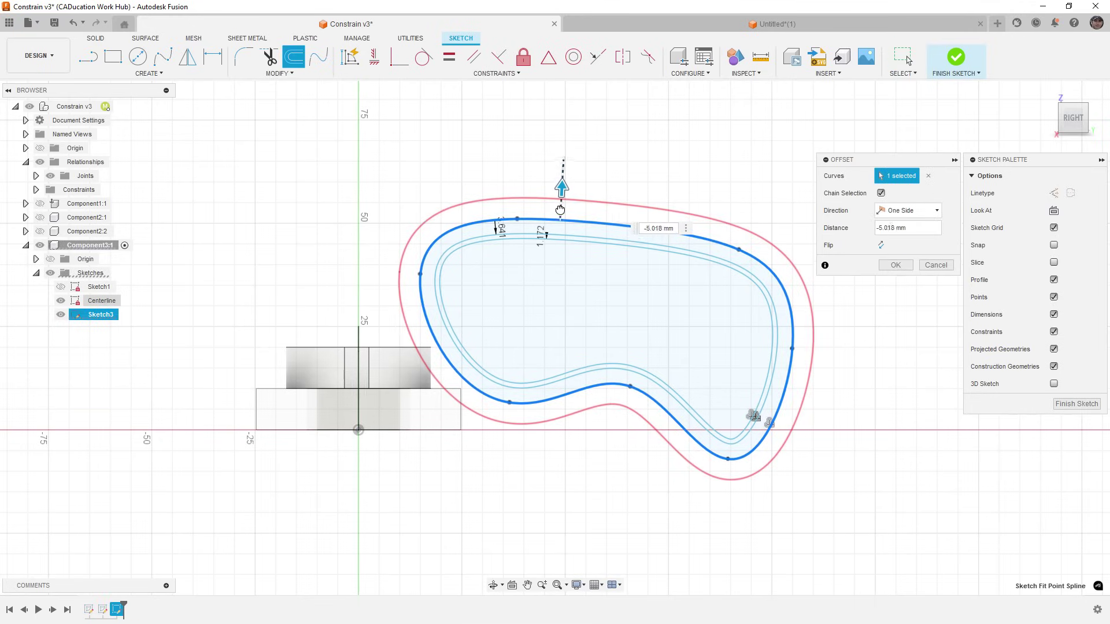
click(903, 210)
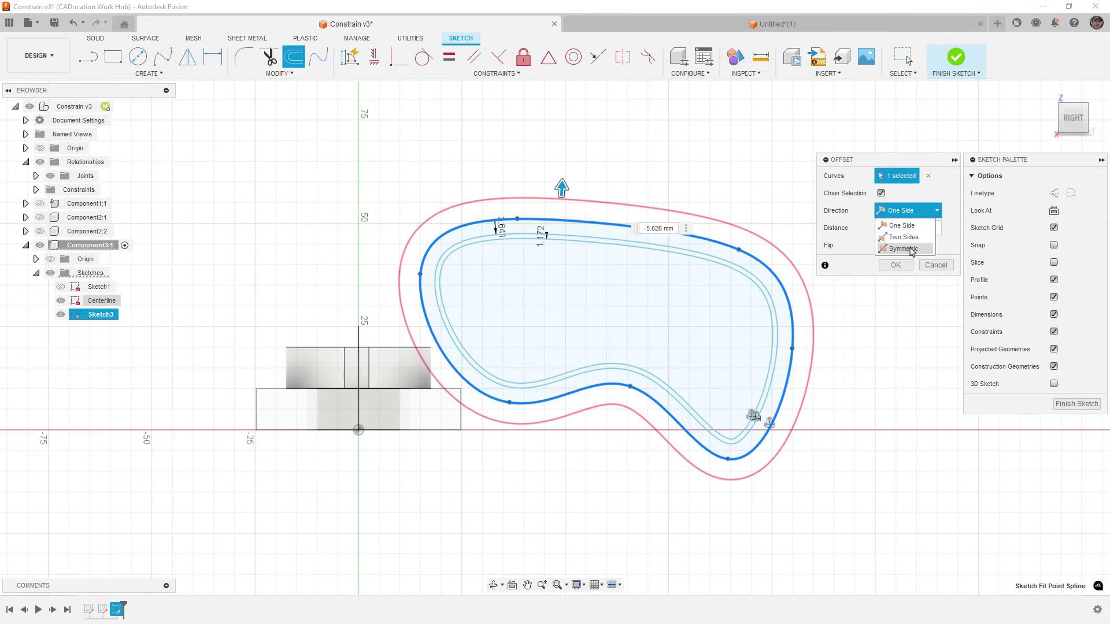
click(910, 250)
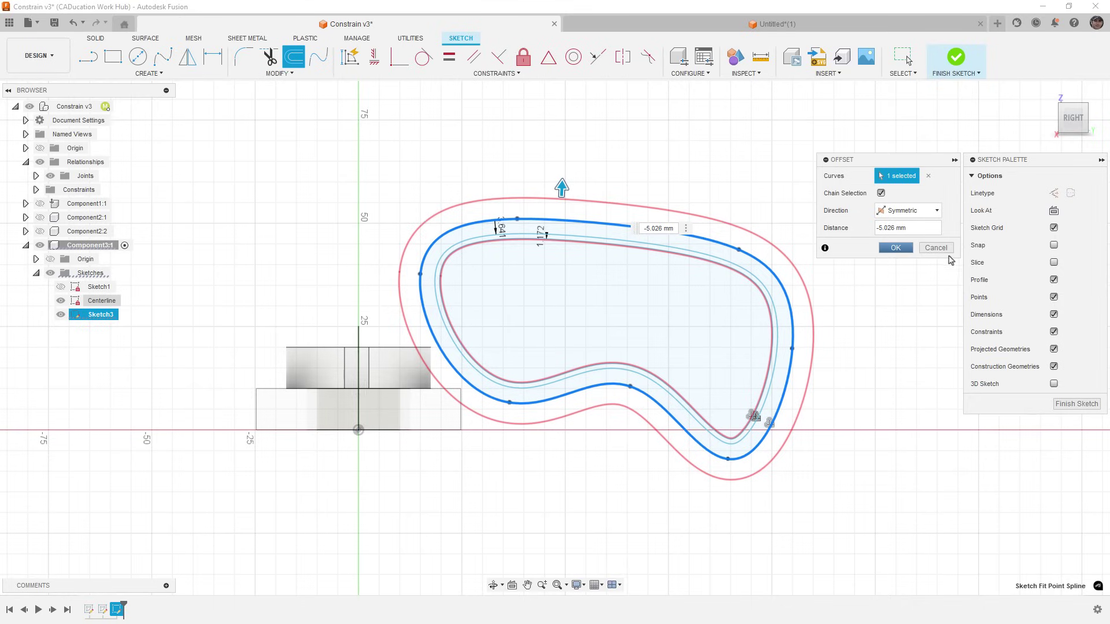
drag(562, 188, 561, 203)
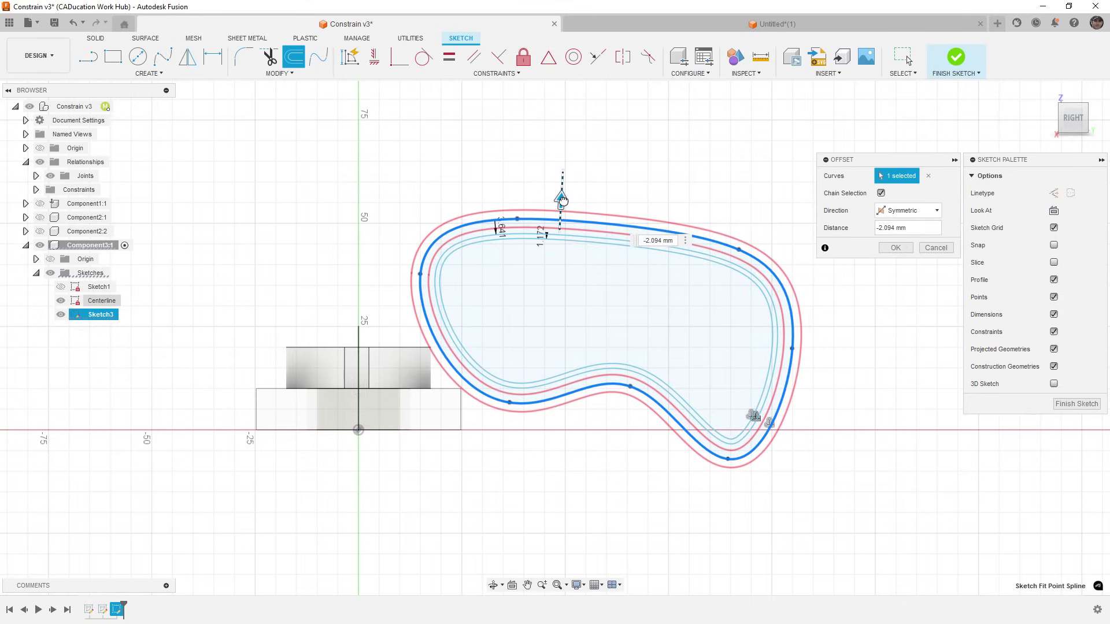
scroll(569, 225, up, 2)
scroll(577, 232, up, 1)
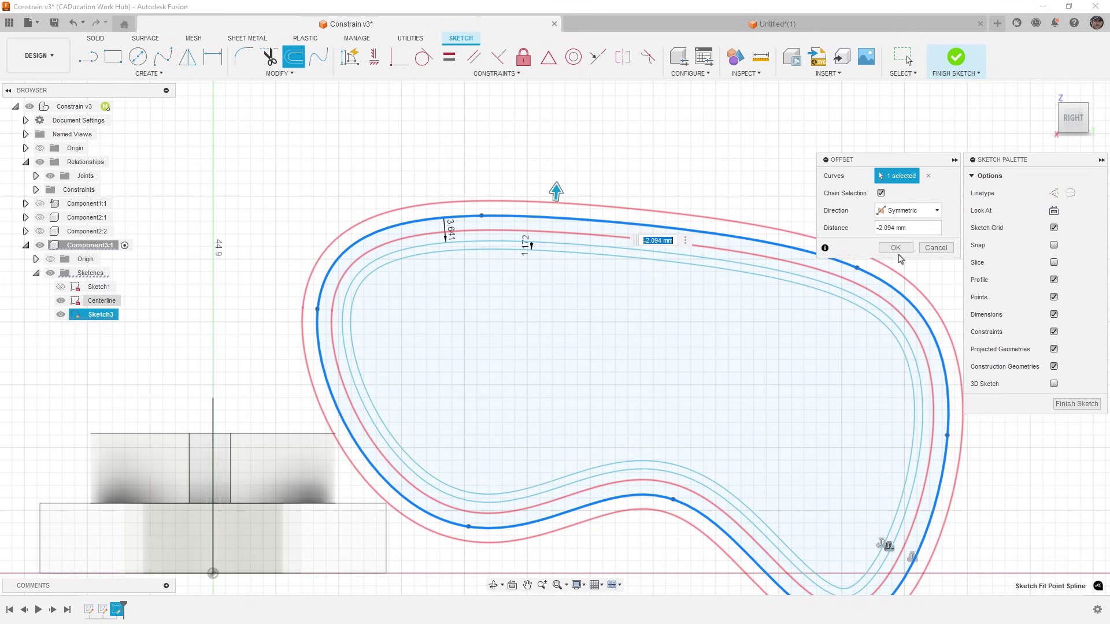
click(895, 248)
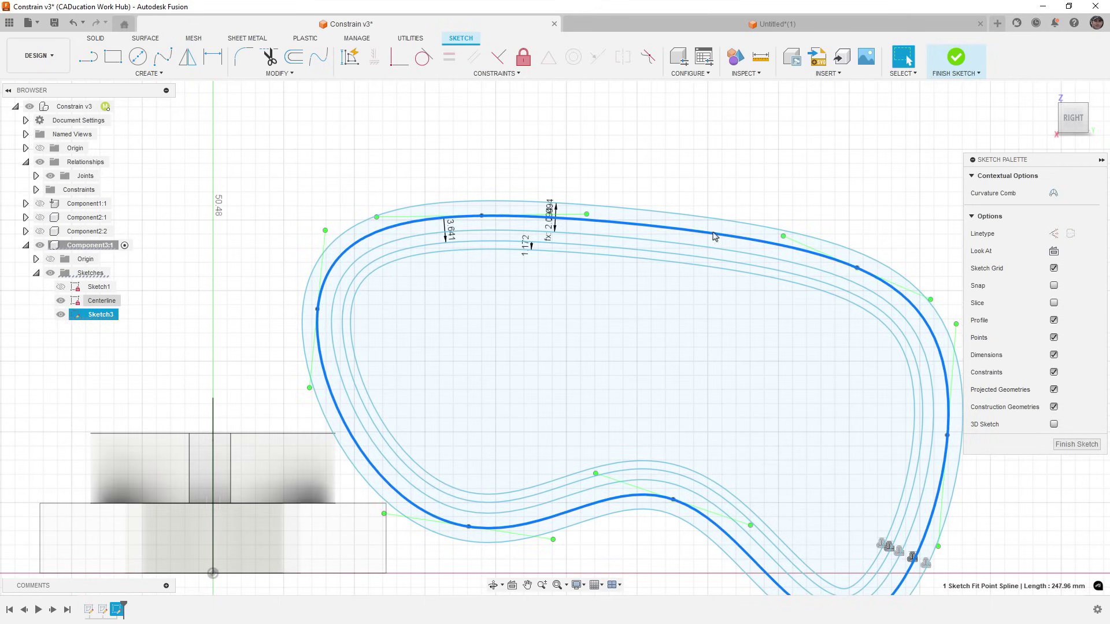
Step: Make the original spline construction geometry, inspect the band profiles, and finish Sketch3
click(1053, 233)
click(688, 153)
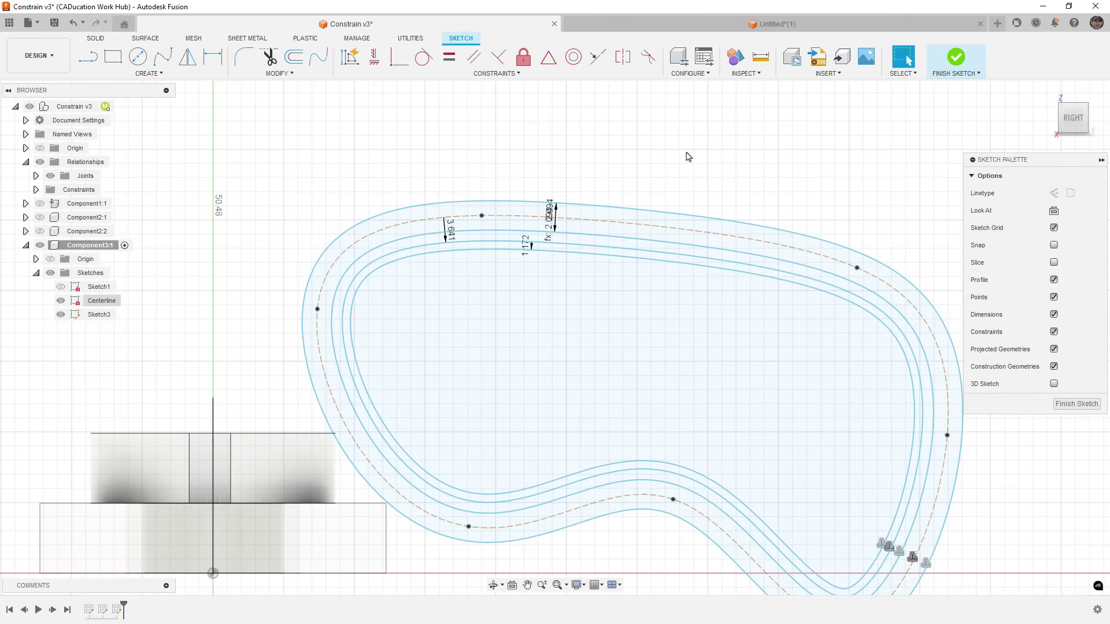
click(721, 261)
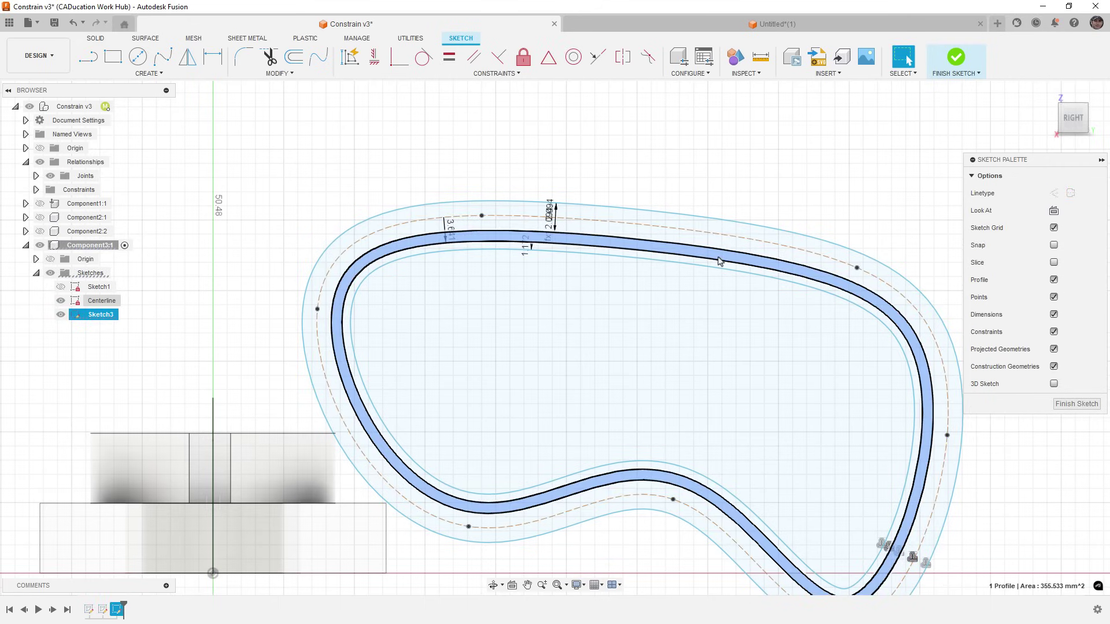
click(764, 192)
click(745, 270)
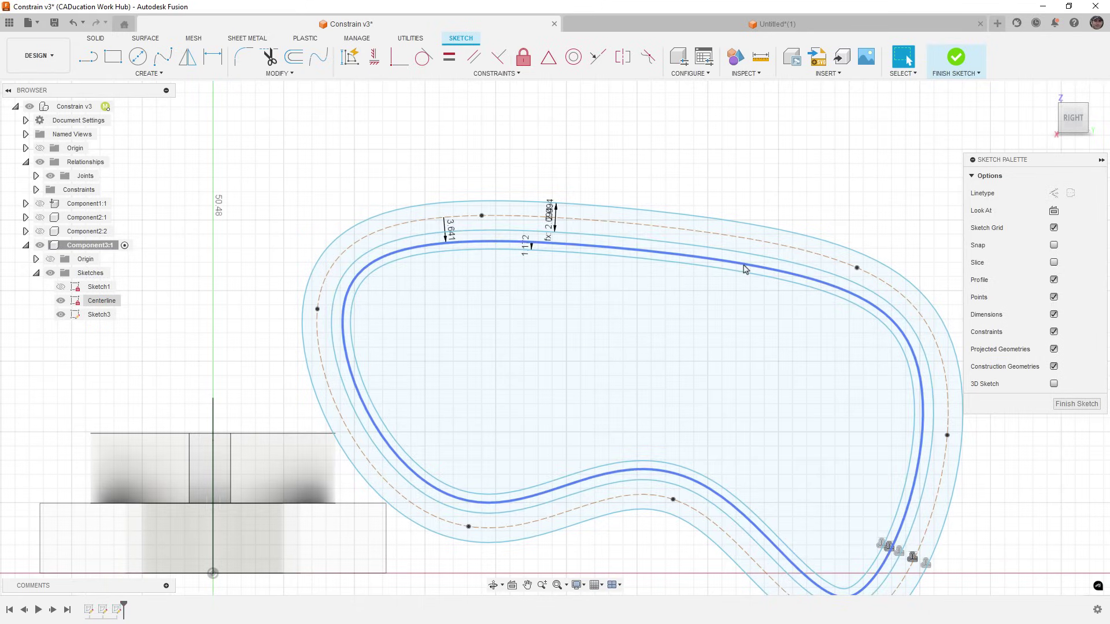
click(726, 180)
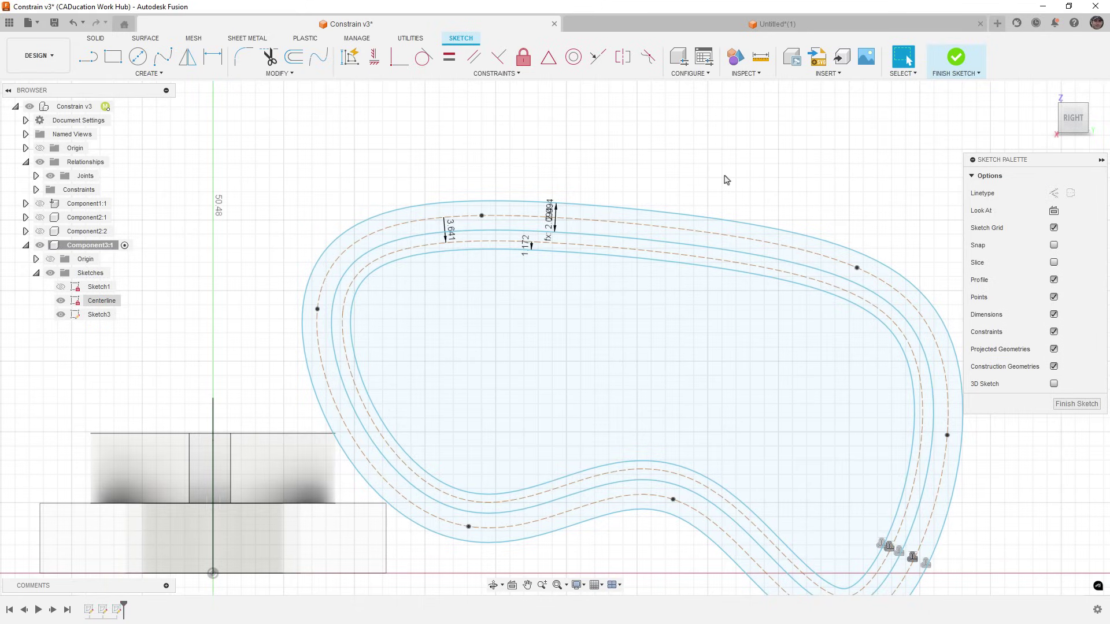
scroll(727, 180, down, 1)
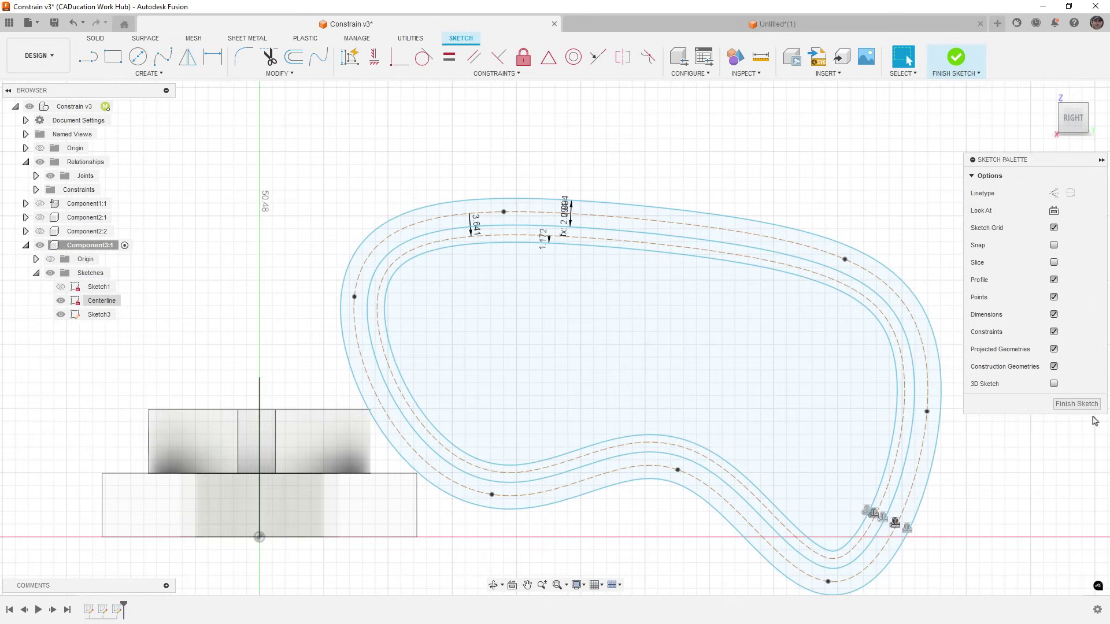
click(1076, 404)
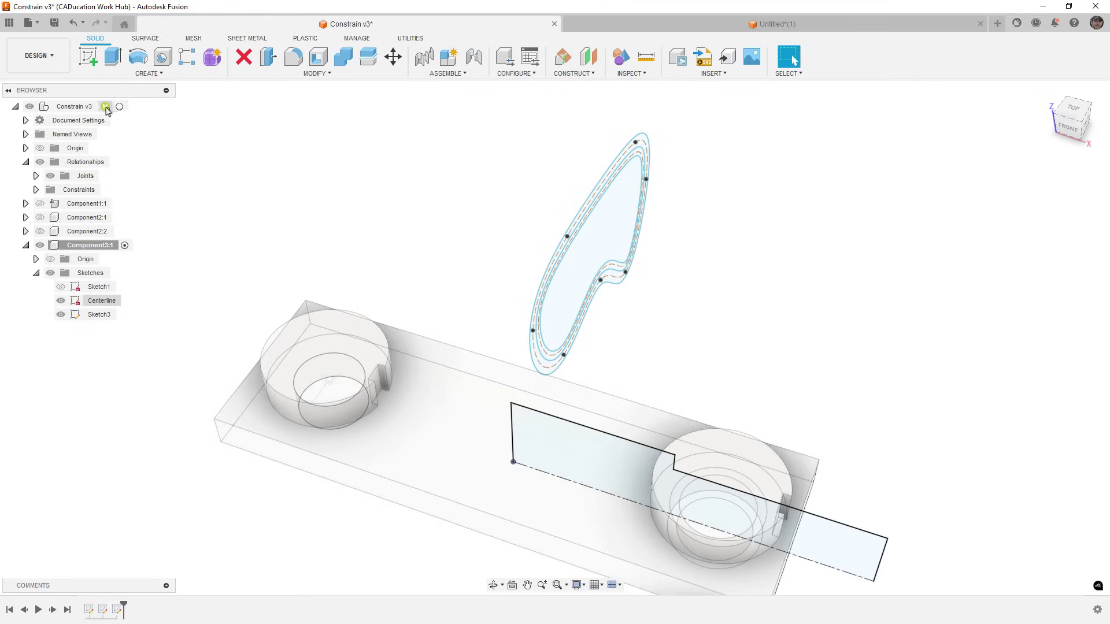
Step: Activate the top-level Constrain v3 design and hide the Centerline and Sketch3 sketches
click(123, 107)
scroll(330, 225, down, 2)
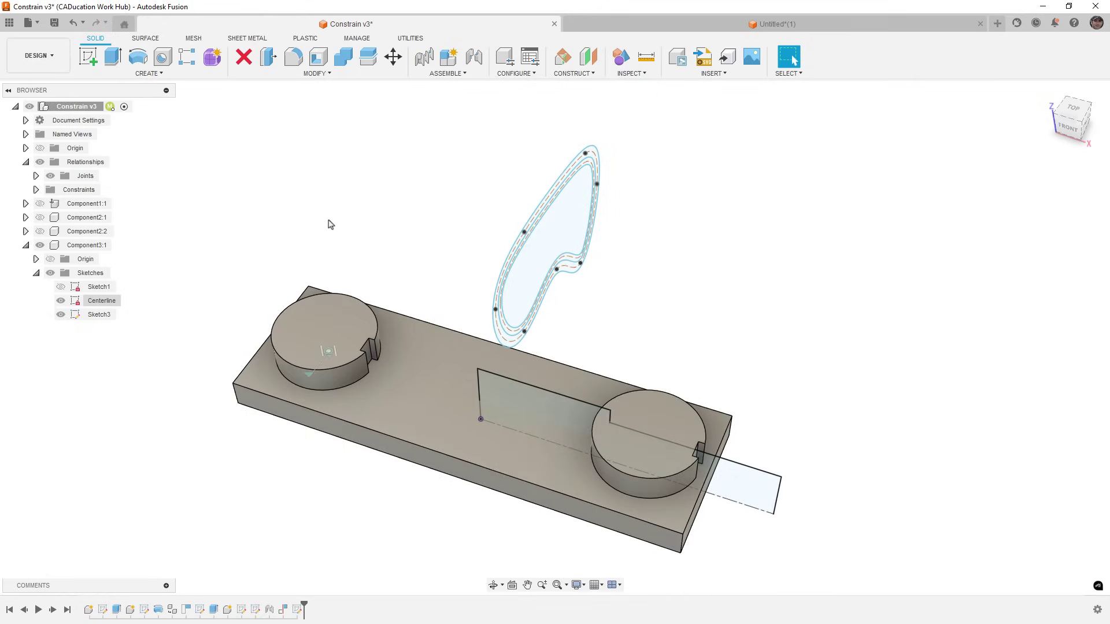
click(65, 303)
click(61, 300)
click(61, 315)
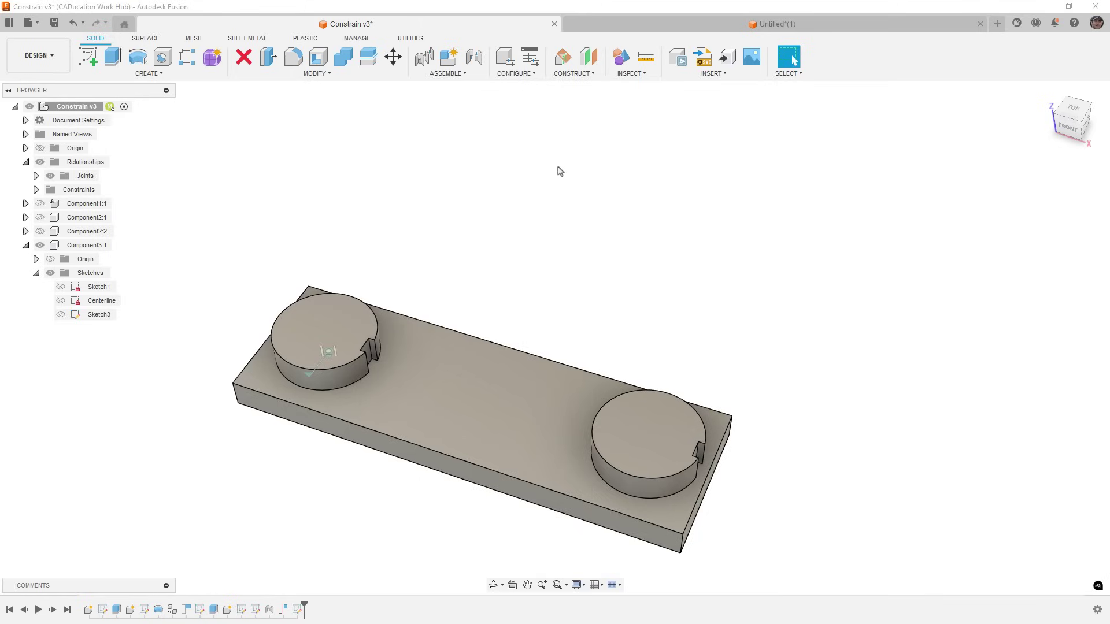
middle_drag(520, 324, 534, 250)
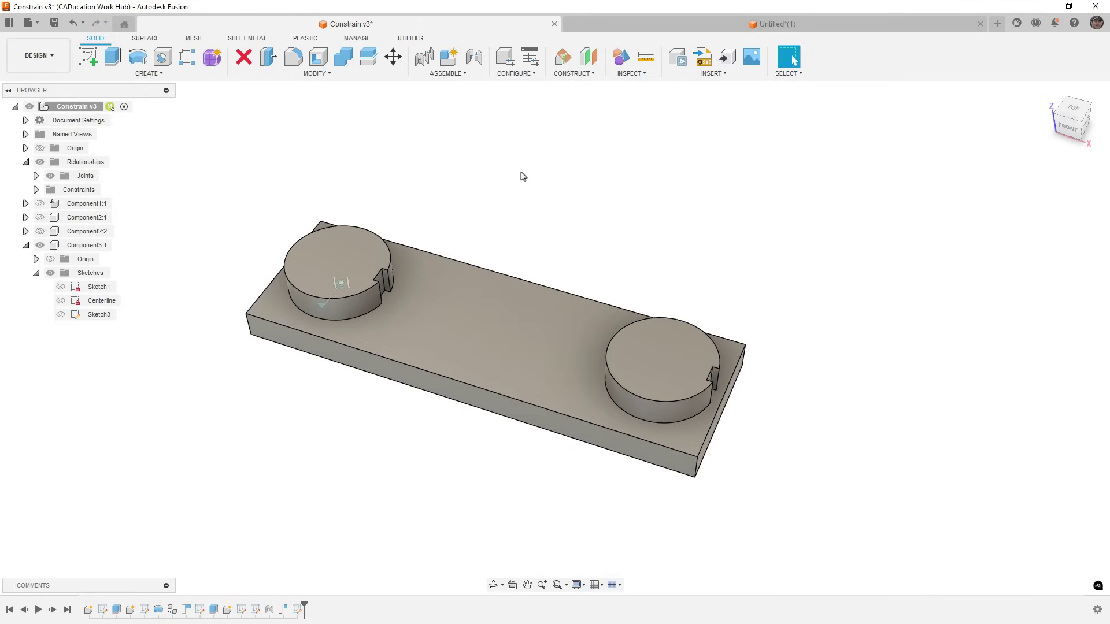
Step: Open a Joint to review its motion and position settings, then cancel it
click(473, 75)
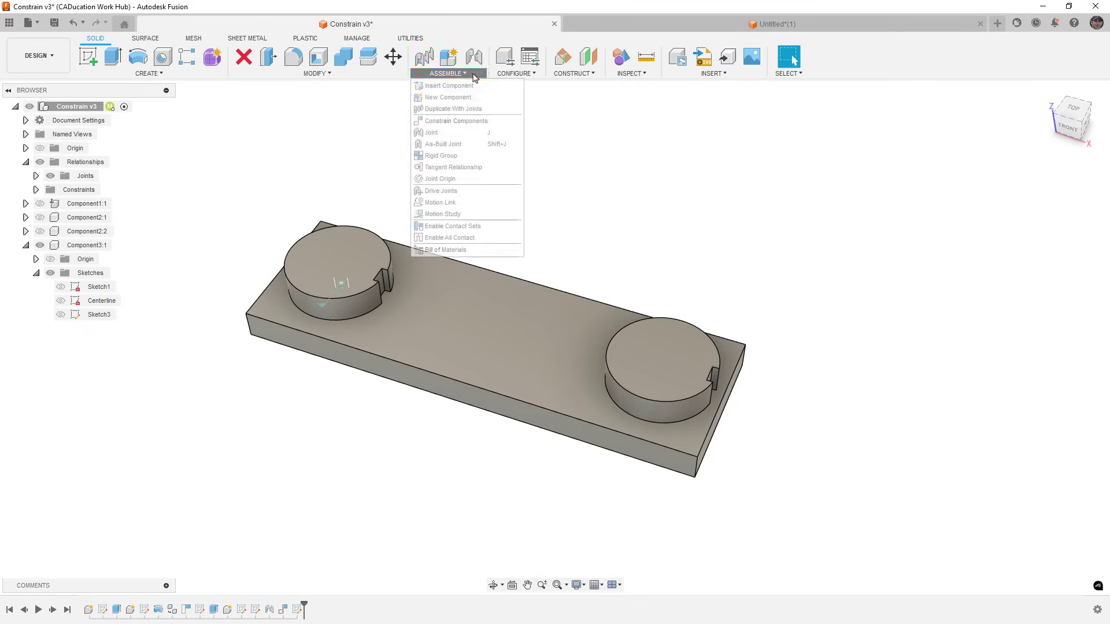
click(456, 133)
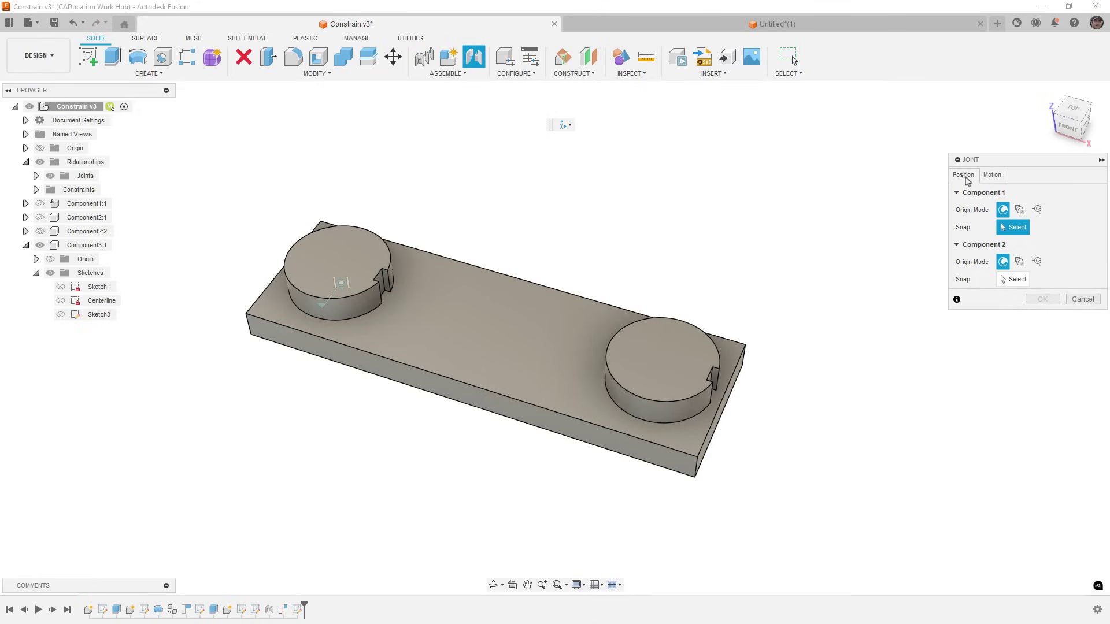
click(992, 176)
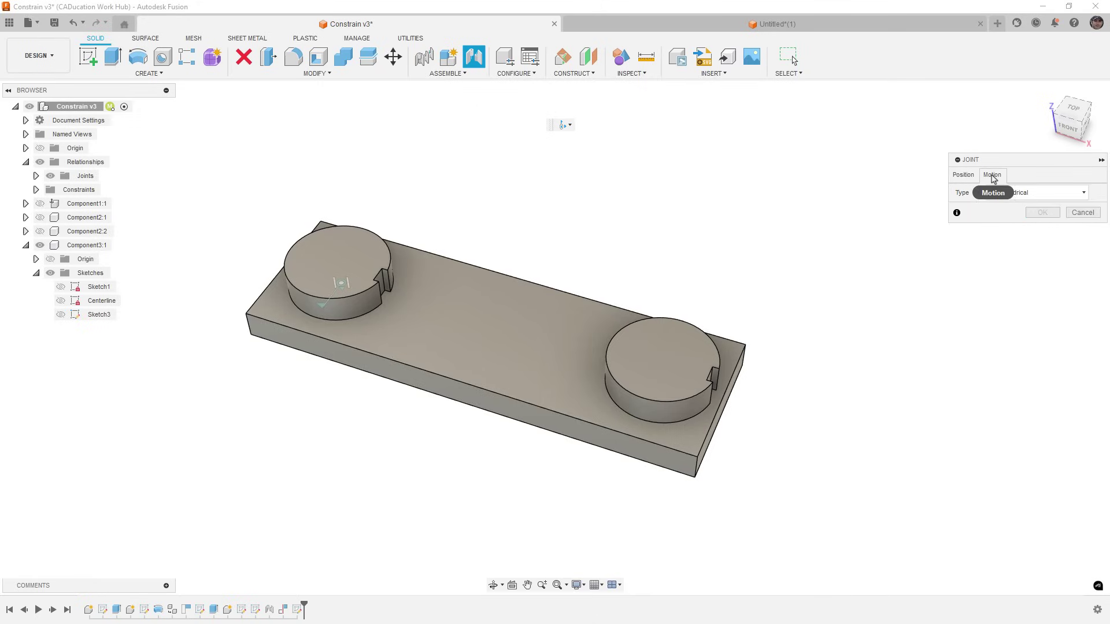
click(963, 175)
click(1075, 299)
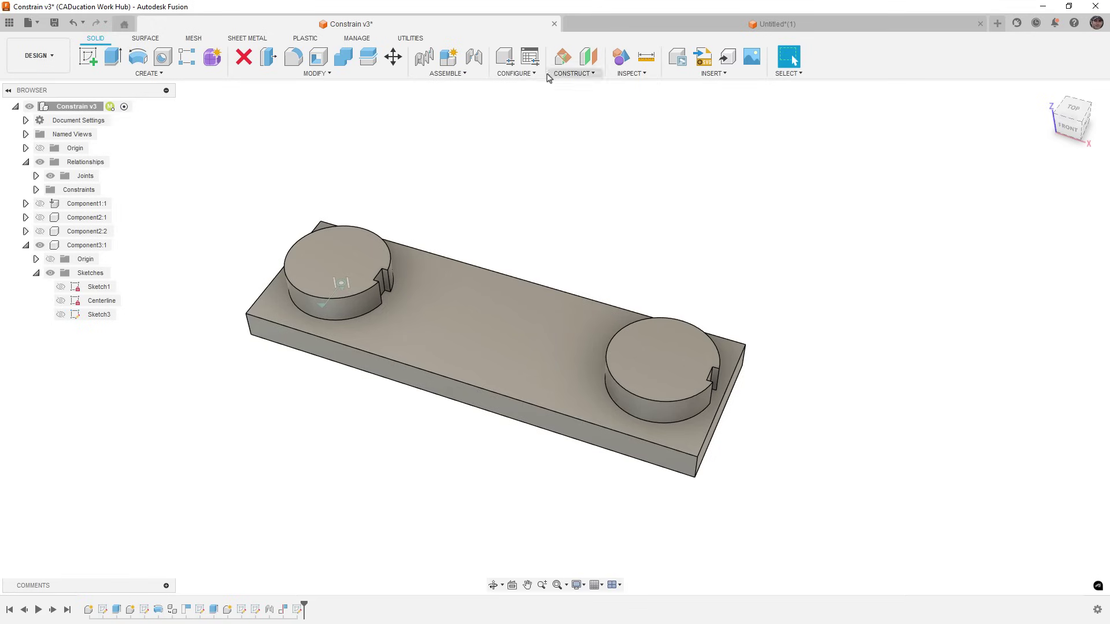
Step: Add a second configuration row in the Configuration Table and start a new extrude
click(530, 56)
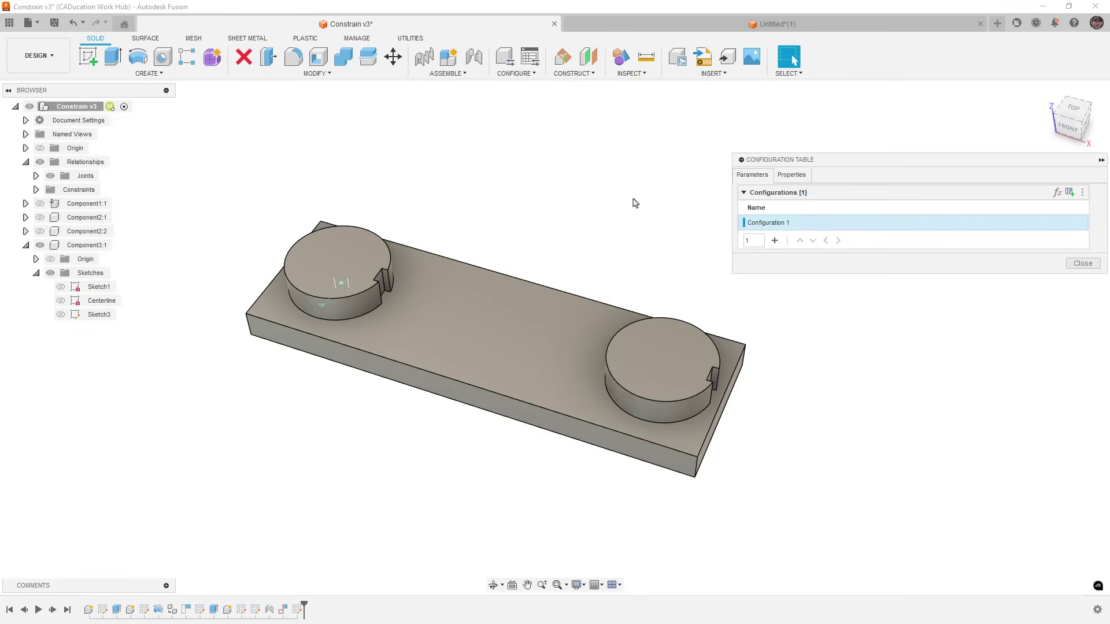
click(774, 240)
click(1082, 278)
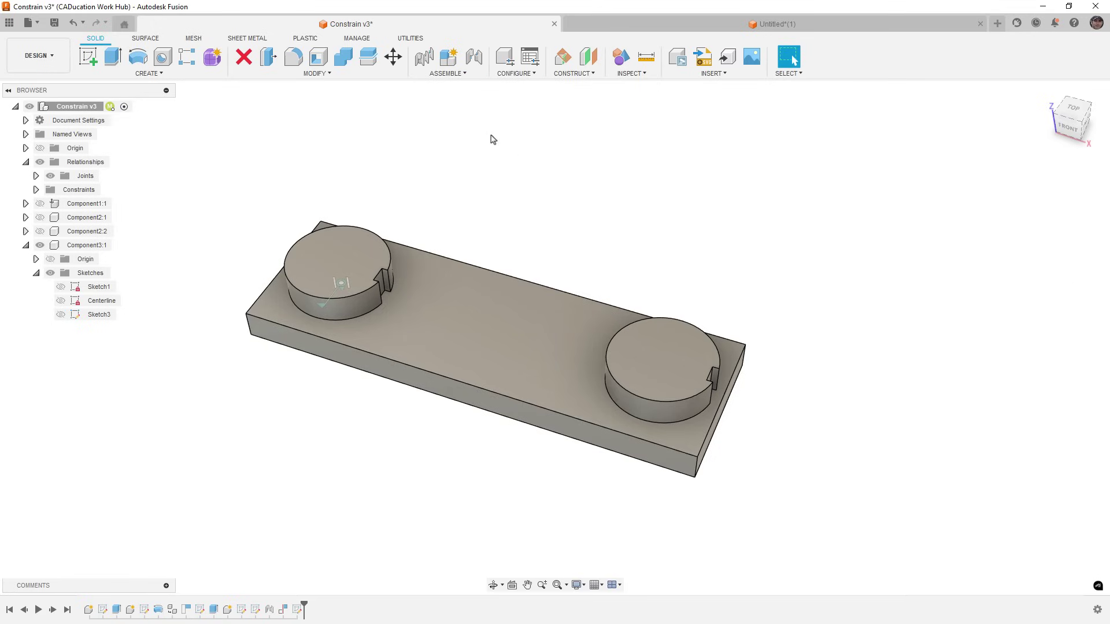
click(474, 56)
click(1023, 175)
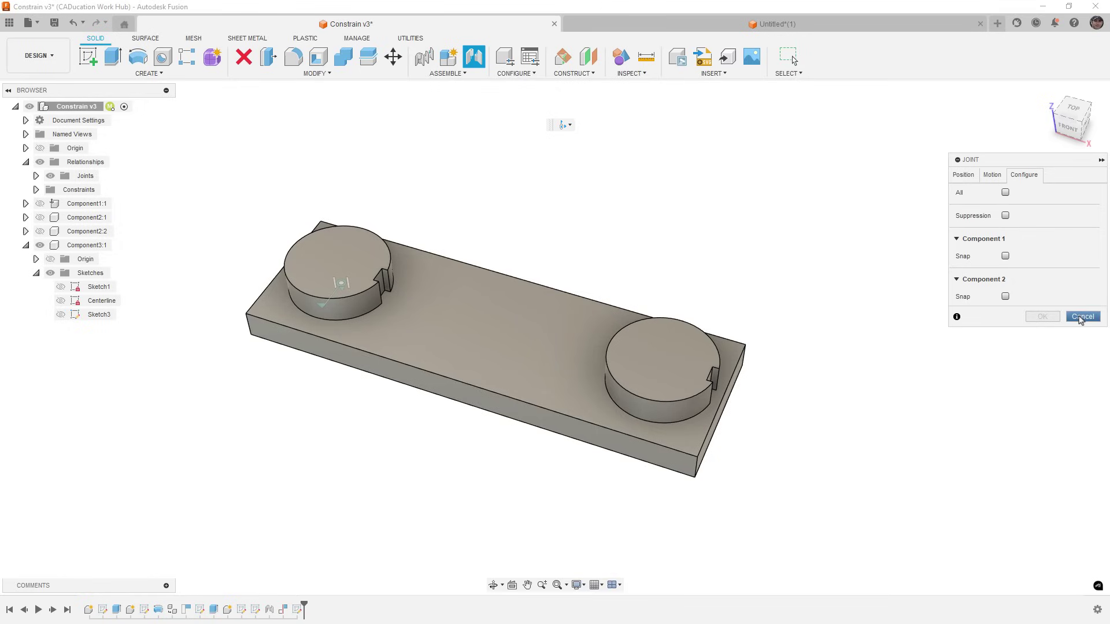
click(1081, 318)
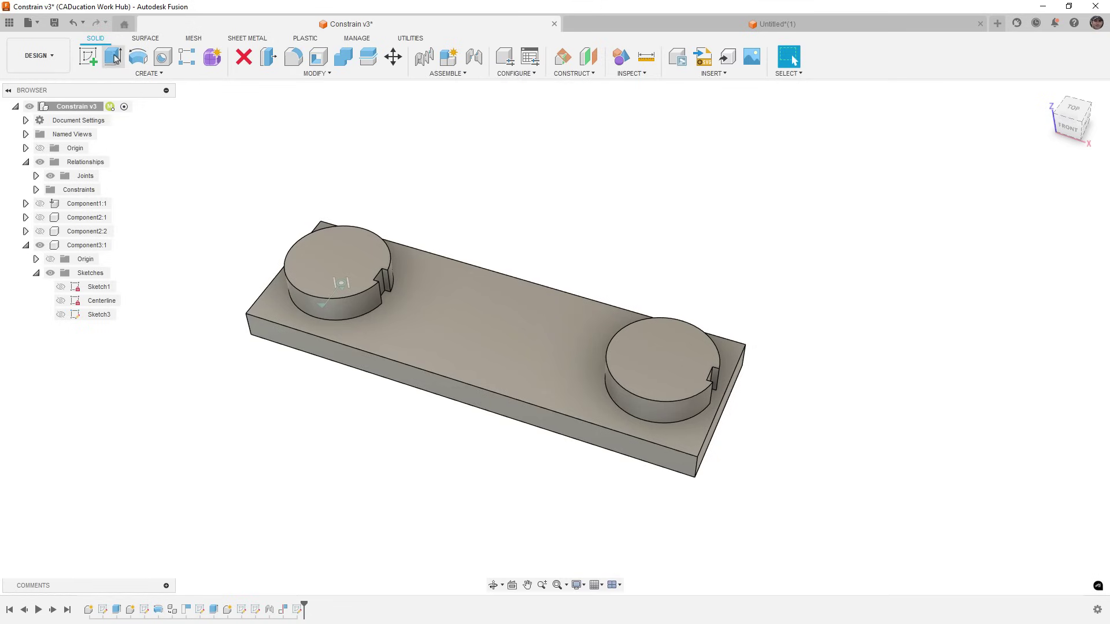
click(114, 57)
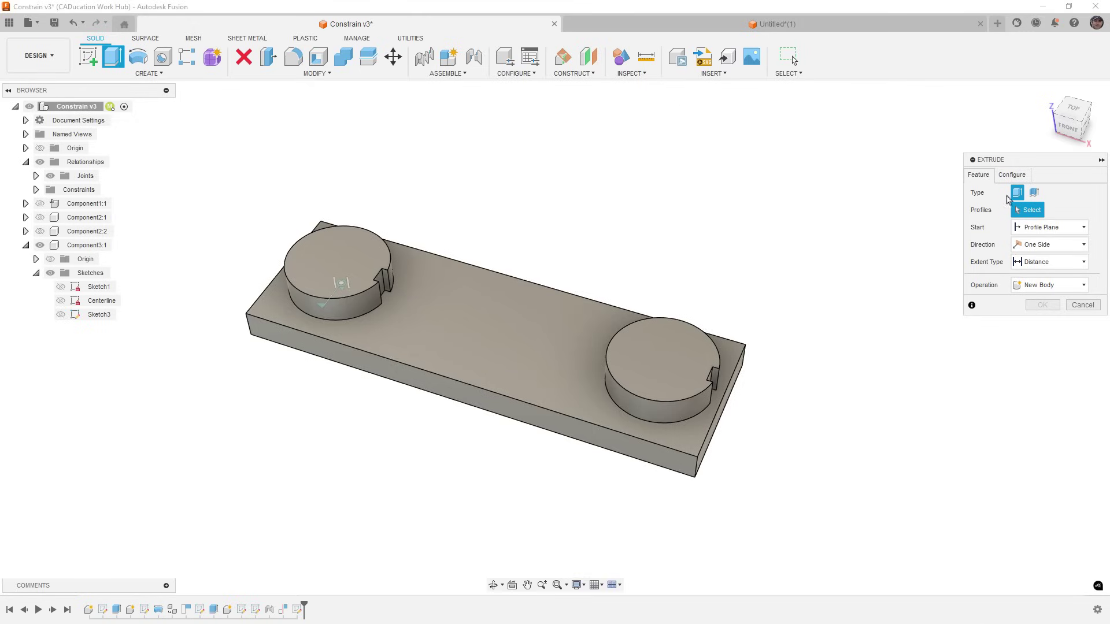
Step: Cancel the solid extrude and review Sweep's configuration options on the Surface tab
click(1022, 178)
click(979, 175)
click(1083, 305)
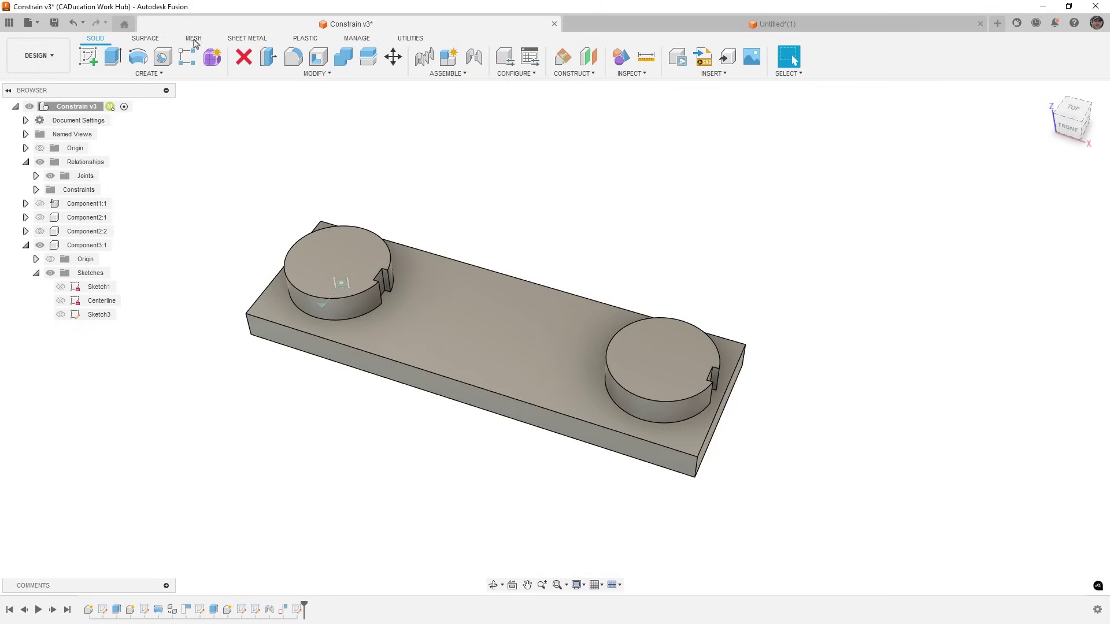
click(141, 39)
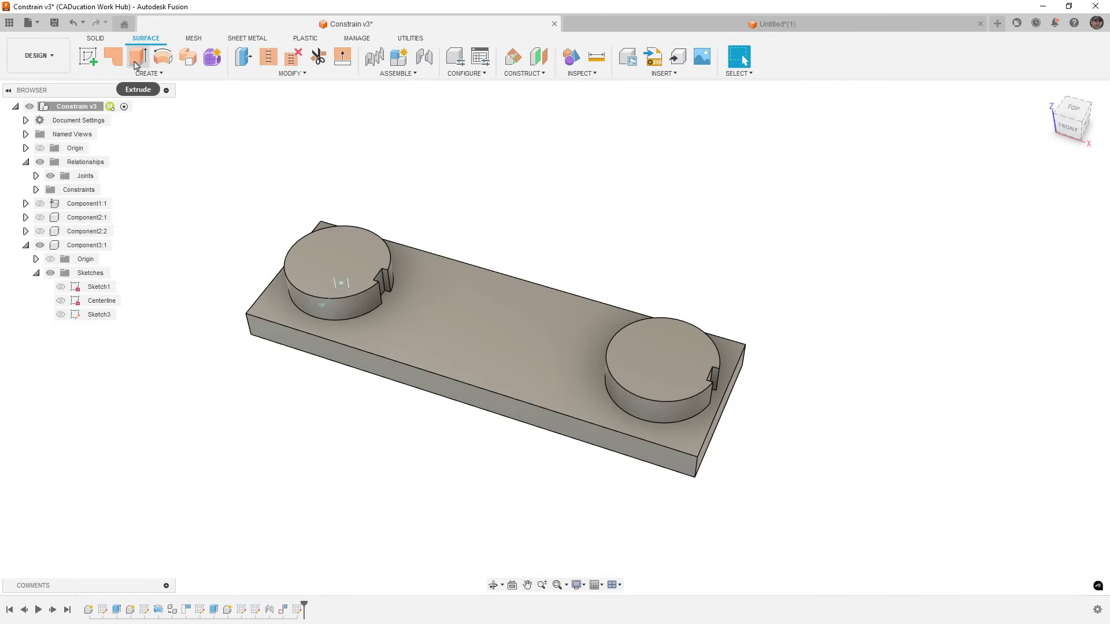
click(188, 59)
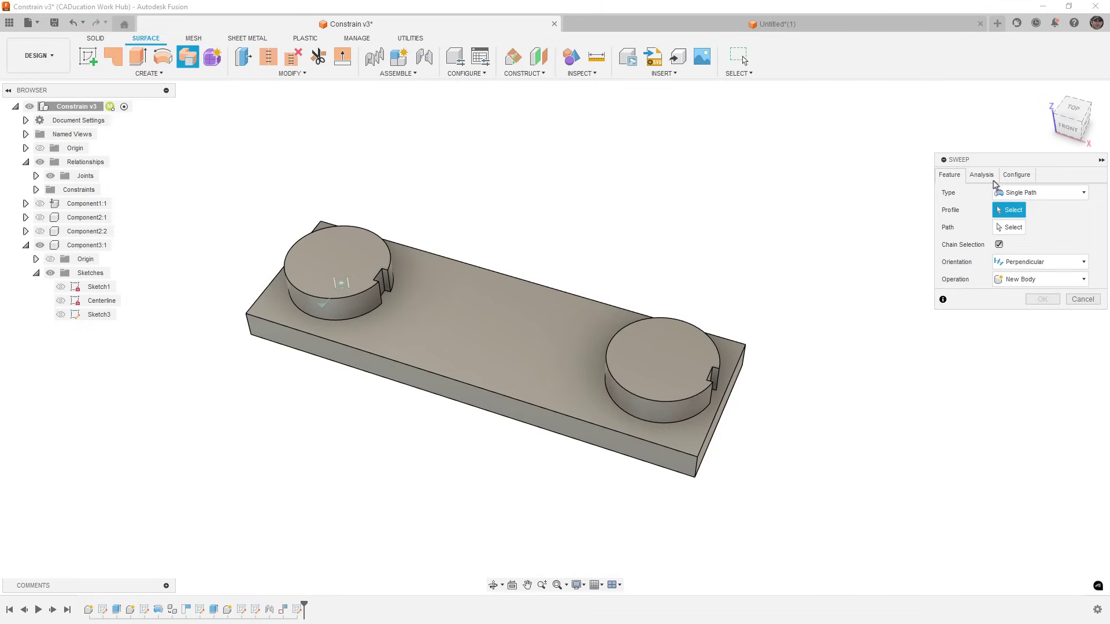
click(1011, 176)
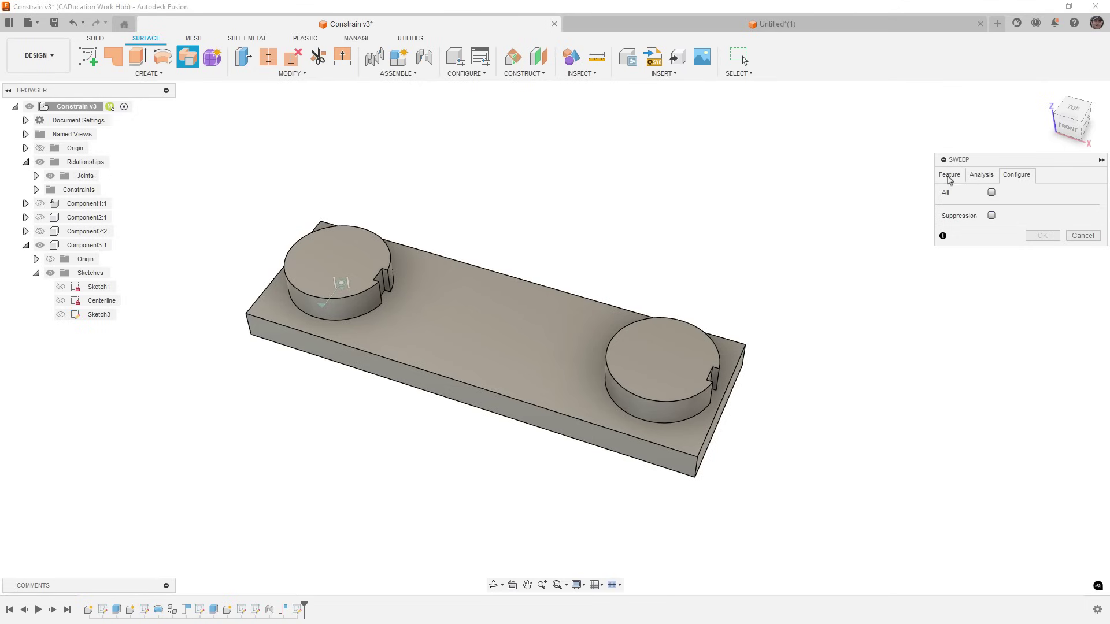
click(950, 178)
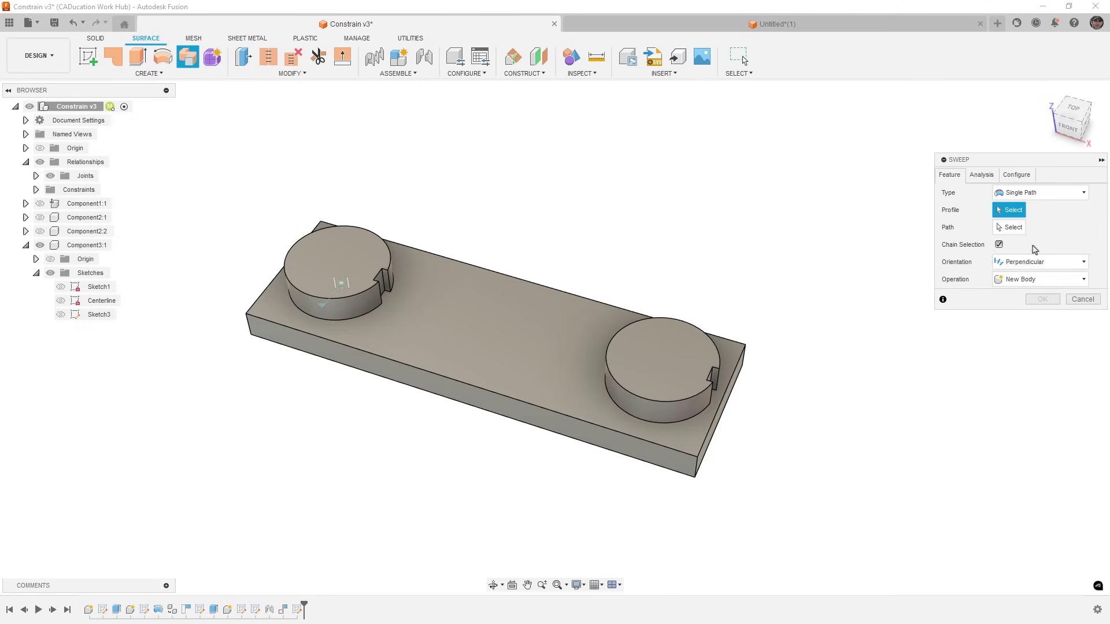
Step: Surface-extrude the right cylinder's top face 25 mm with its distance marked configurable
click(681, 358)
click(139, 60)
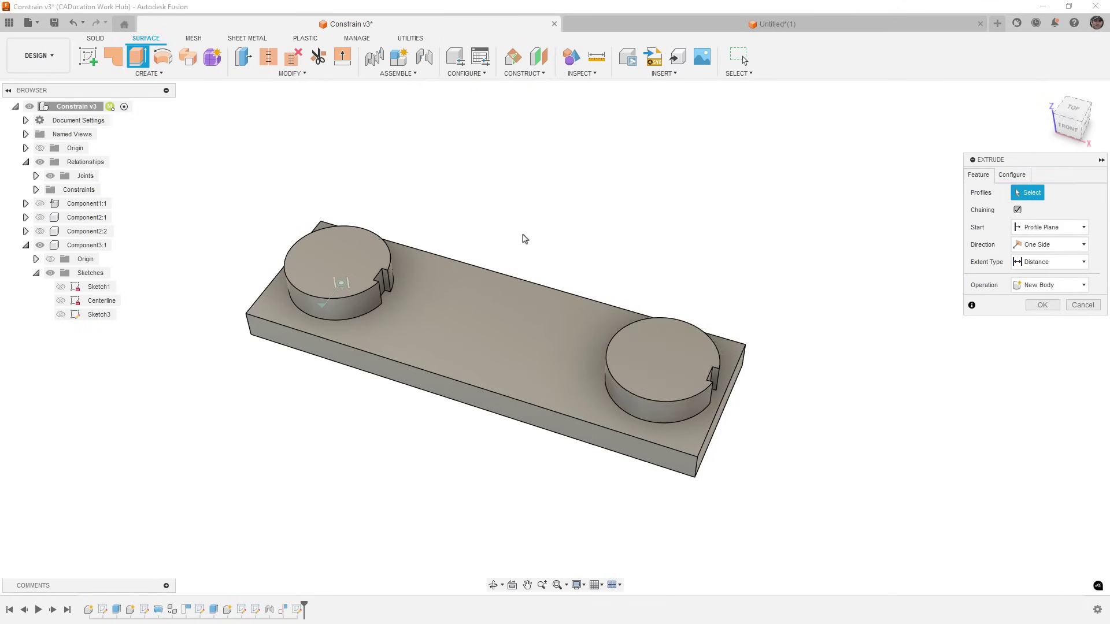
text(25)
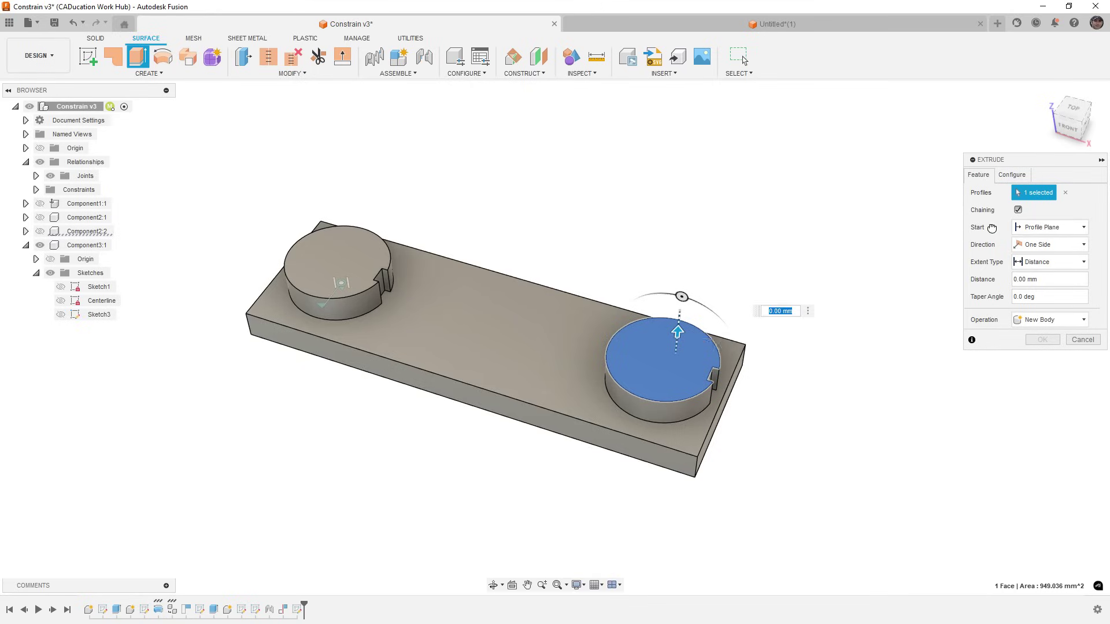
click(1012, 174)
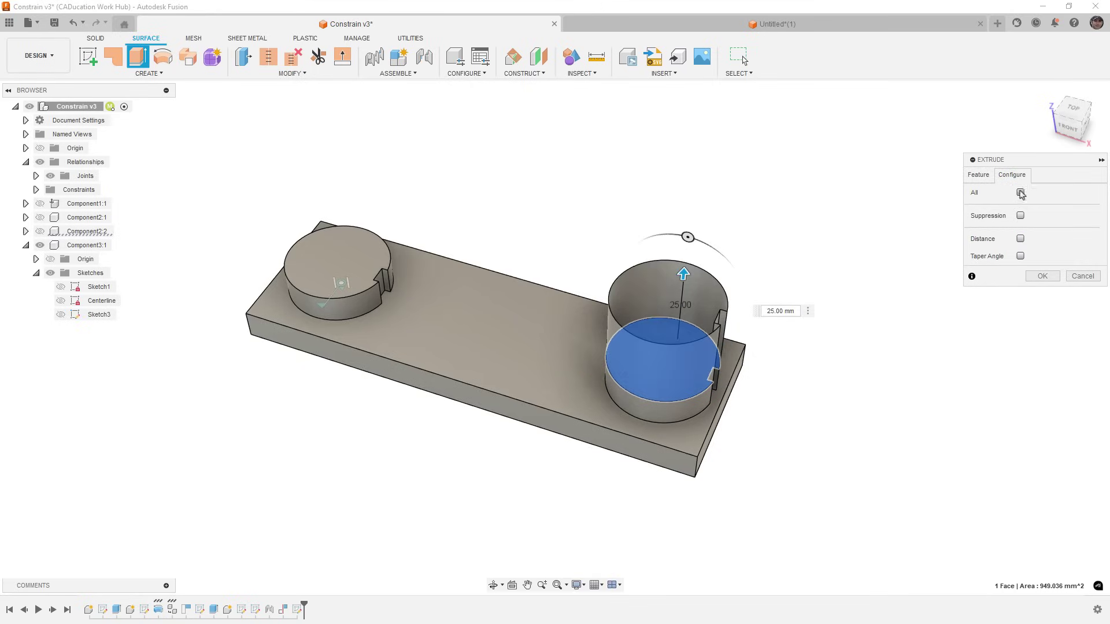
click(1020, 238)
Step: Commit the extrude and set Configuration 2's d41 distance to 35 and d42 to 1
click(1042, 275)
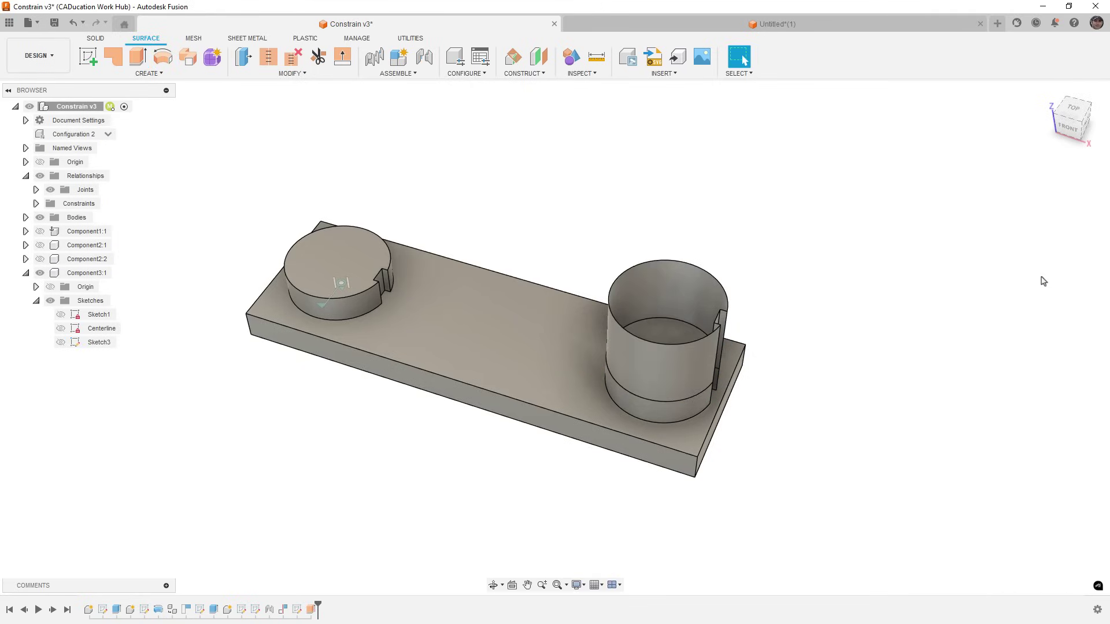
click(463, 62)
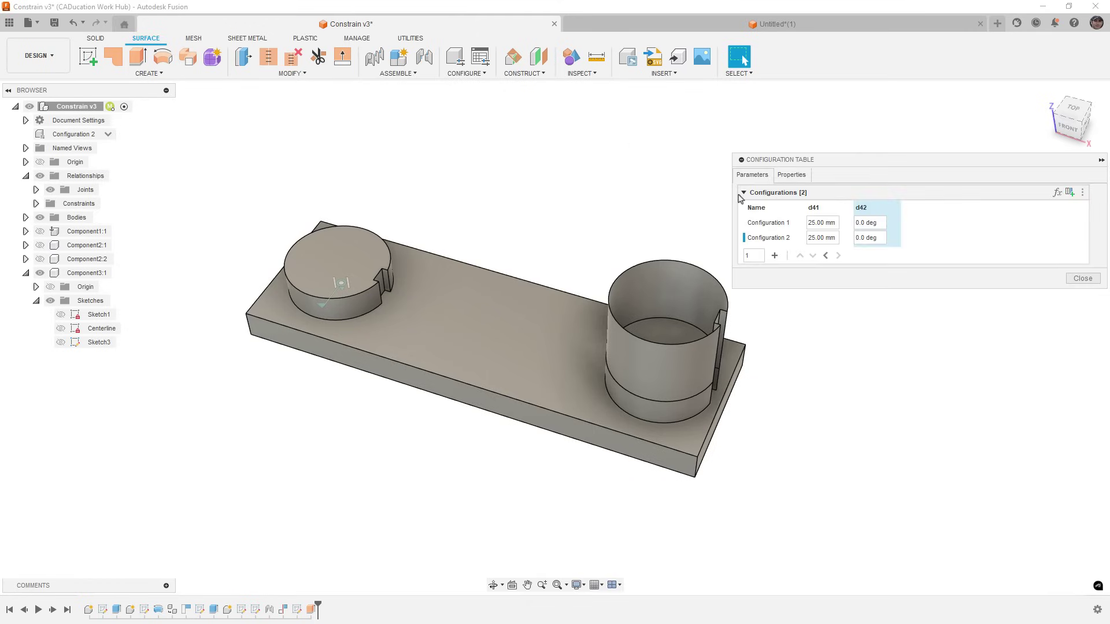
click(818, 237)
drag(837, 237, 761, 240)
text(35)
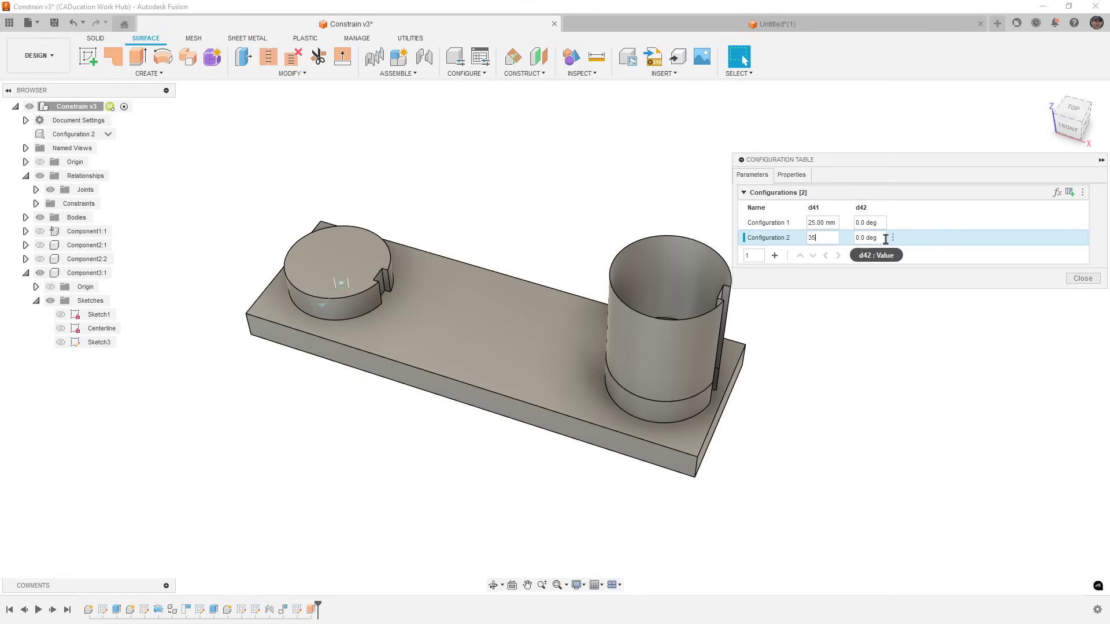
drag(859, 240, 769, 237)
text(1)
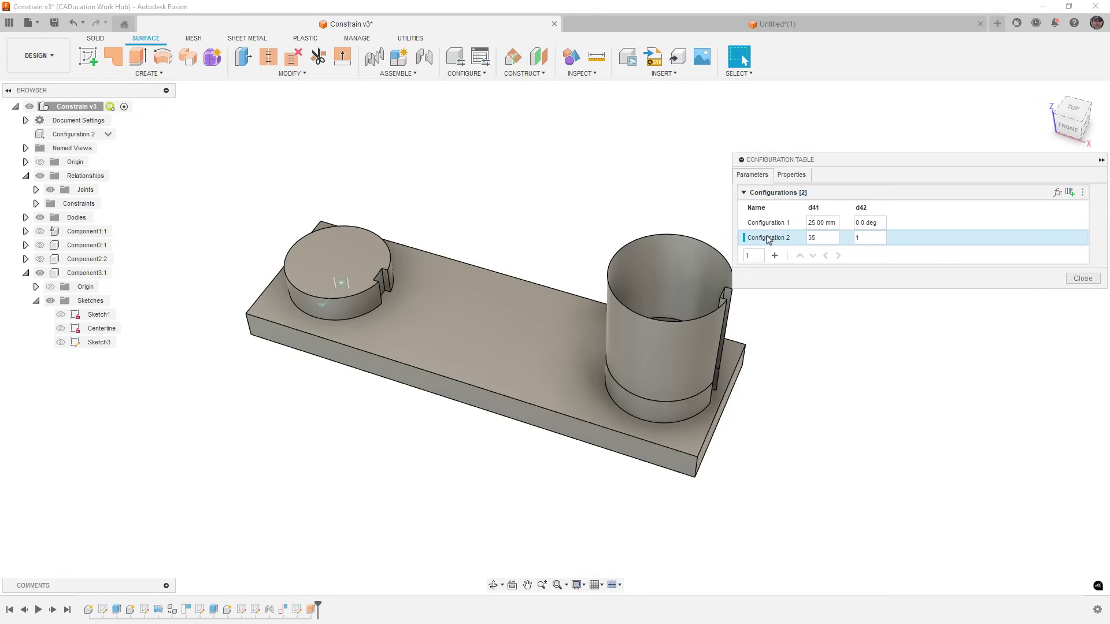
click(1081, 278)
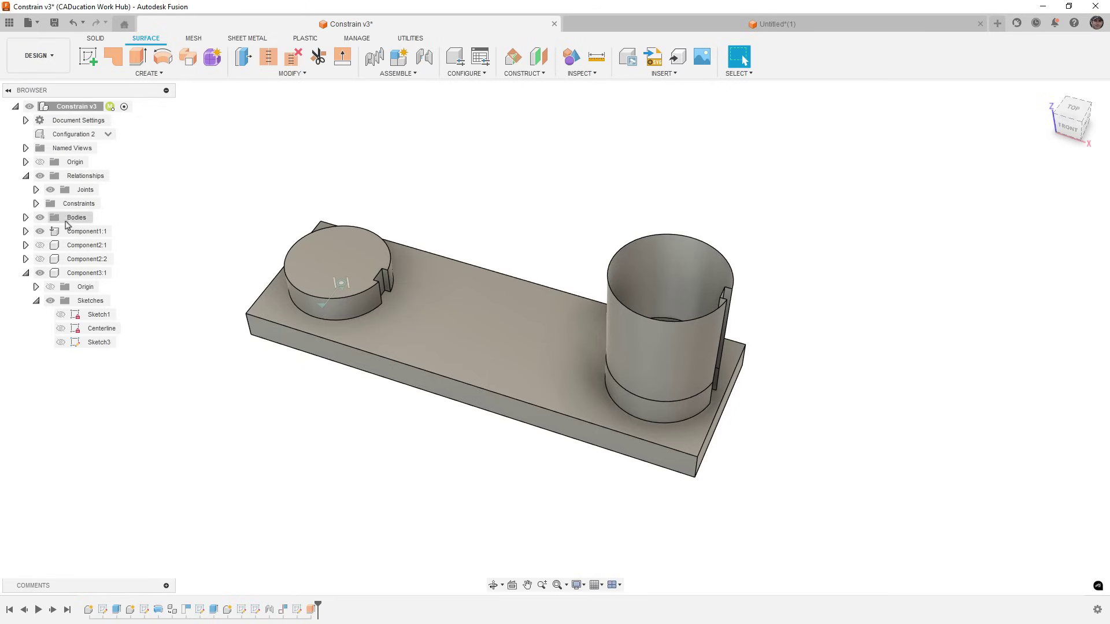
Step: Switch the design to Configuration 1 and return to the Solid tools
click(106, 135)
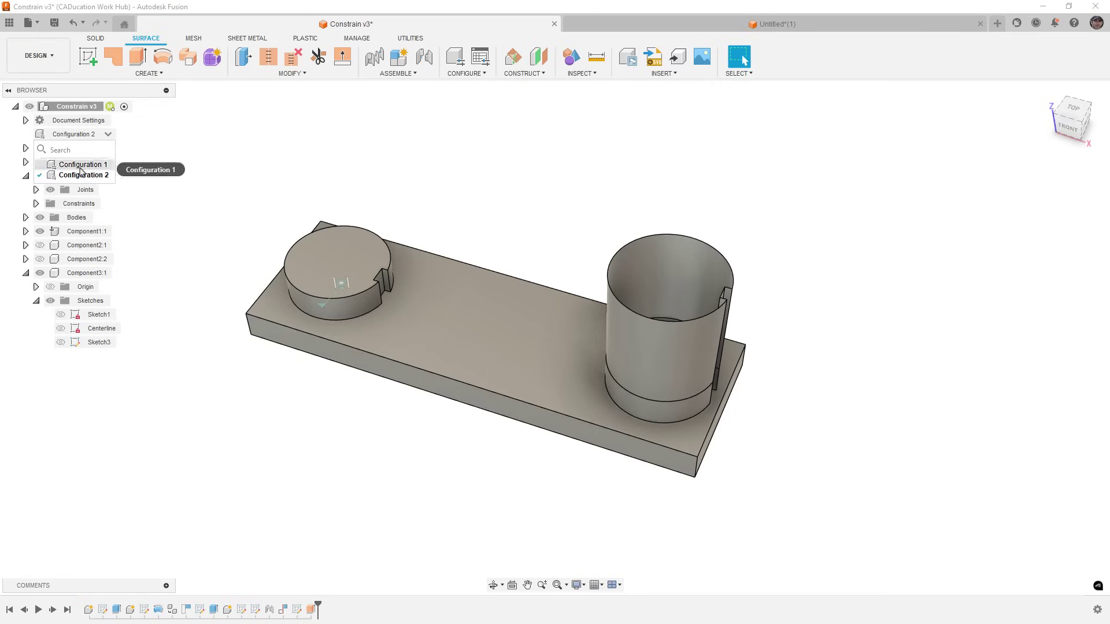
click(81, 165)
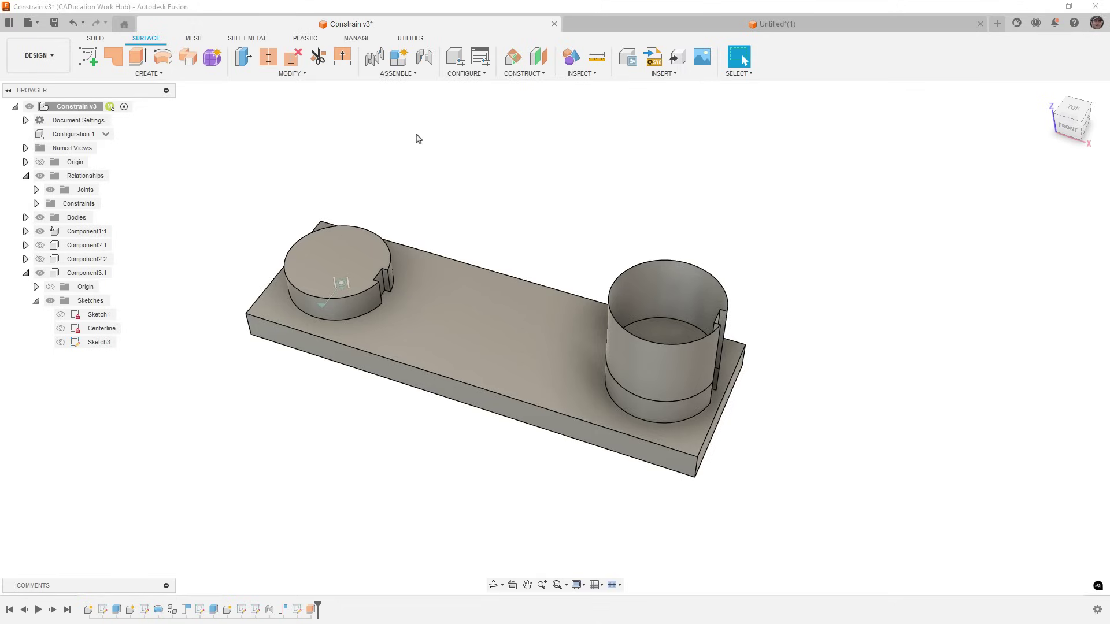
click(97, 40)
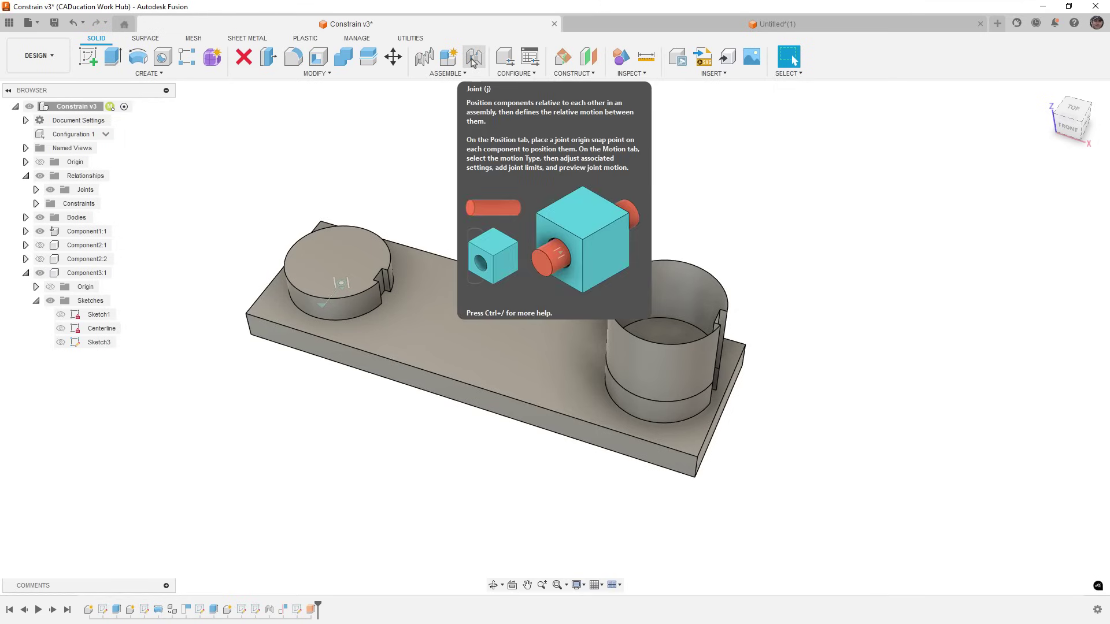
Step: In the Untitled mesh design, select the lower plate's top face as a Face Group
click(659, 26)
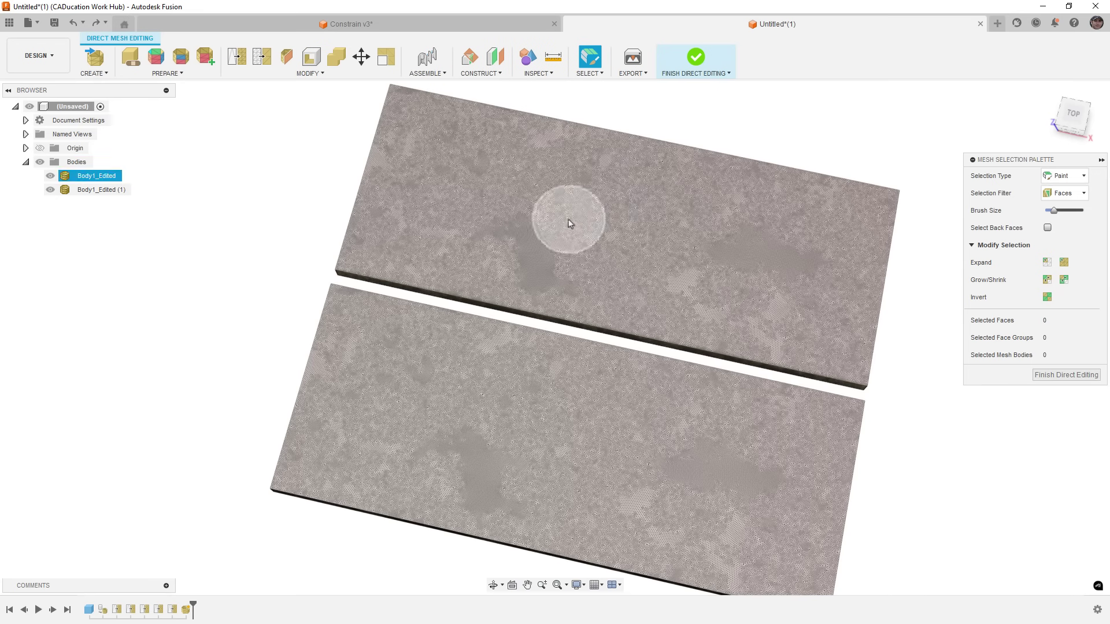
middle_drag(503, 315, 508, 300)
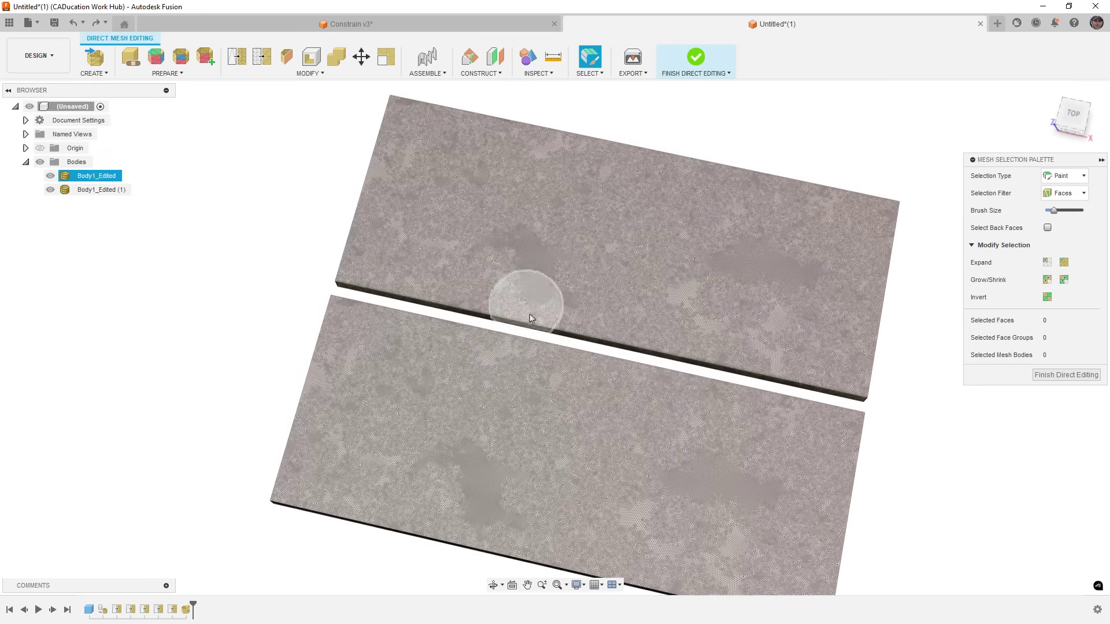
shift+middle_drag(520, 366, 532, 328)
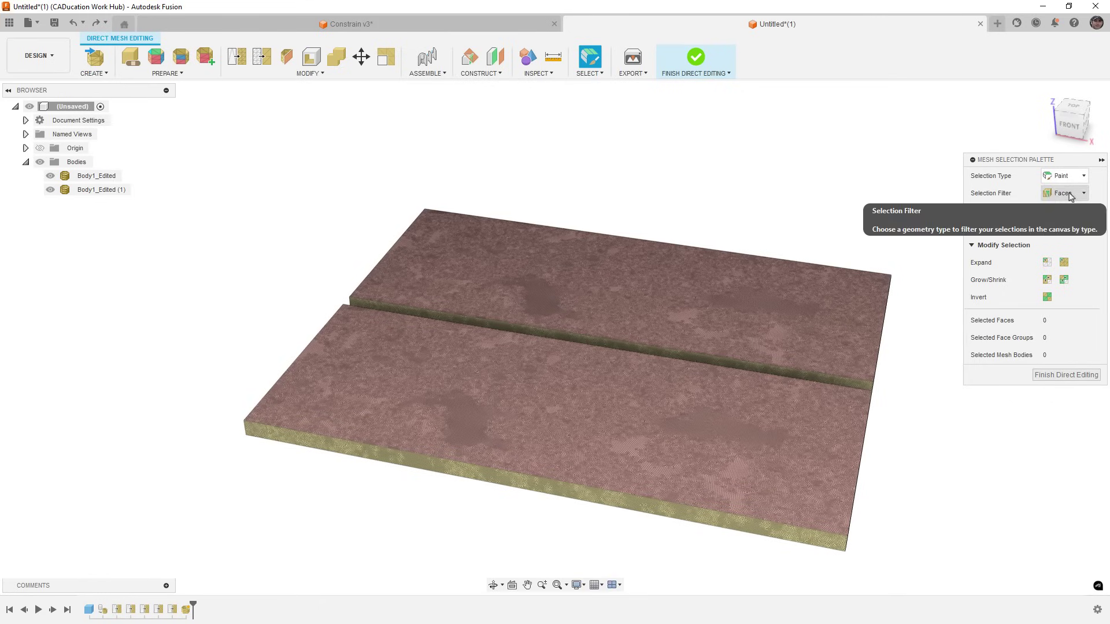
click(1063, 194)
click(1069, 224)
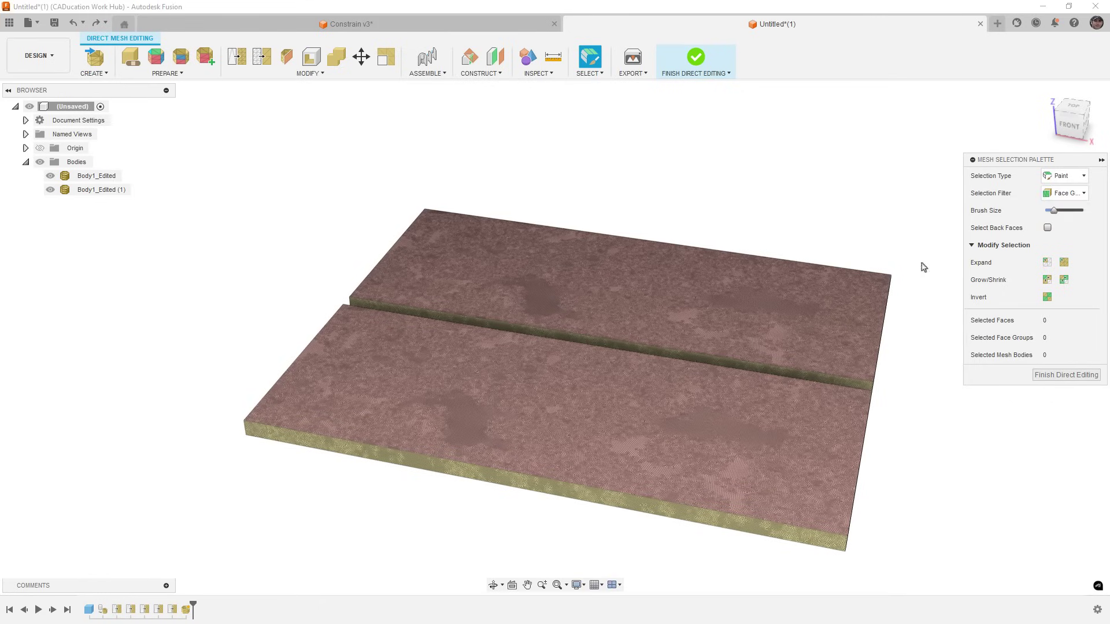
click(640, 421)
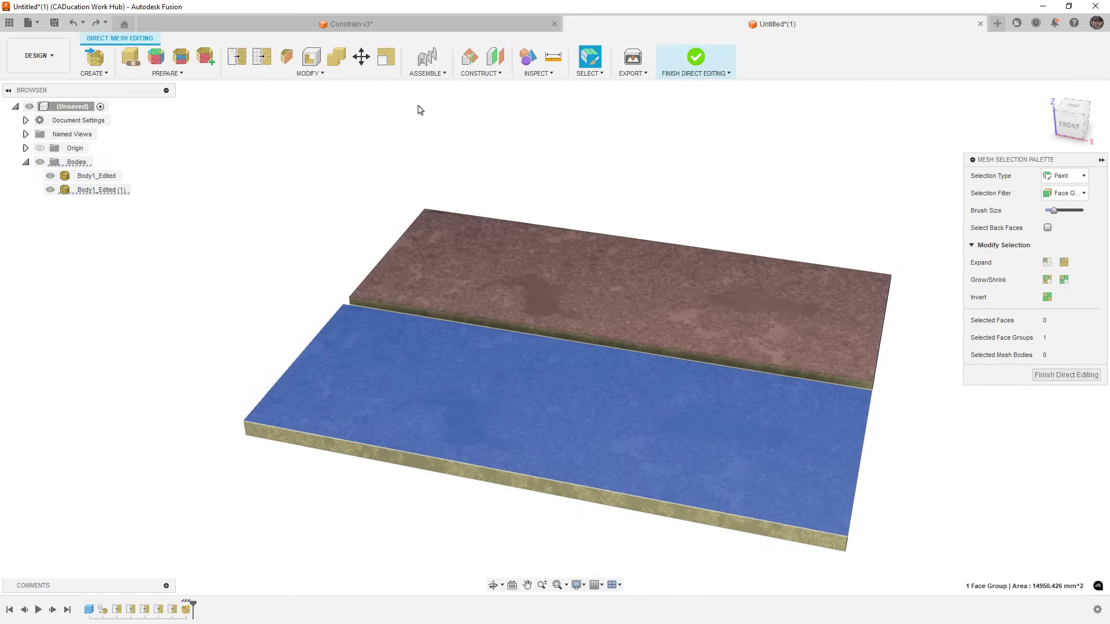
Step: Start a Texture Extrude on that face using the Texture.jpg image from the computer
click(313, 73)
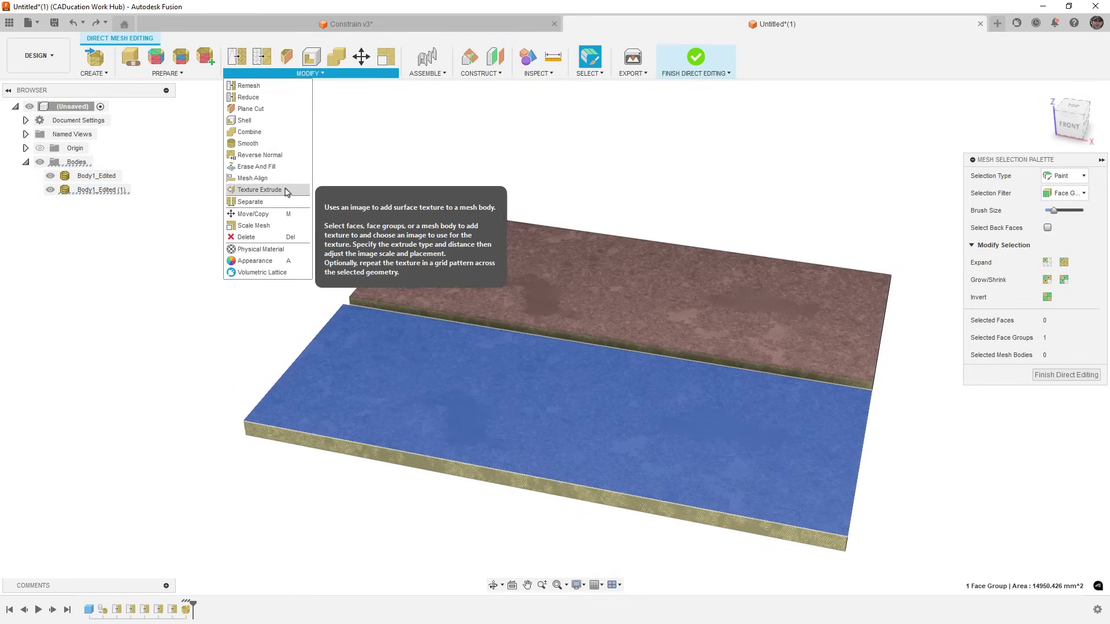
click(283, 190)
click(874, 193)
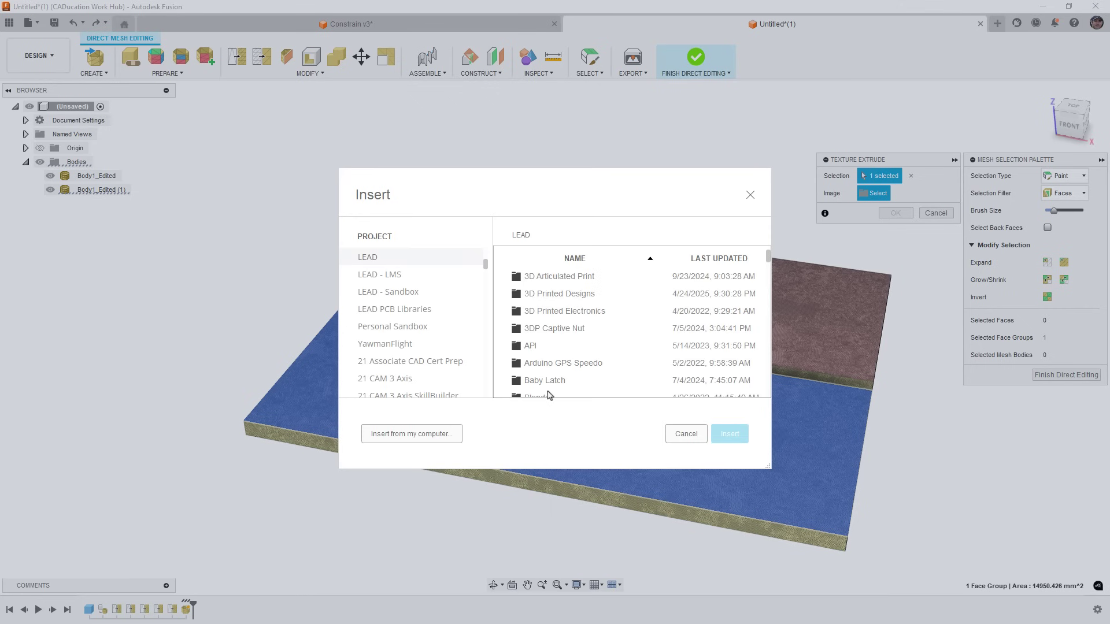
click(436, 433)
scroll(158, 215, down, 2)
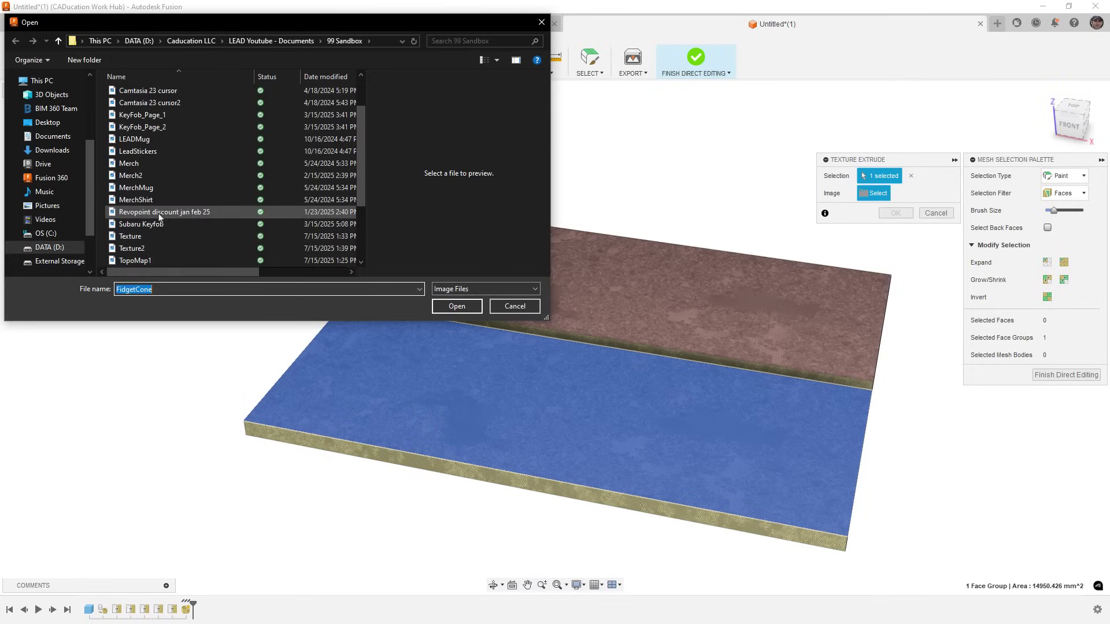
click(152, 234)
click(456, 306)
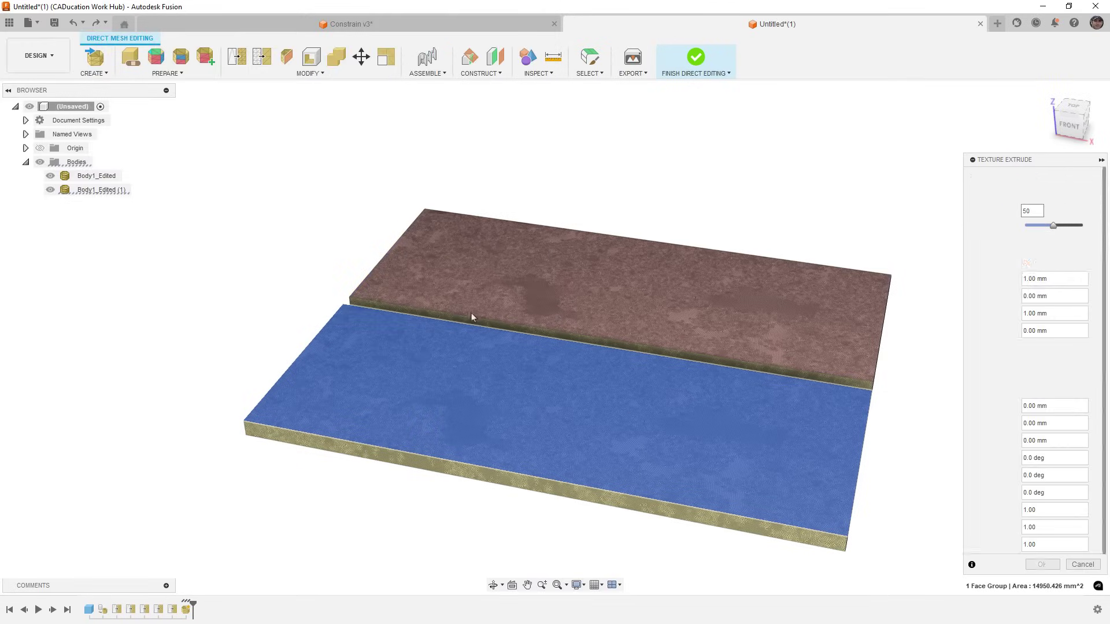
Step: Scale the image plane to cover the plate and keep the Asymmetric extrude type
drag(609, 395, 688, 395)
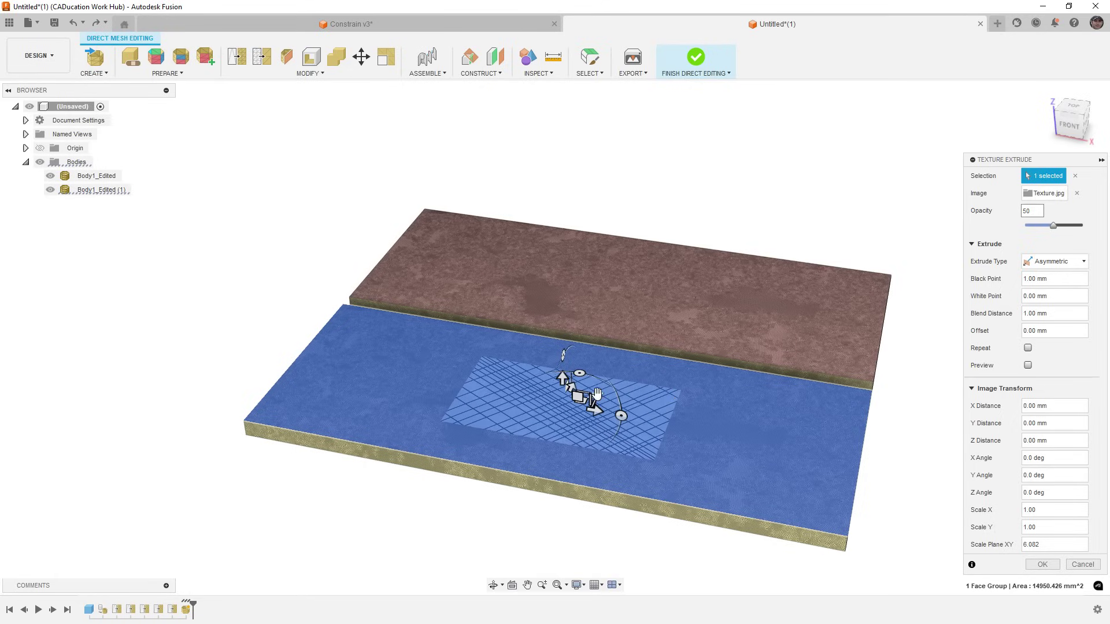
drag(599, 398, 683, 349)
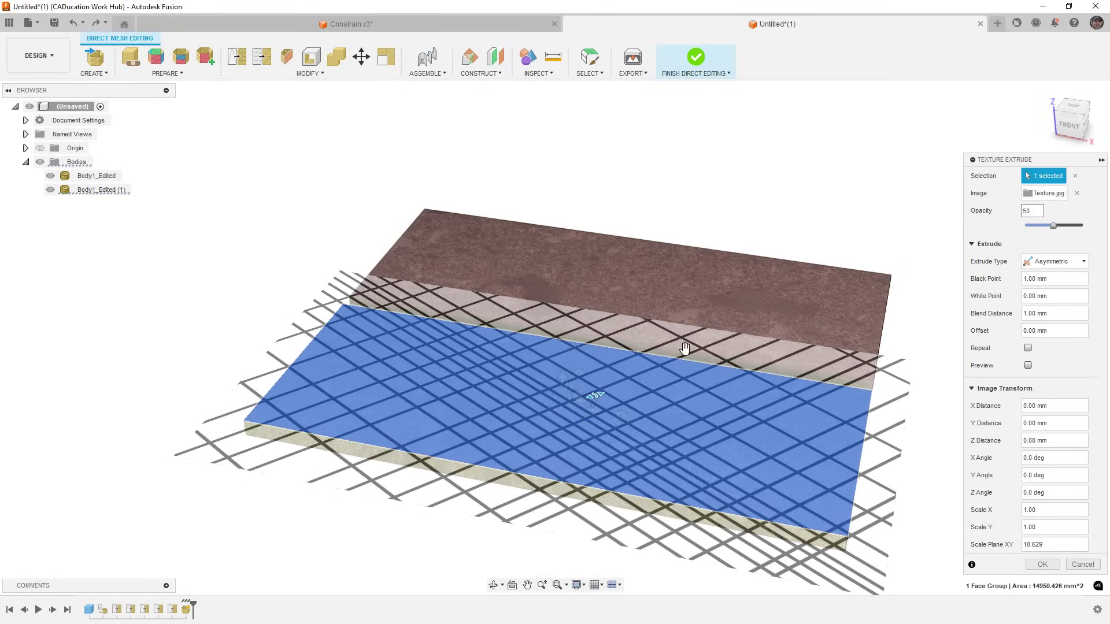
shift+middle_drag(642, 471, 590, 444)
scroll(591, 444, up, 6)
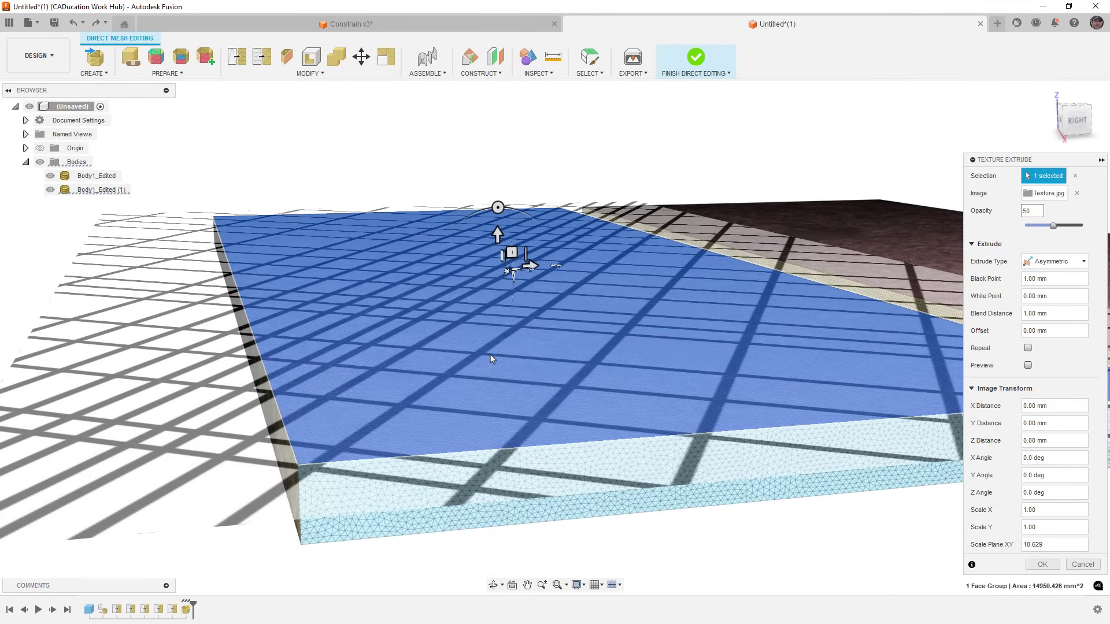
click(1076, 267)
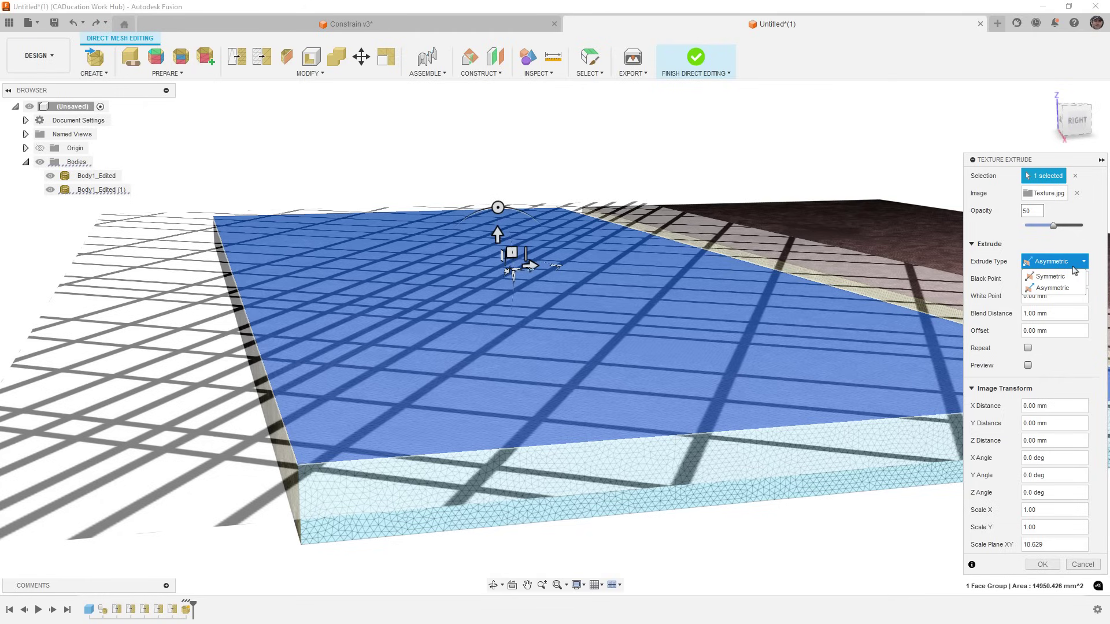
click(1065, 288)
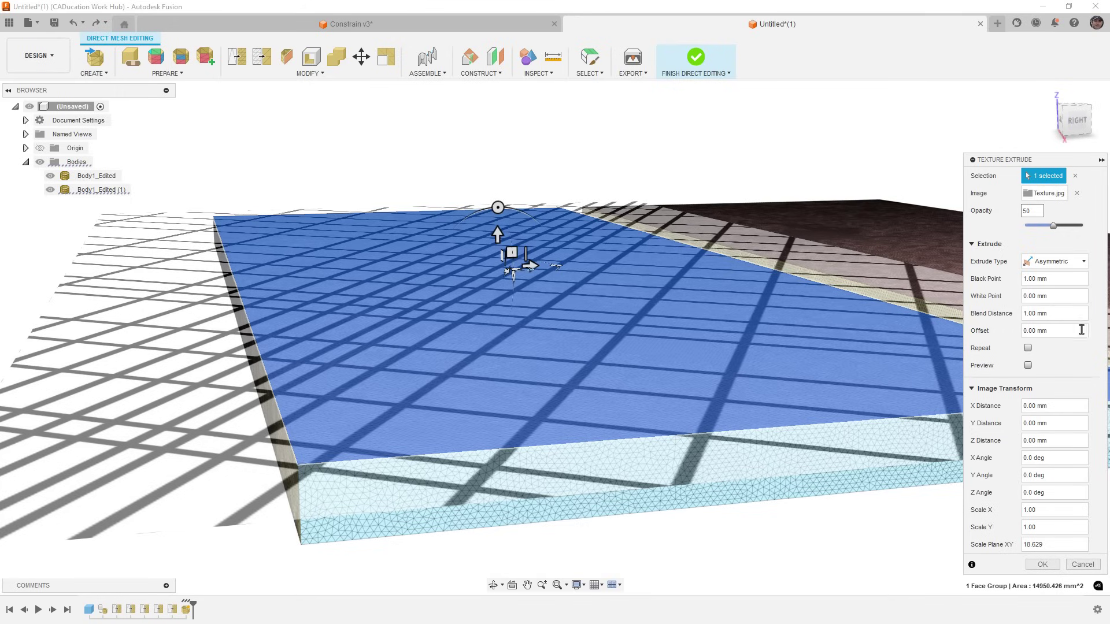
Step: Turn on Preview and set Black Point to 0 and White Point to -1
click(1027, 364)
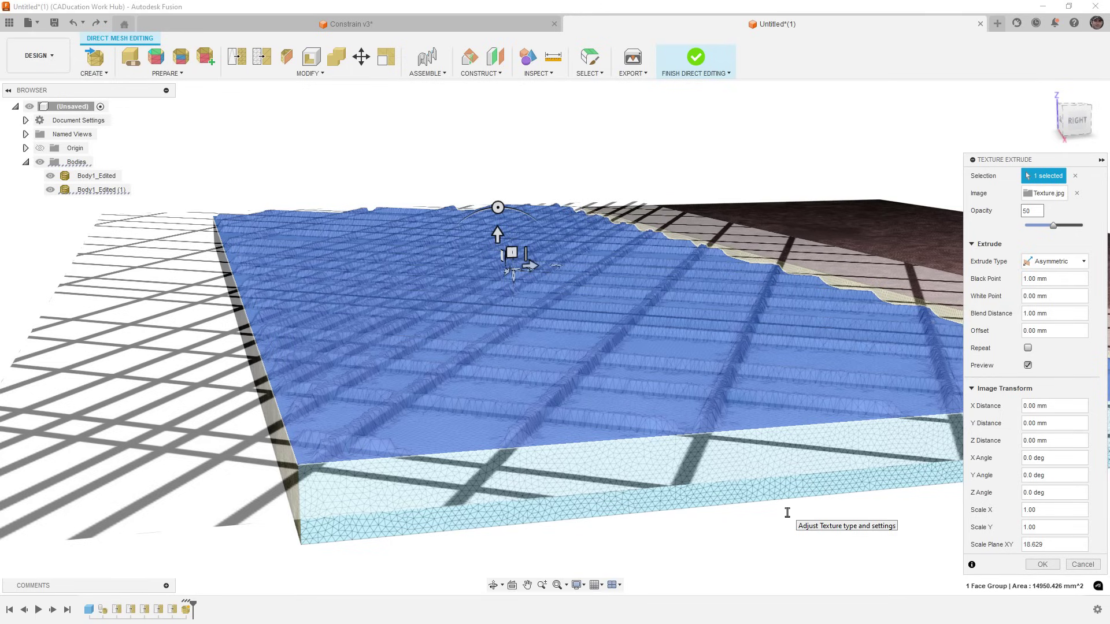
drag(1059, 280, 1004, 282)
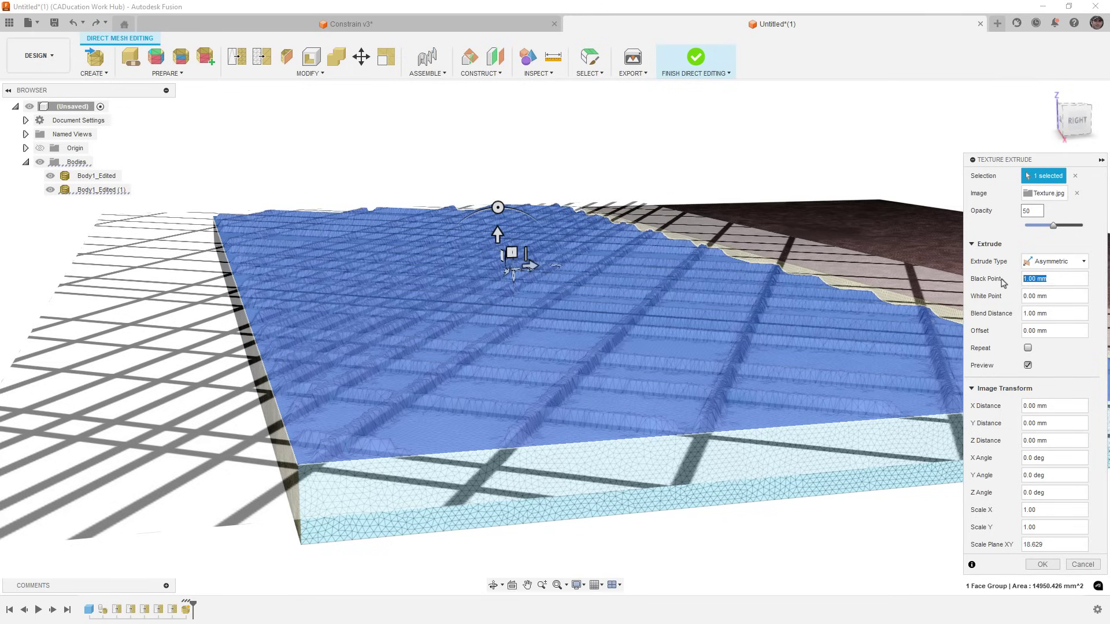
text(0)
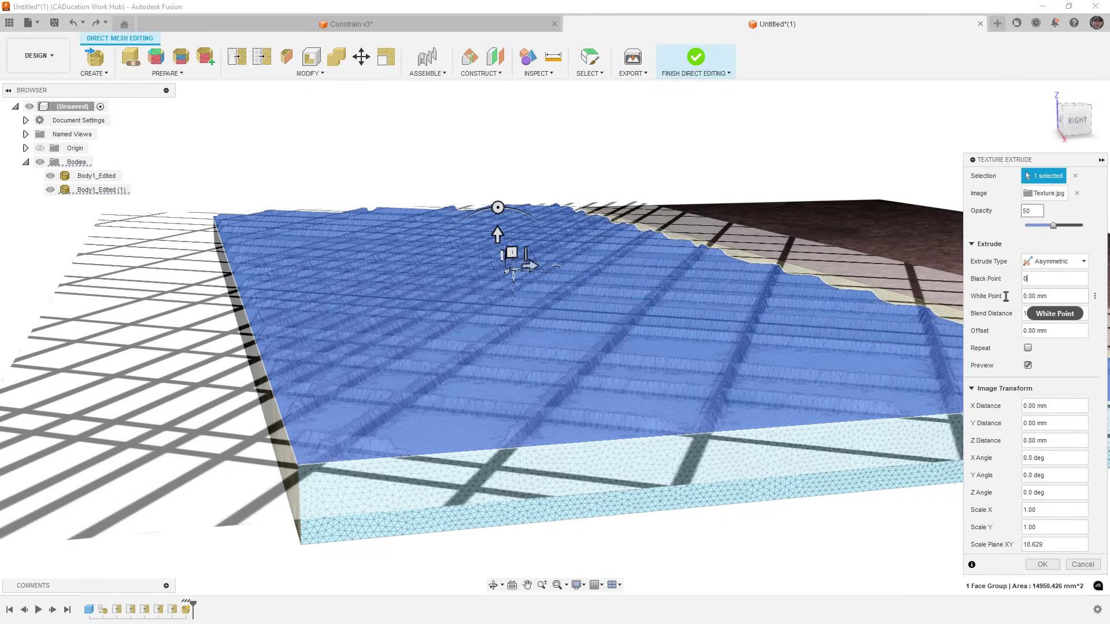
click(1052, 295)
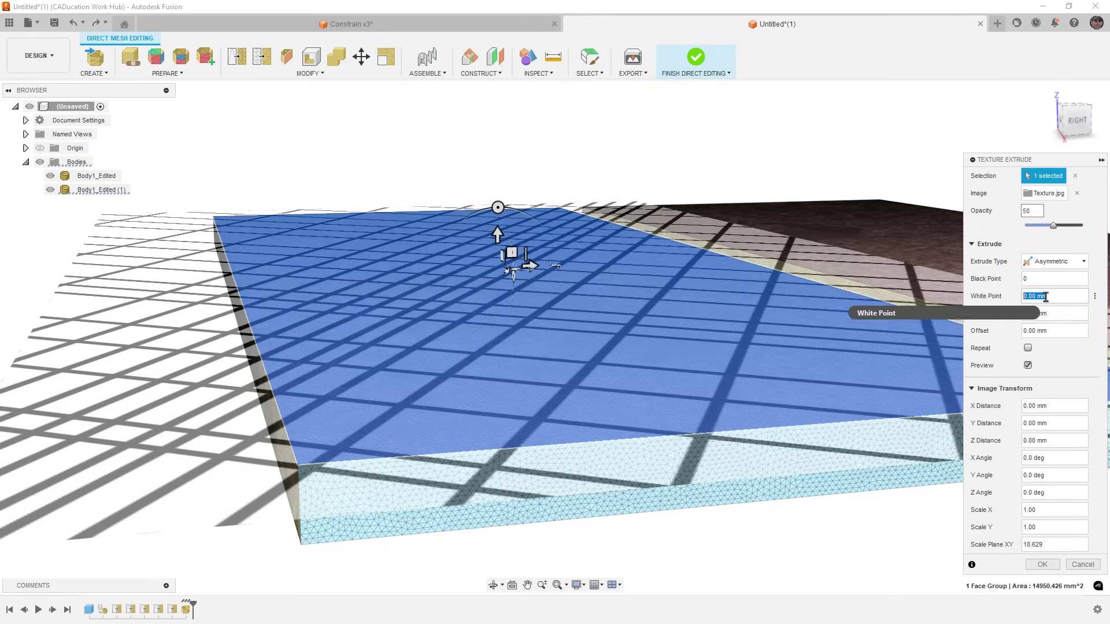
text(1)
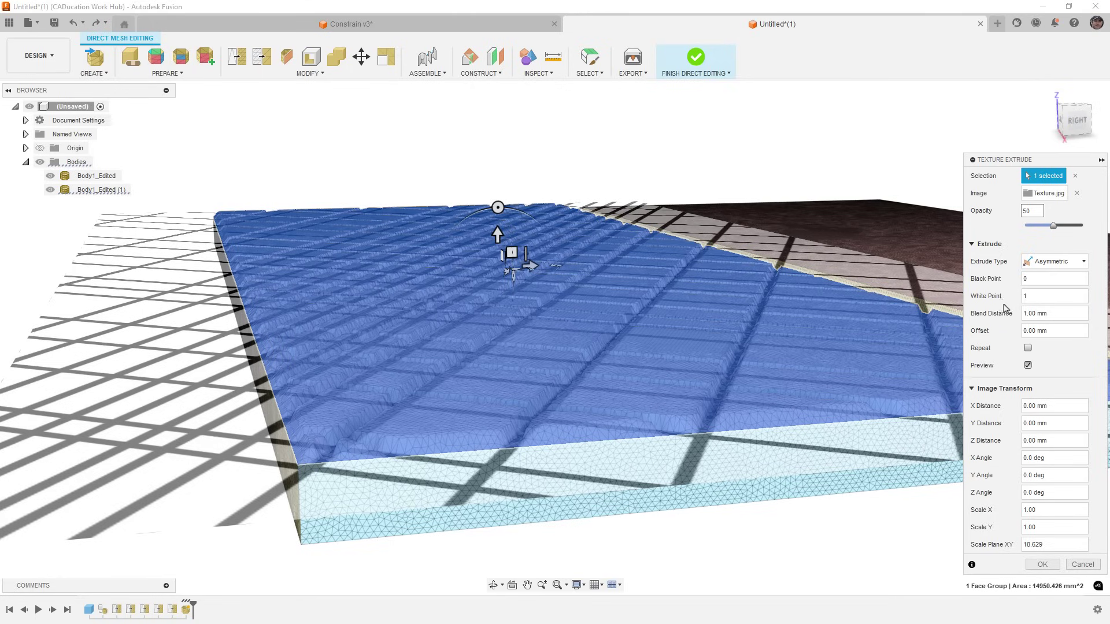
click(1024, 296)
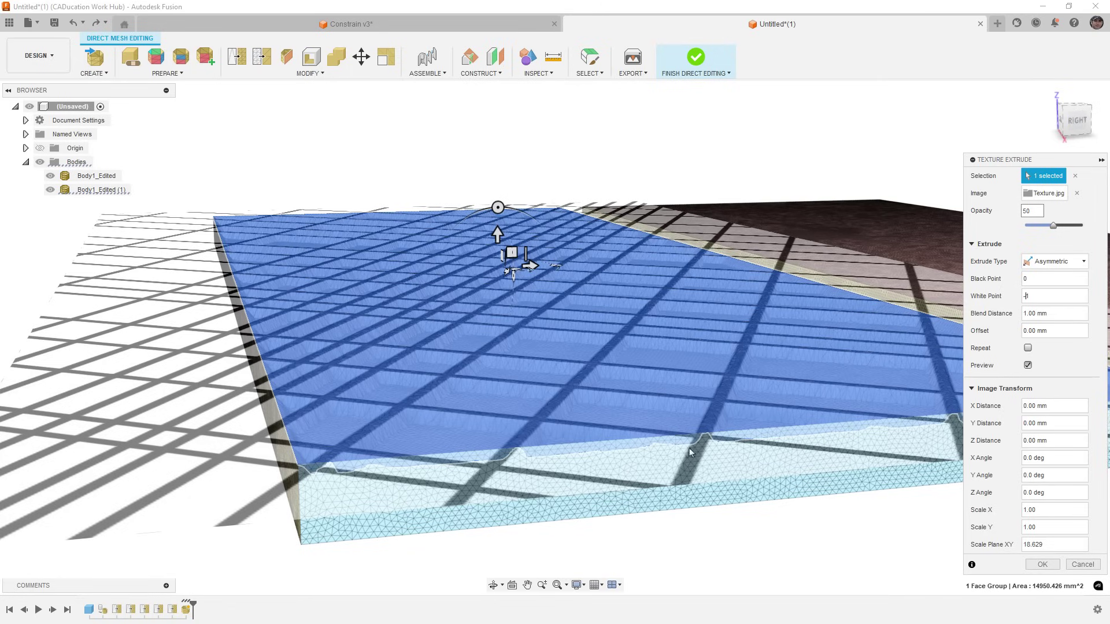
Step: Inspect the grid texture on the plate's edge and apply the Texture Extrude
scroll(718, 418, up, 10)
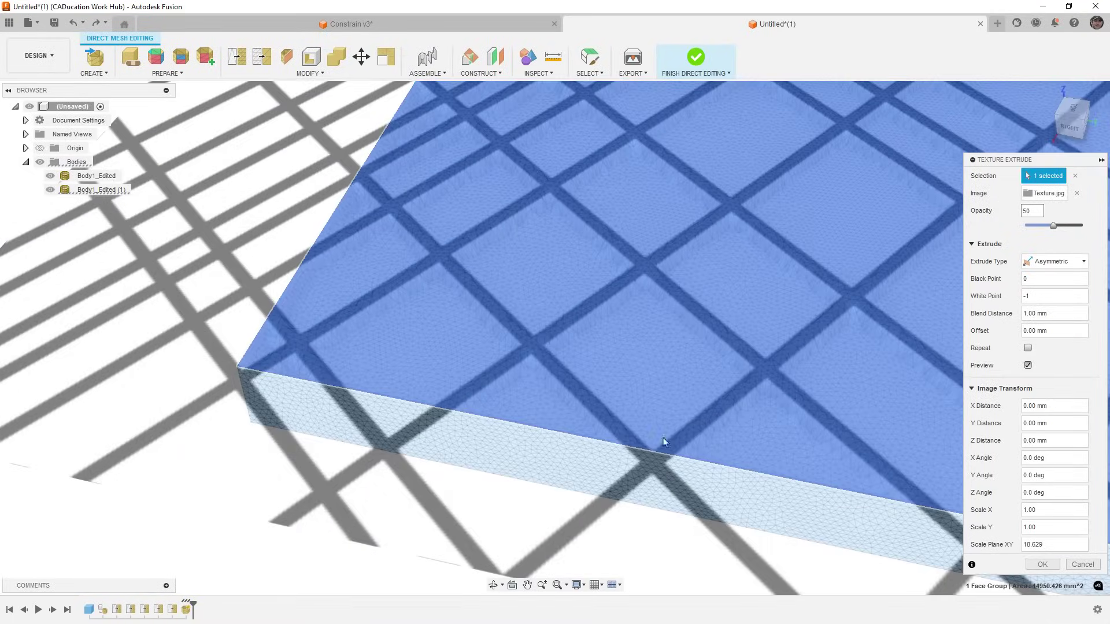
scroll(601, 430, up, 4)
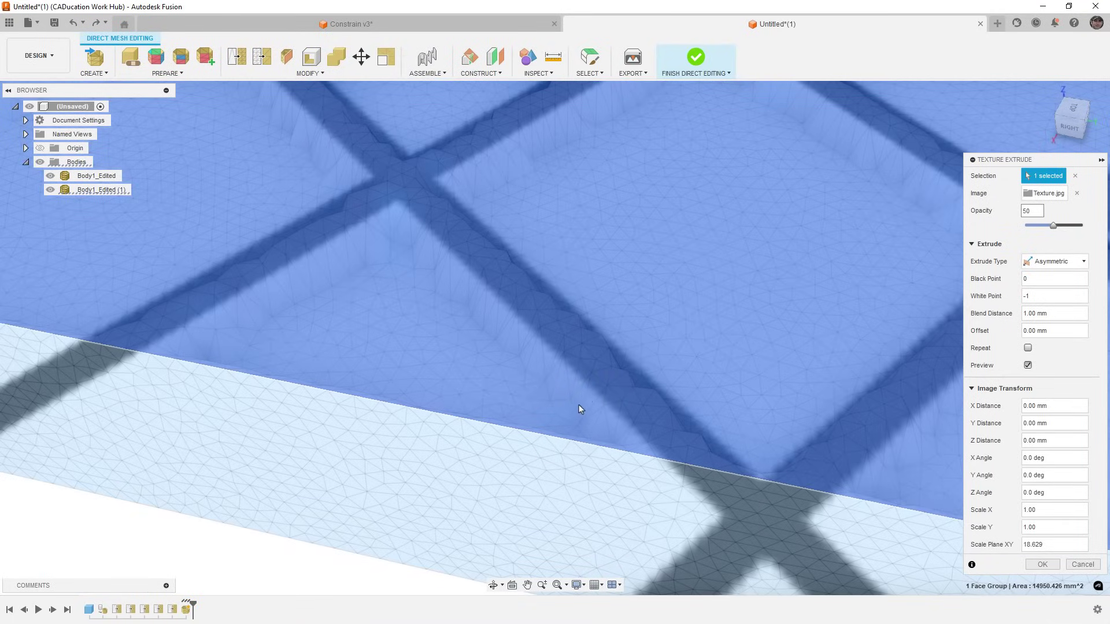
scroll(580, 408, down, 8)
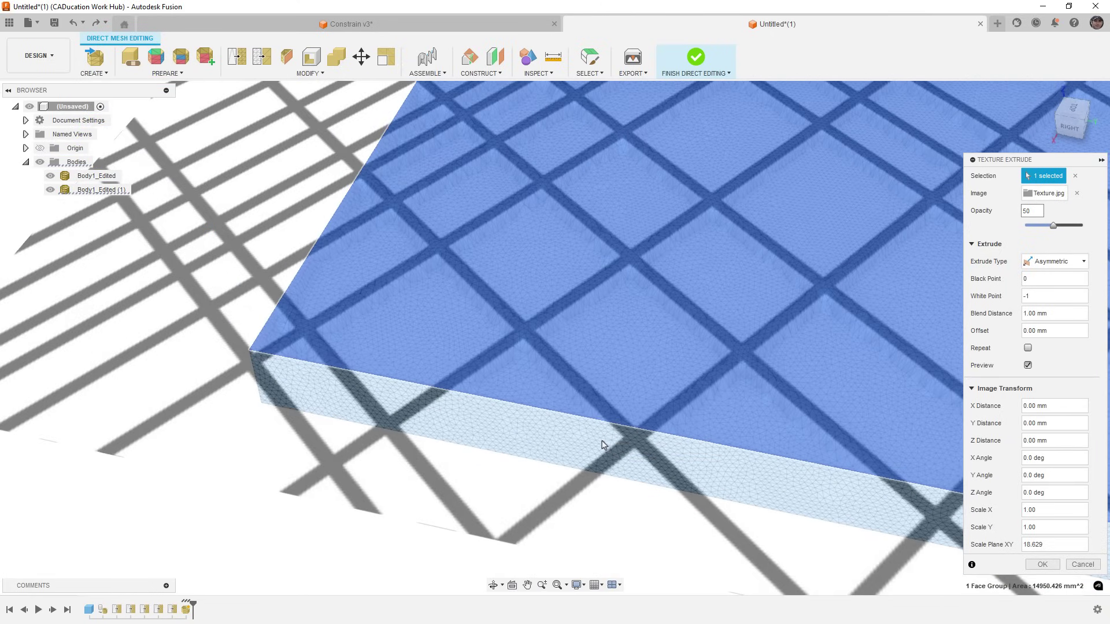
shift+middle_drag(604, 444, 647, 435)
scroll(655, 403, down, 3)
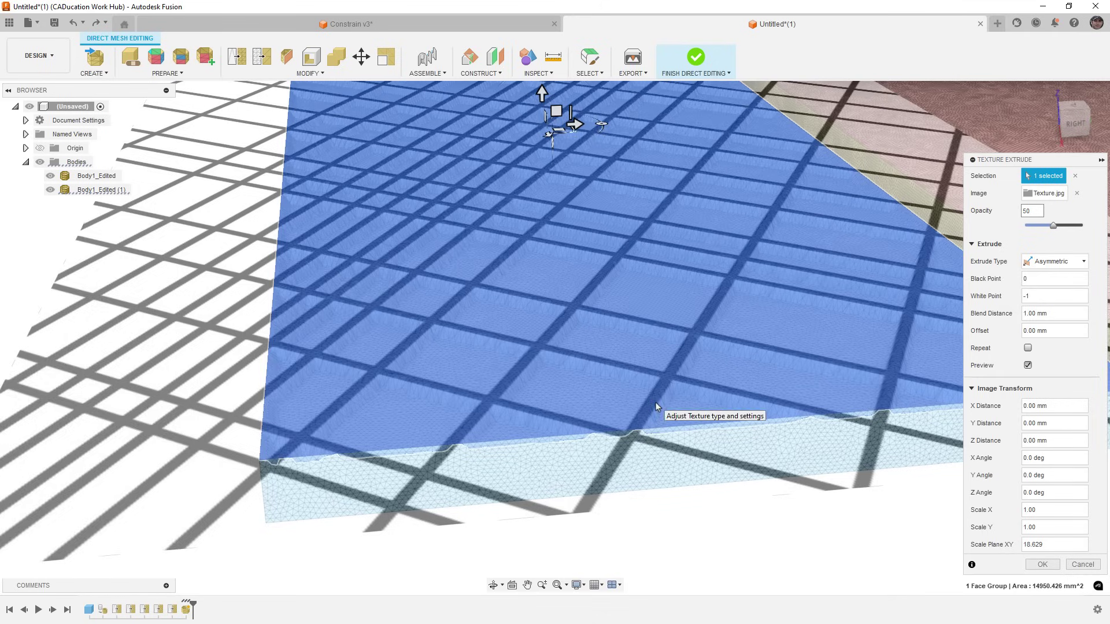
click(1042, 563)
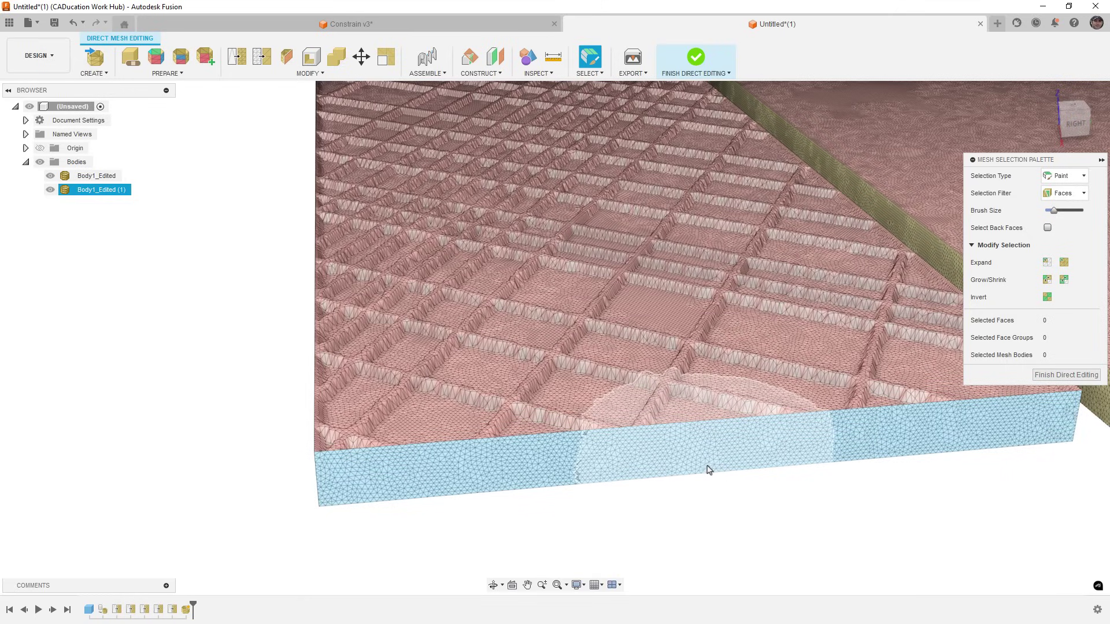
Step: Select the untextured upper plate's top face group and start a second Texture Extrude on it
mouse_move(709, 469)
shift+middle_down()
mouse_move(705, 446)
mouse_move(677, 456)
mouse_move(722, 462)
shift+middle_up()
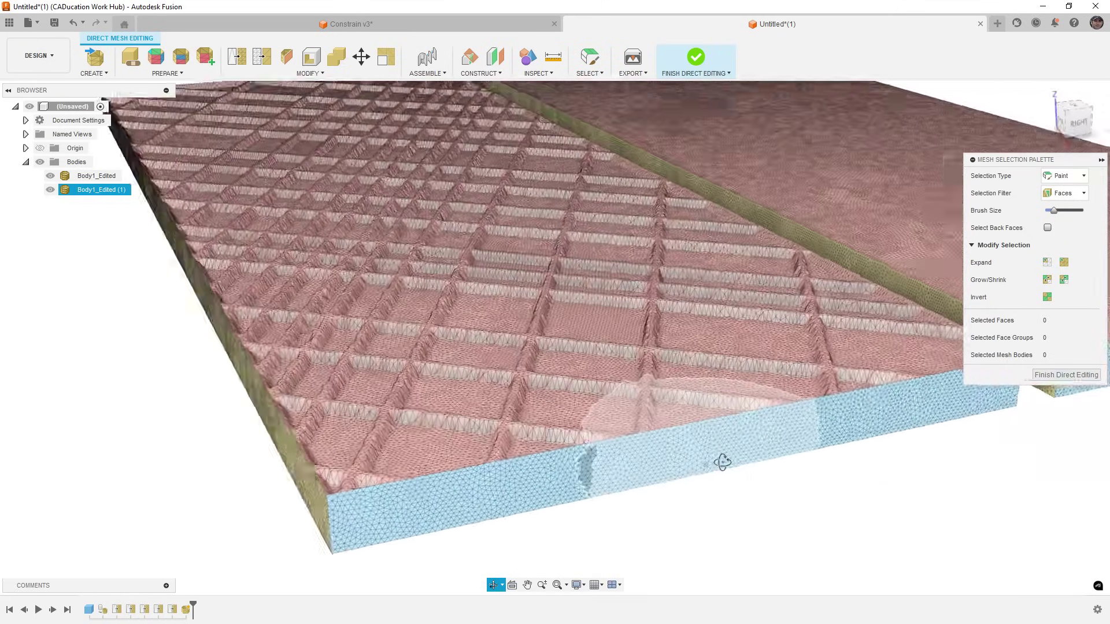
scroll(722, 462, down, 3)
middle_drag(728, 361, 524, 559)
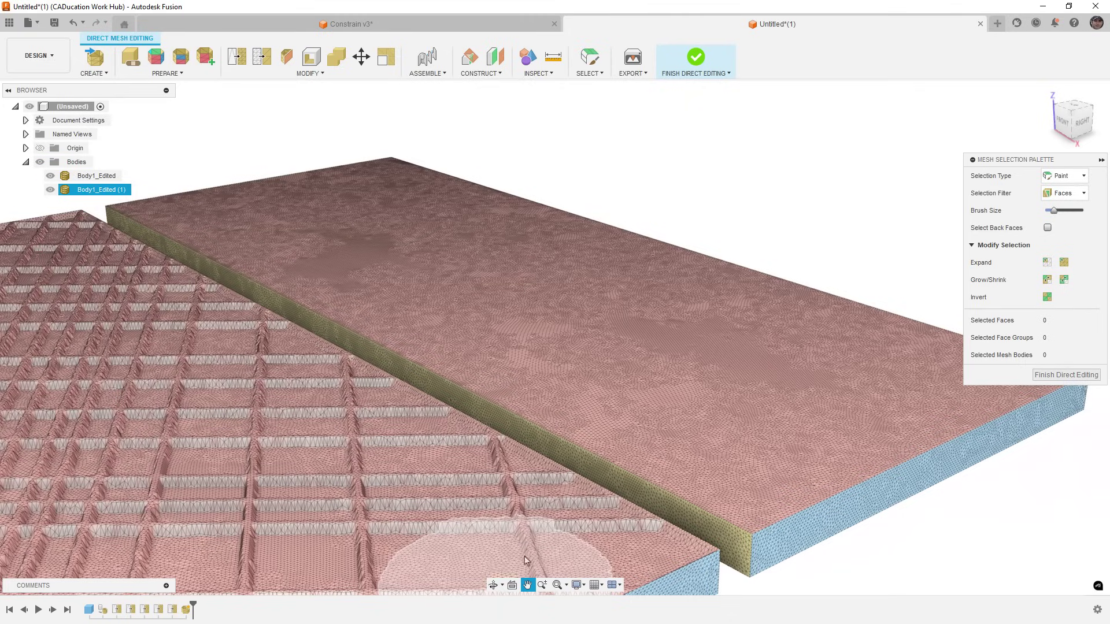
click(1063, 193)
click(1062, 215)
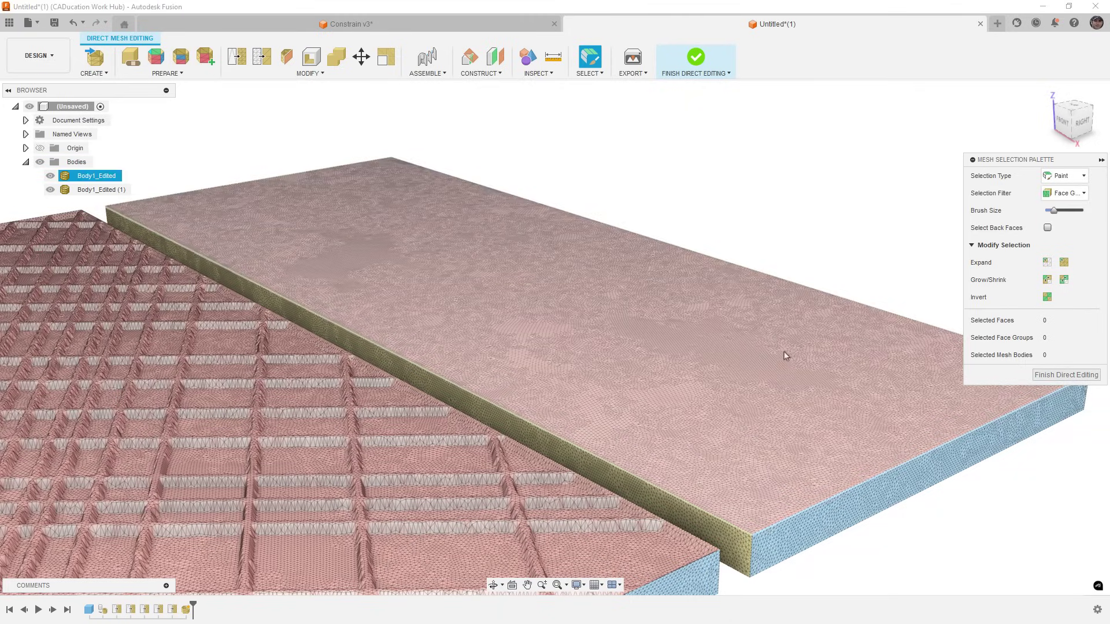
click(652, 248)
click(309, 73)
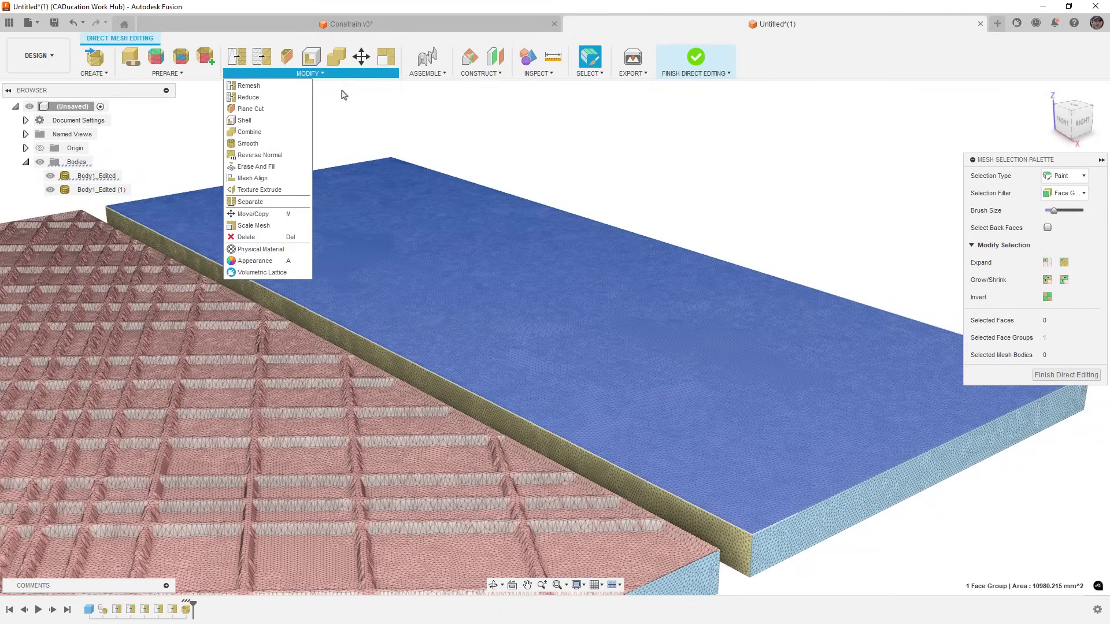
click(260, 189)
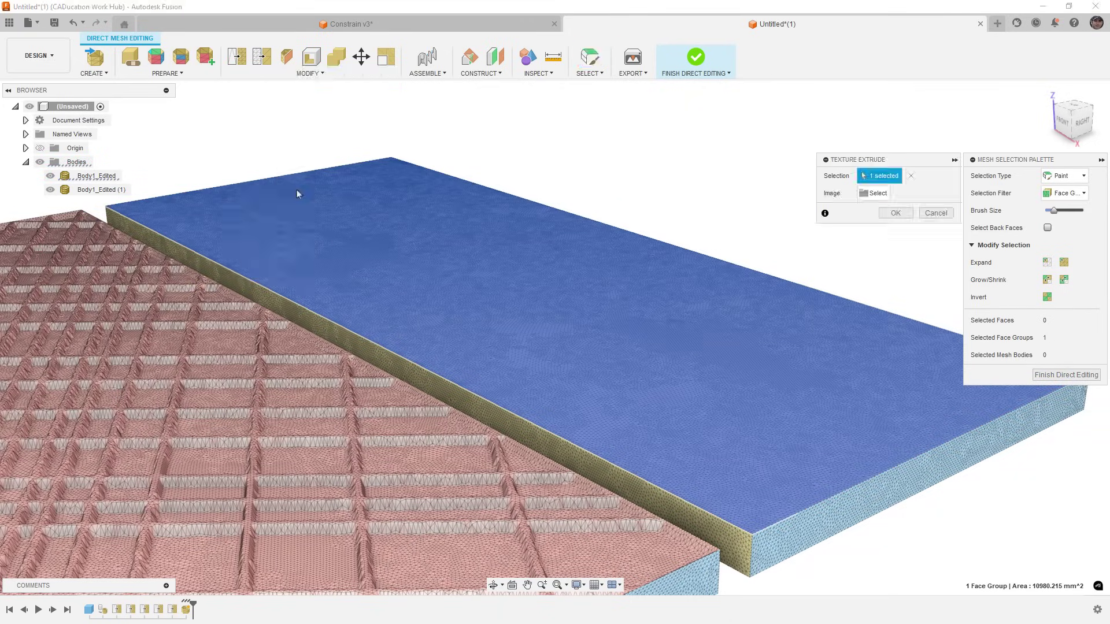
Step: Load TopoMap2 from the computer as the texture image
click(869, 195)
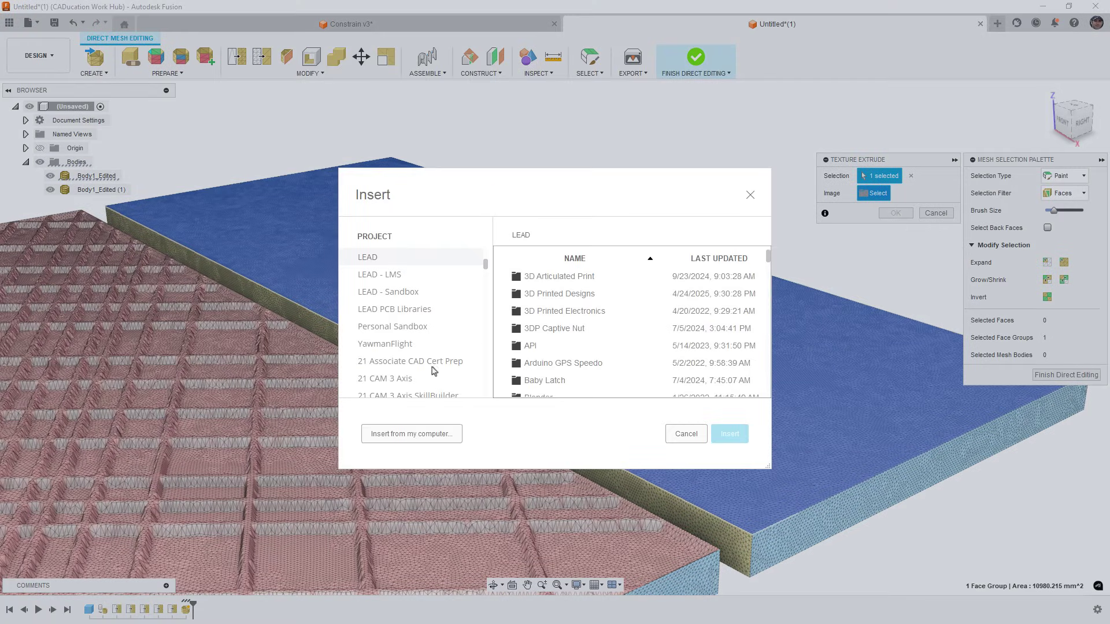
click(414, 430)
scroll(151, 232, down, 3)
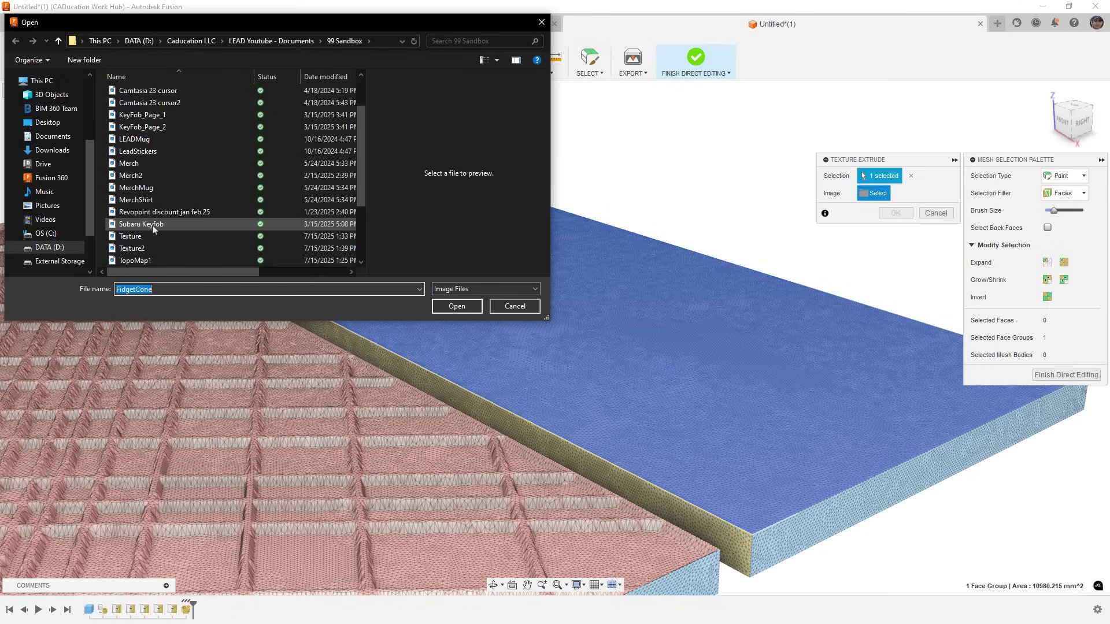
click(148, 212)
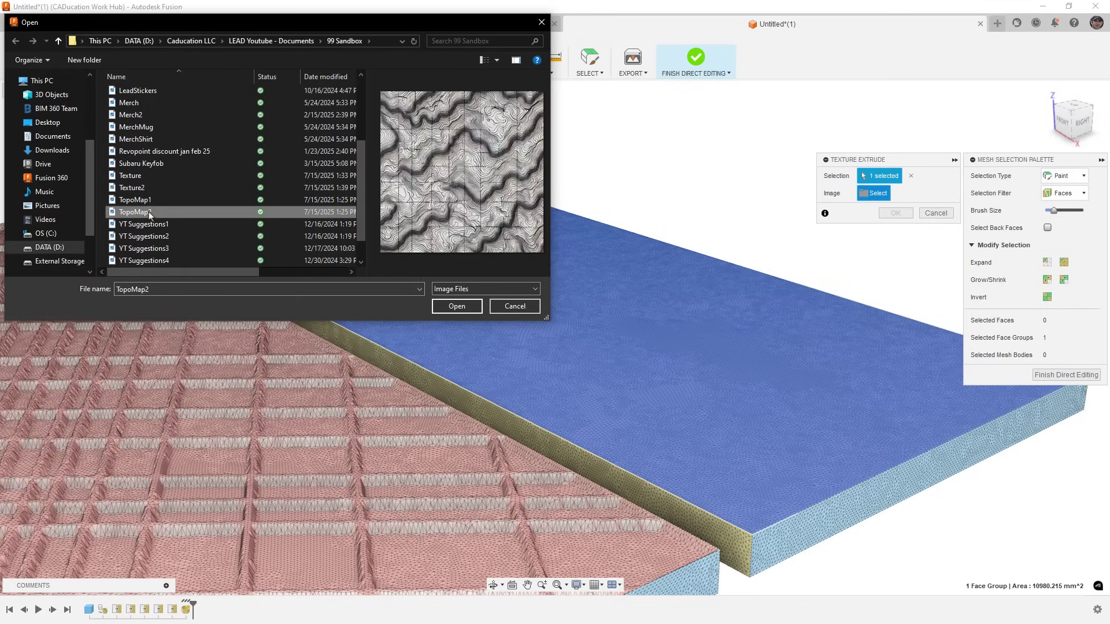
click(456, 306)
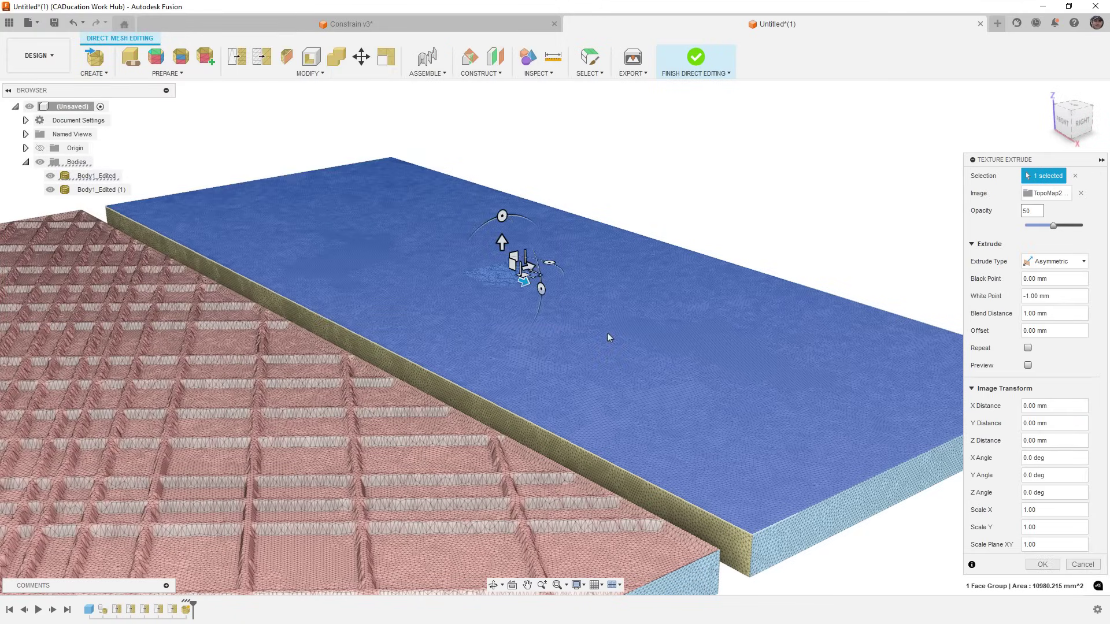
Step: Scale the topo texture plane to 13.648 to cover the plate and inspect the relief preview
drag(539, 279, 546, 289)
shift+middle_drag(546, 289, 594, 319)
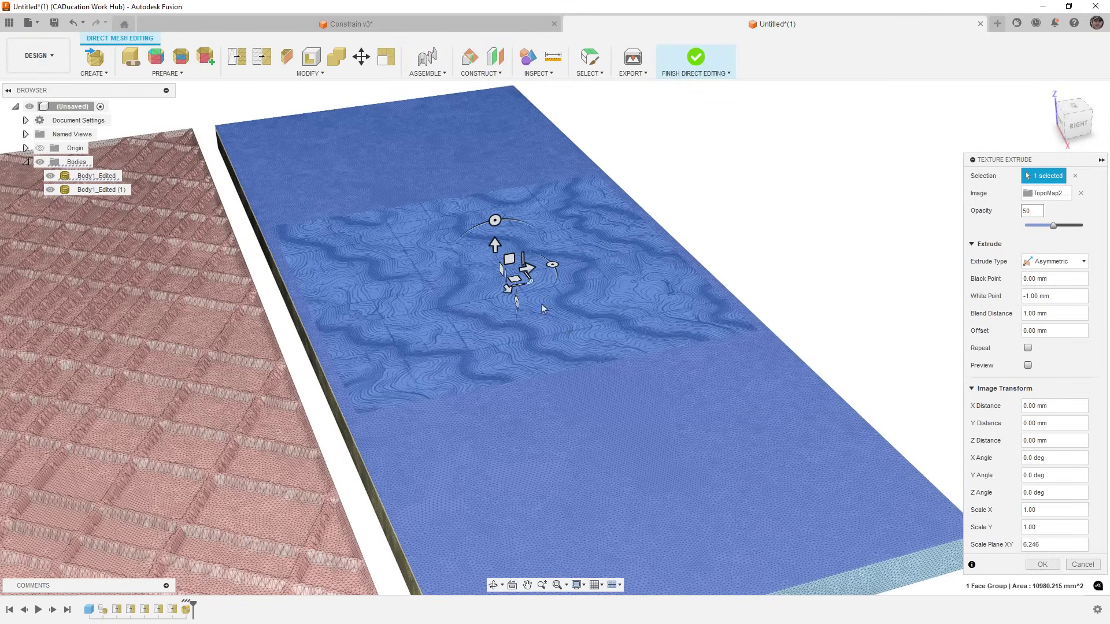
drag(531, 286, 551, 263)
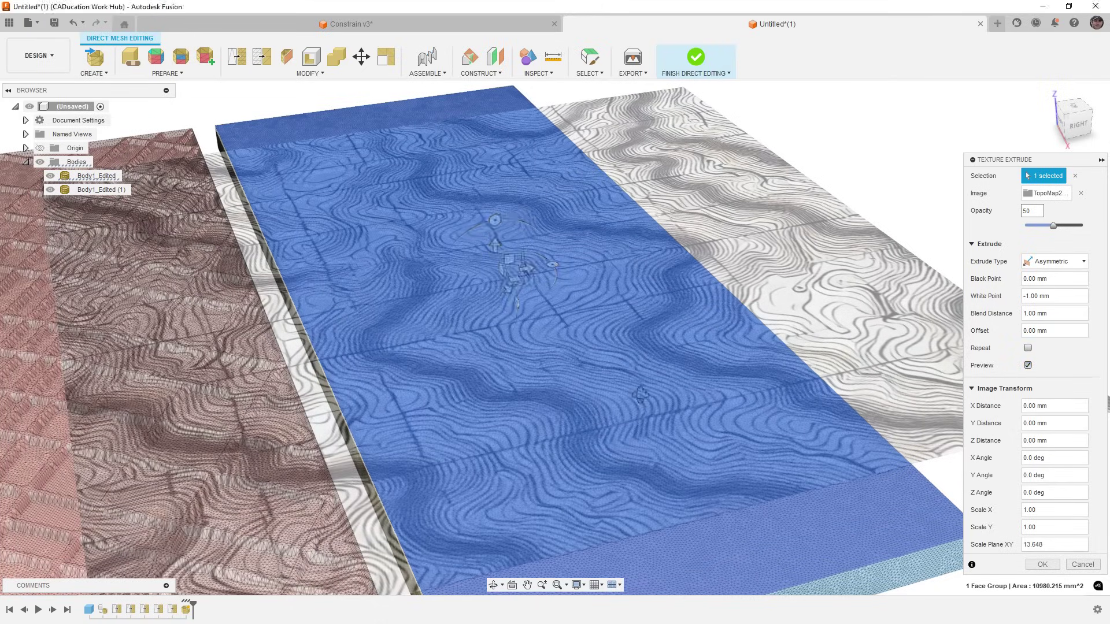
shift+middle_drag(578, 347, 633, 424)
scroll(632, 423, up, 2)
scroll(633, 420, up, 4)
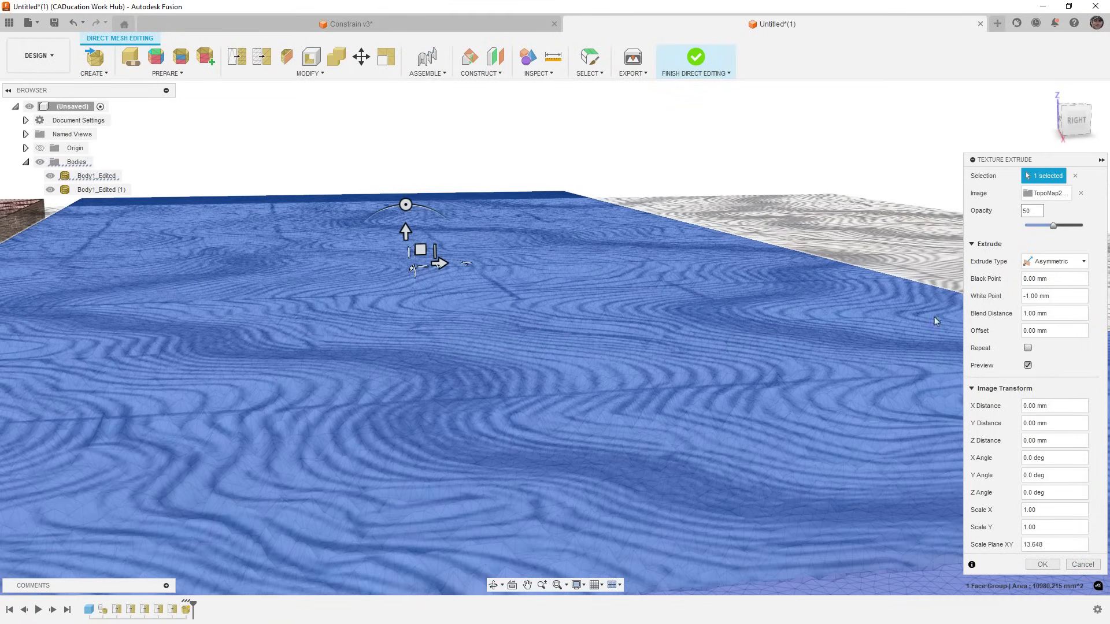
Step: Enter Black Point 1 and Blend Distance 0, then commit the TopoMap2 Texture Extrude
click(1053, 279)
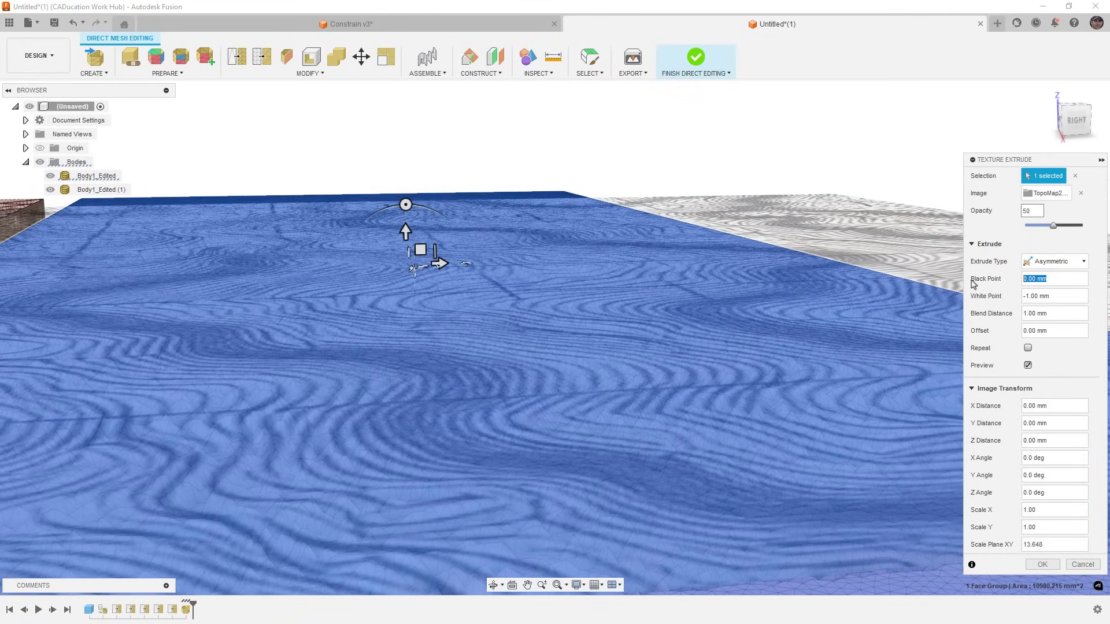
text(1)
click(1056, 298)
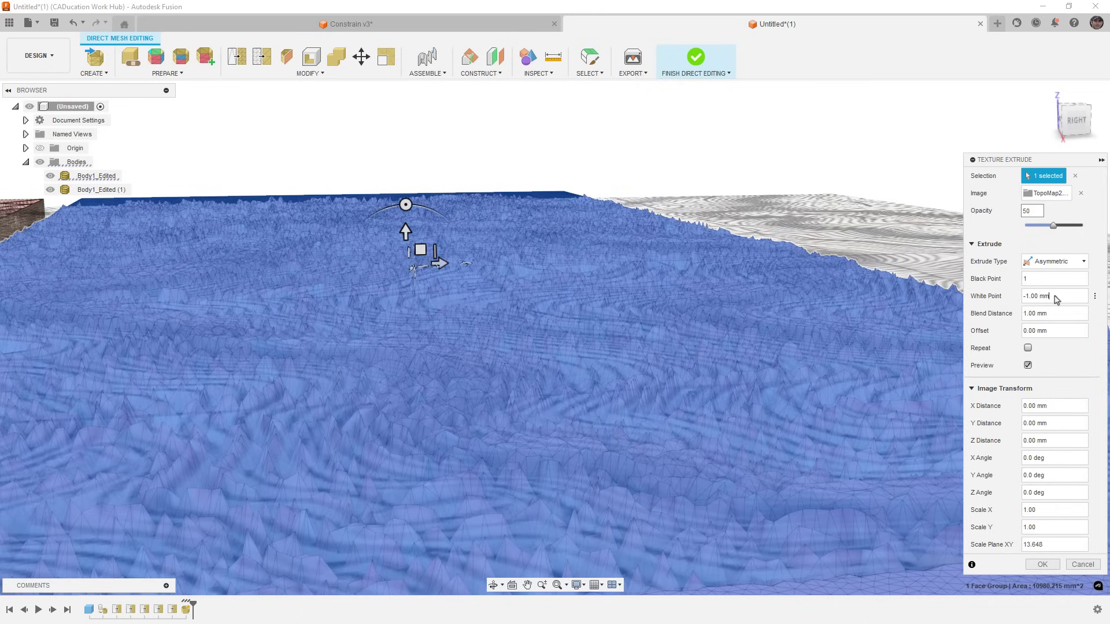
shift+middle_drag(489, 240, 635, 321)
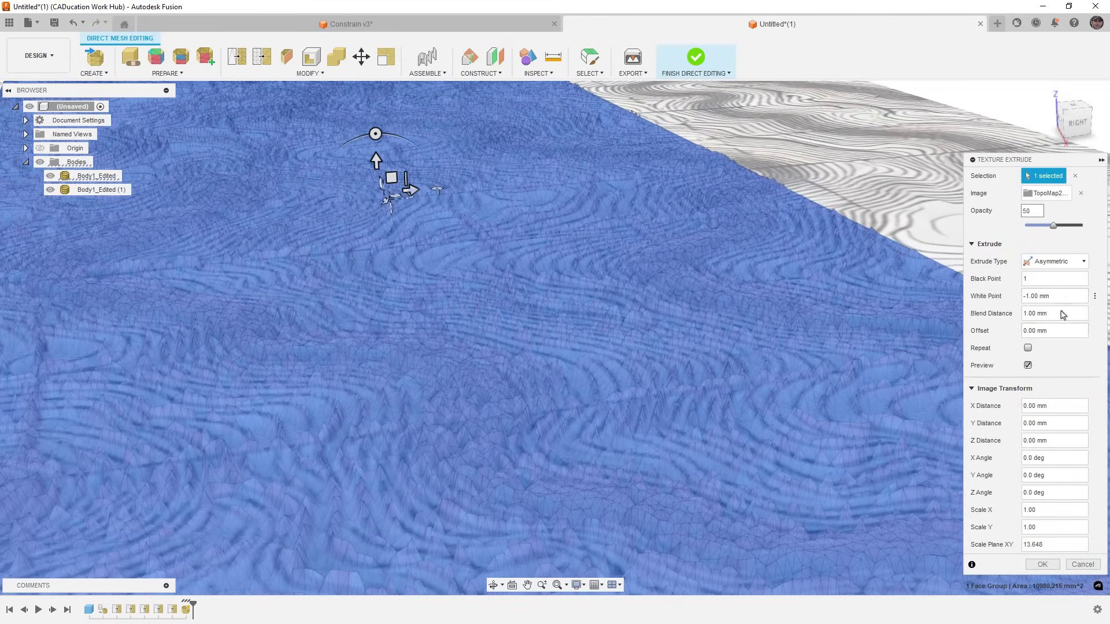
click(1037, 315)
text(0)
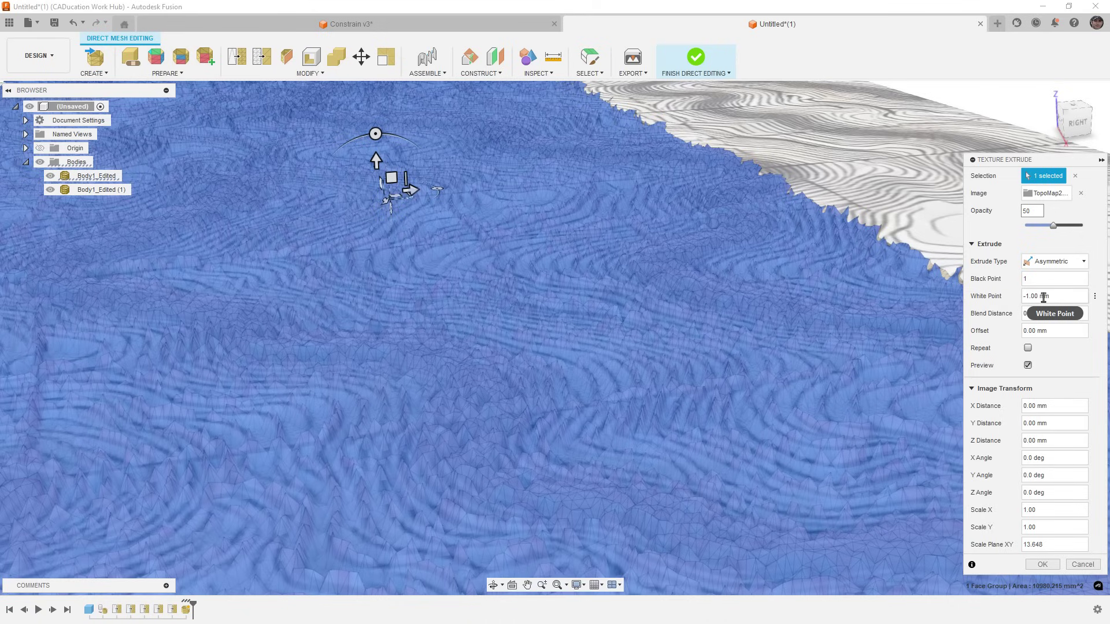
click(1042, 564)
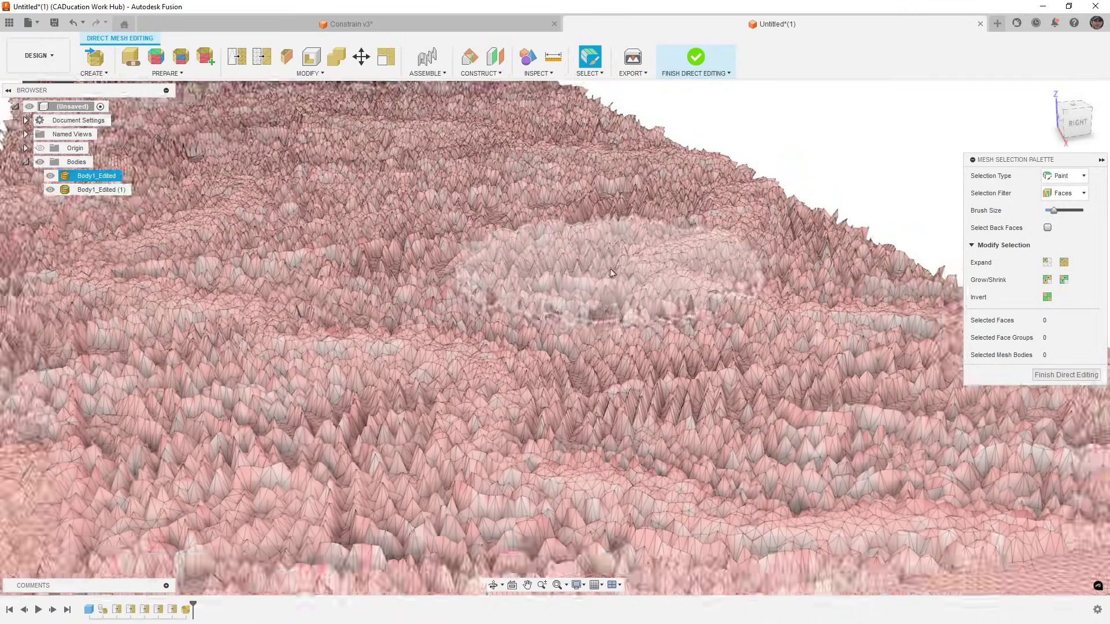
shift+middle_drag(612, 273, 629, 329)
Step: From a top-down view, select the right plate's top face as a Face Group
scroll(628, 329, down, 10)
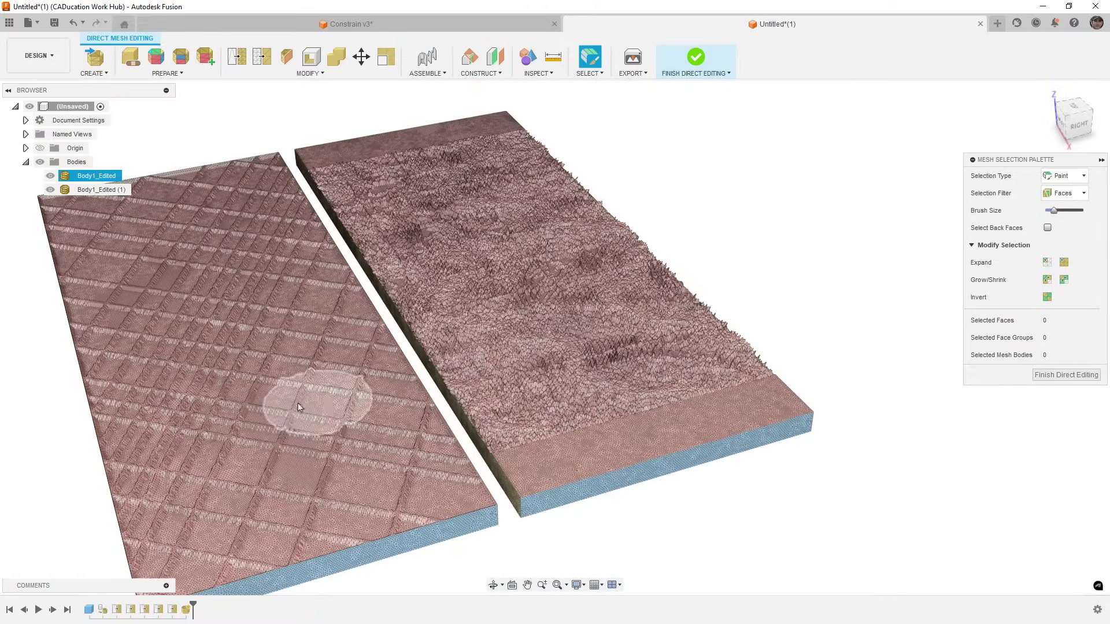
shift+middle_drag(299, 407, 460, 399)
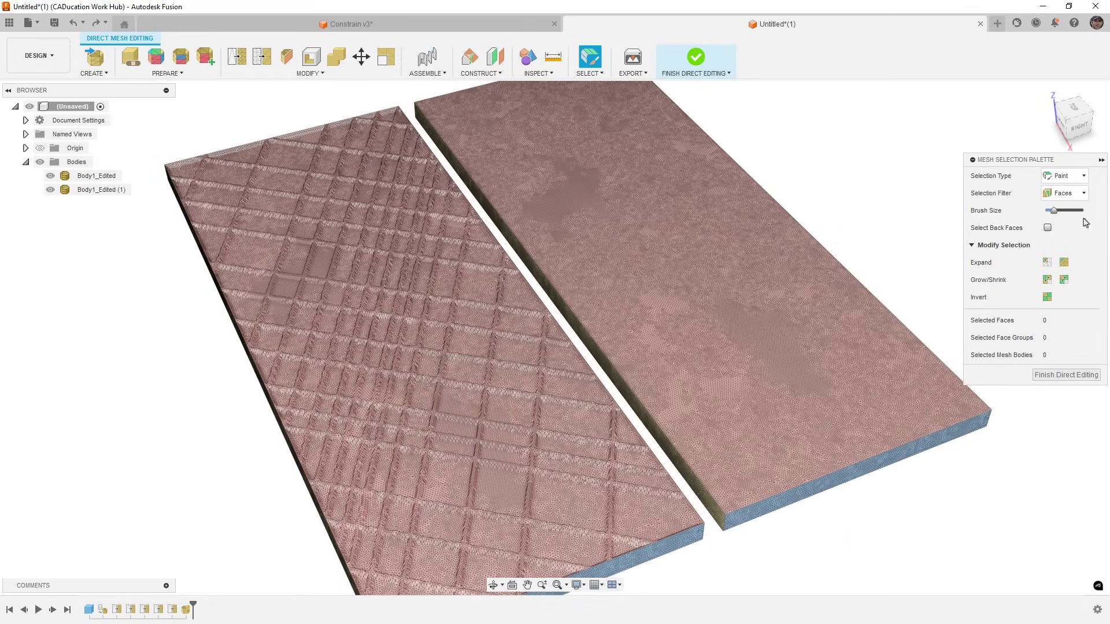
click(1066, 193)
click(1066, 222)
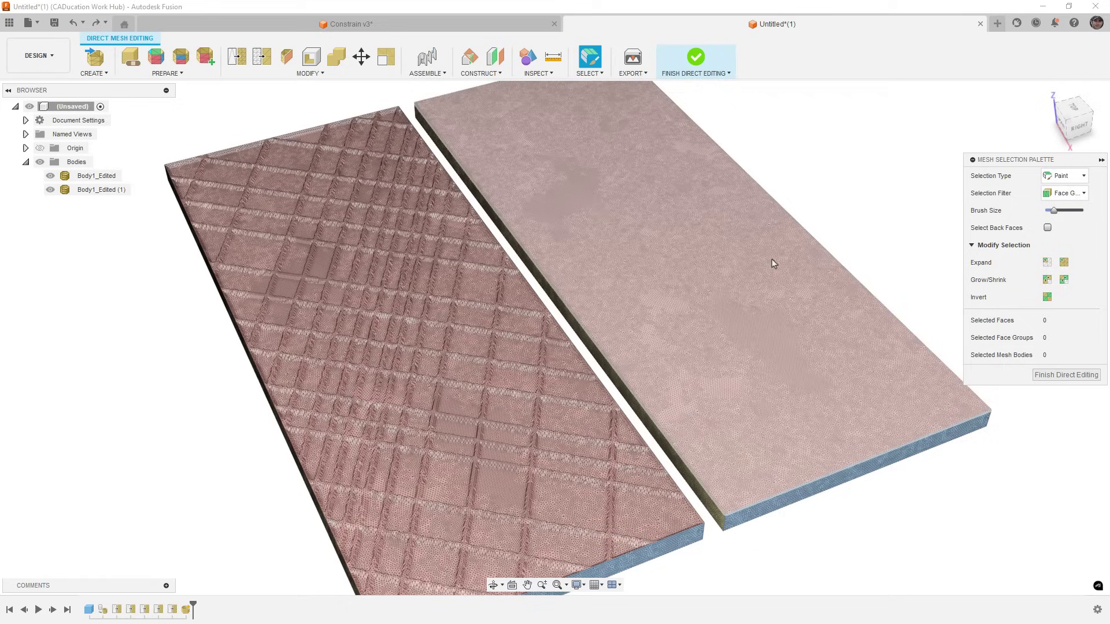
click(745, 264)
Step: Start a Texture Extrude on that face using the Texture2 image
click(376, 74)
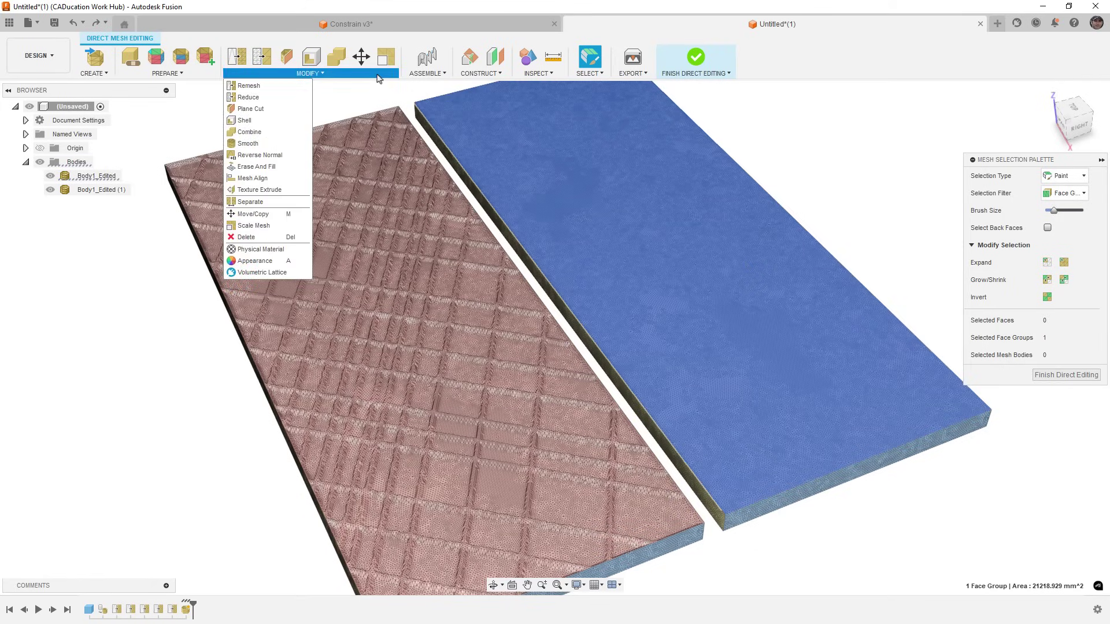
click(277, 192)
click(874, 194)
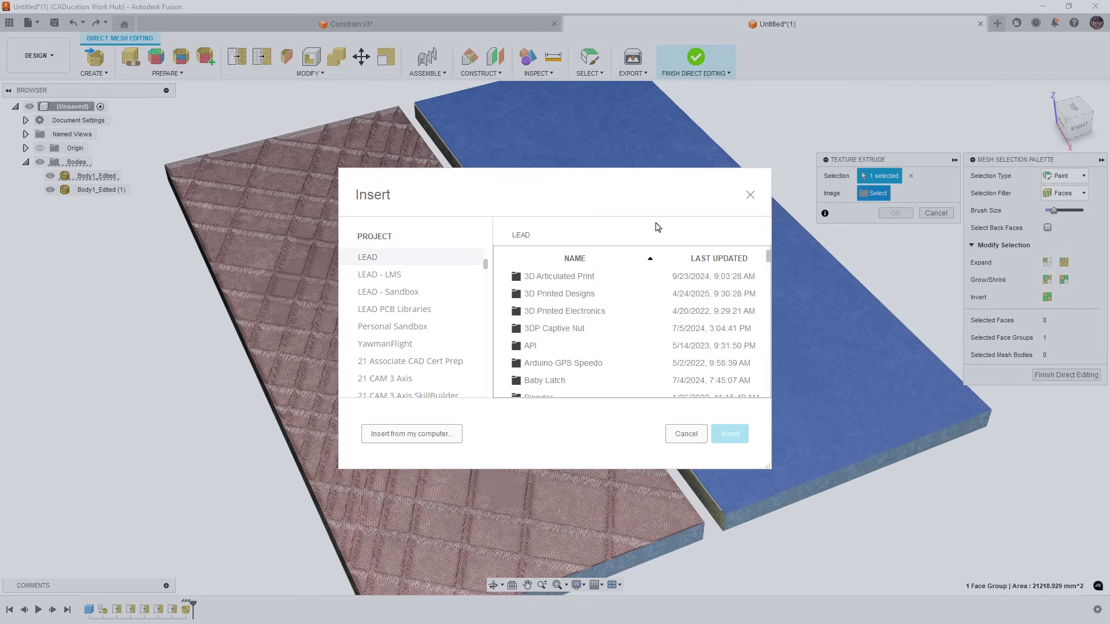
click(437, 439)
scroll(202, 205, down, 4)
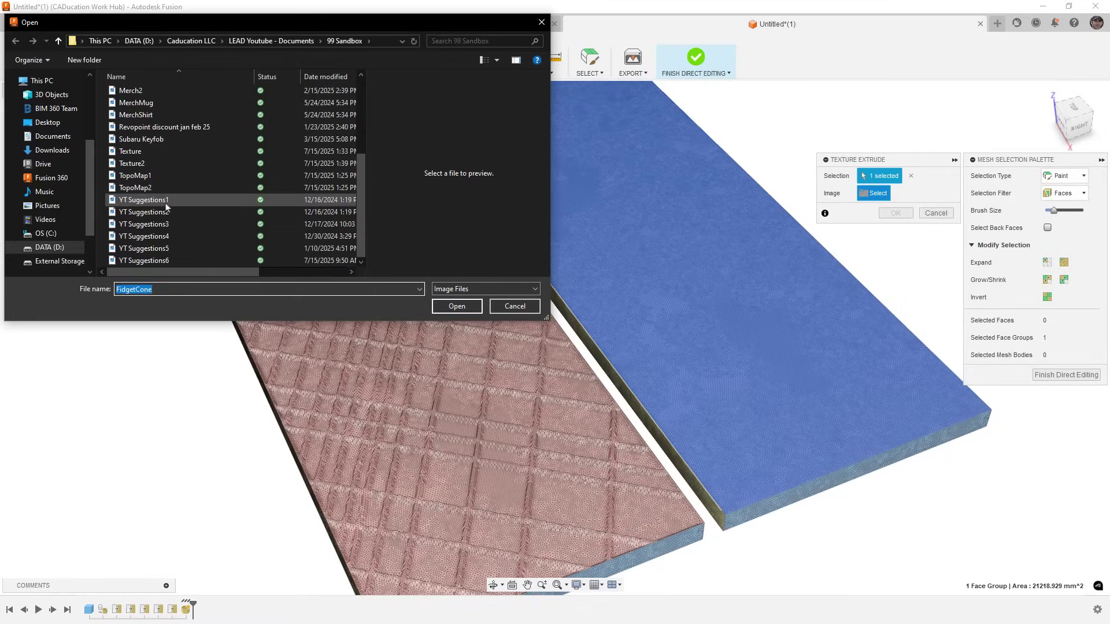
click(167, 164)
click(465, 311)
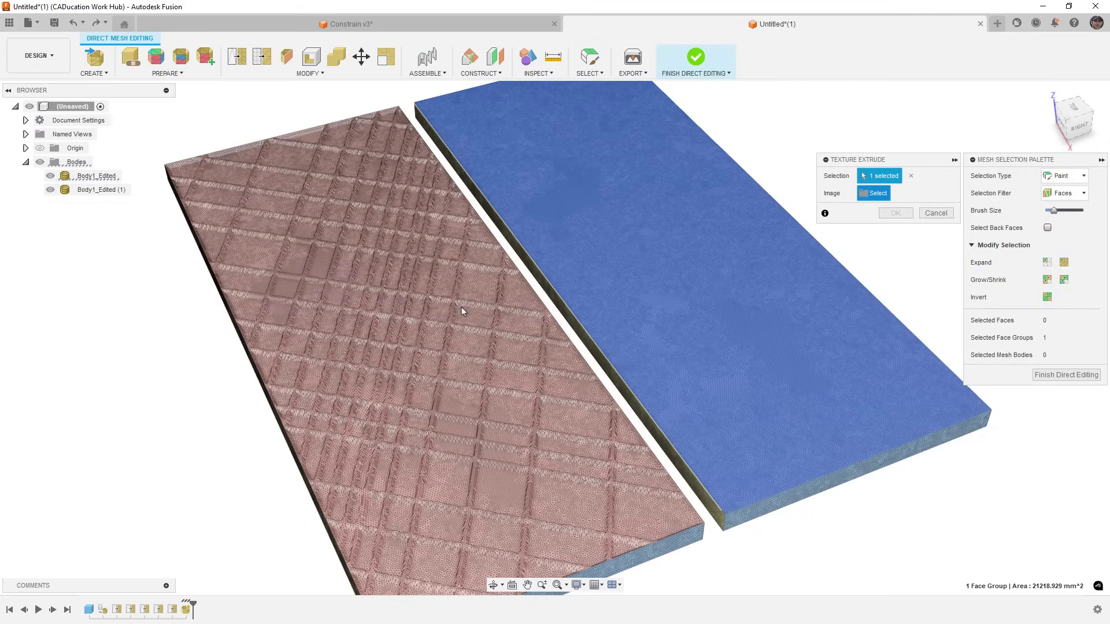
Step: Enlarge the circle pattern across the whole plate and turn on Preview
drag(699, 239, 1027, 412)
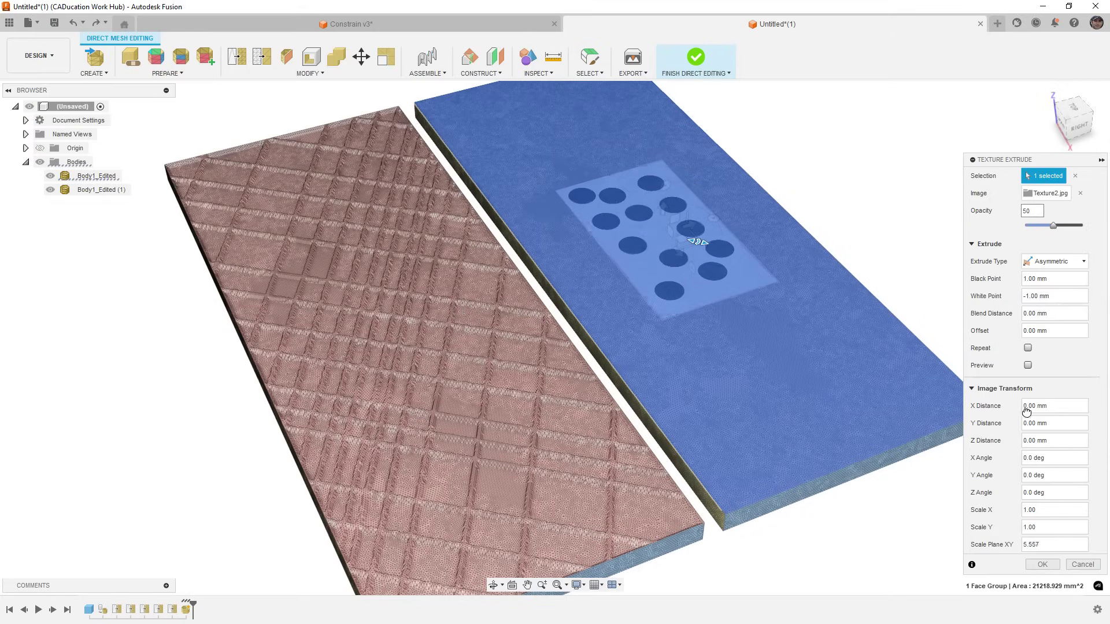
drag(703, 247, 741, 266)
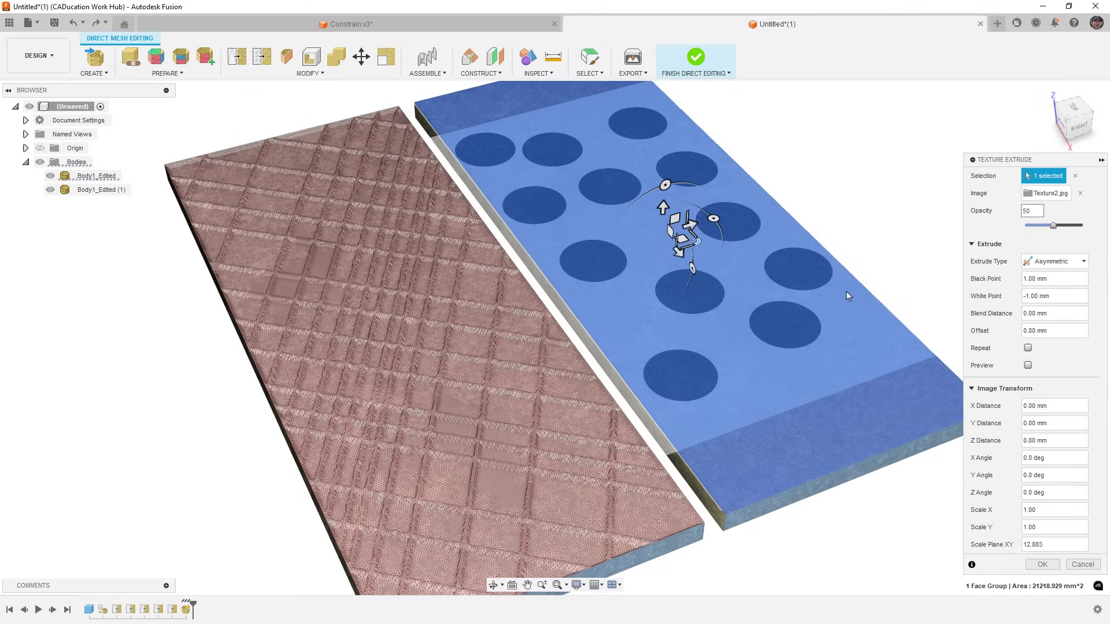
click(1027, 366)
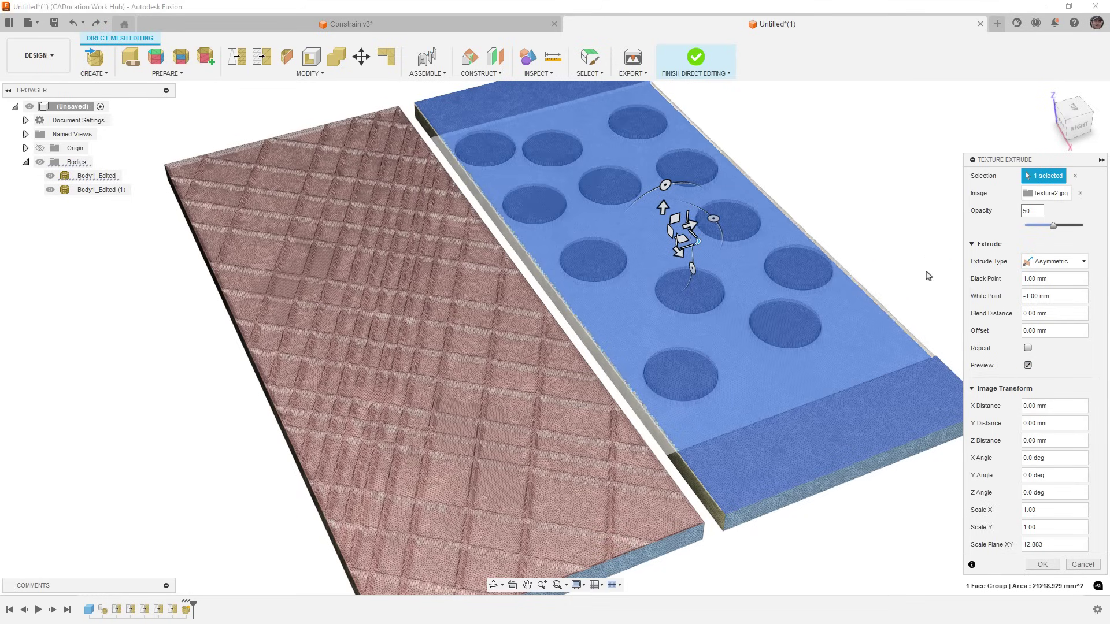
shift+middle_drag(856, 362, 783, 321)
scroll(782, 323, up, 6)
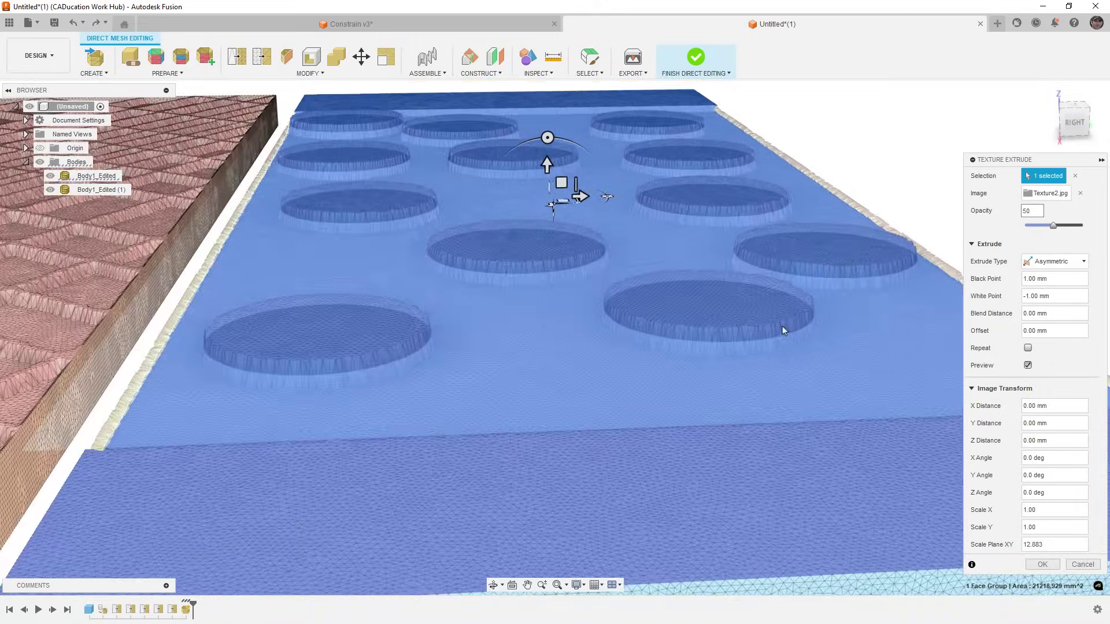
Step: Set Blend Distance to 5, apply the circle texture, and view the plates isometrically
click(1059, 313)
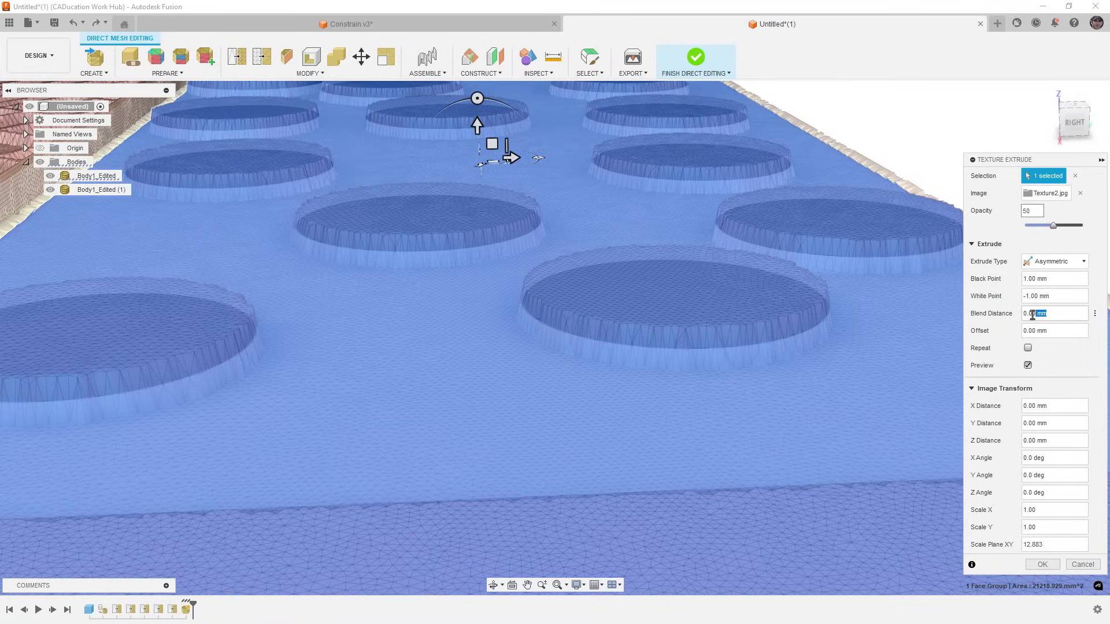
text(5)
click(1042, 565)
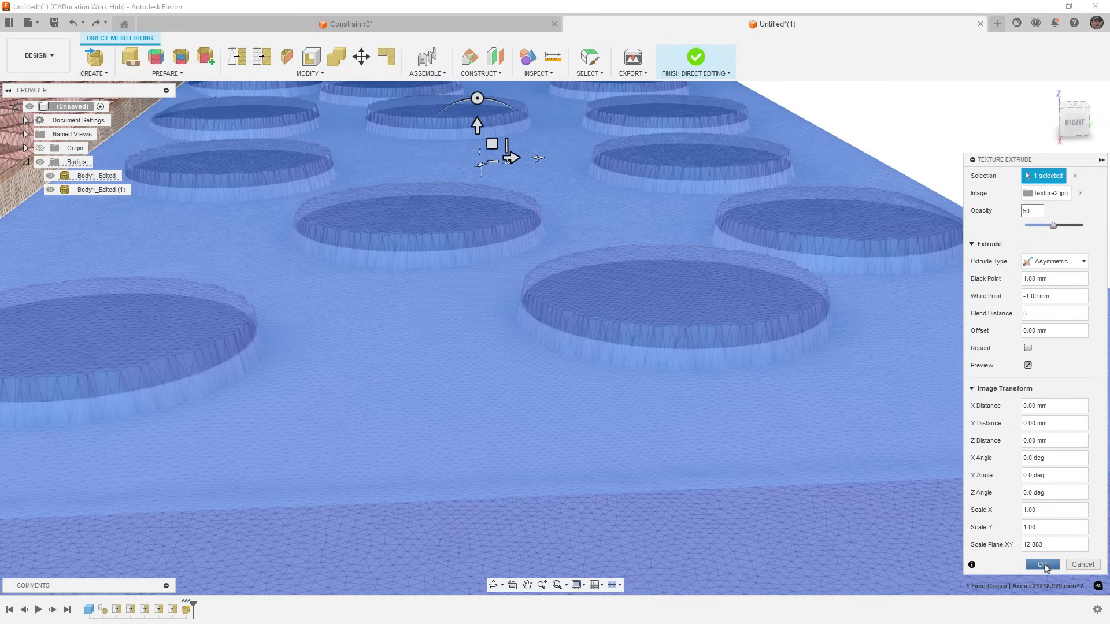
click(1044, 565)
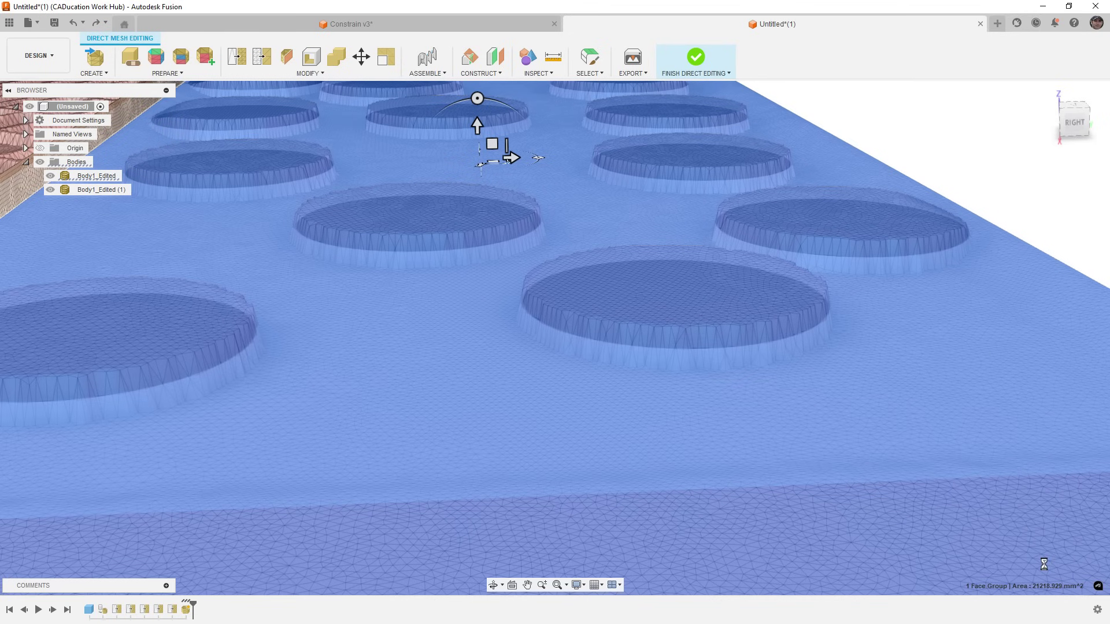
scroll(561, 341, down, 6)
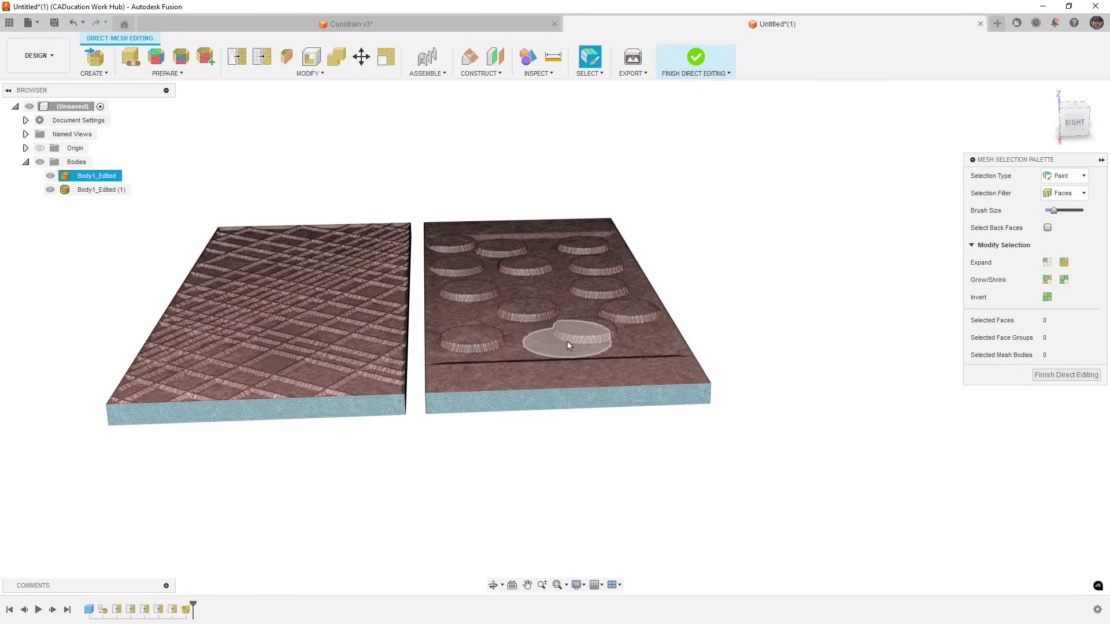
shift+middle_drag(567, 345, 591, 396)
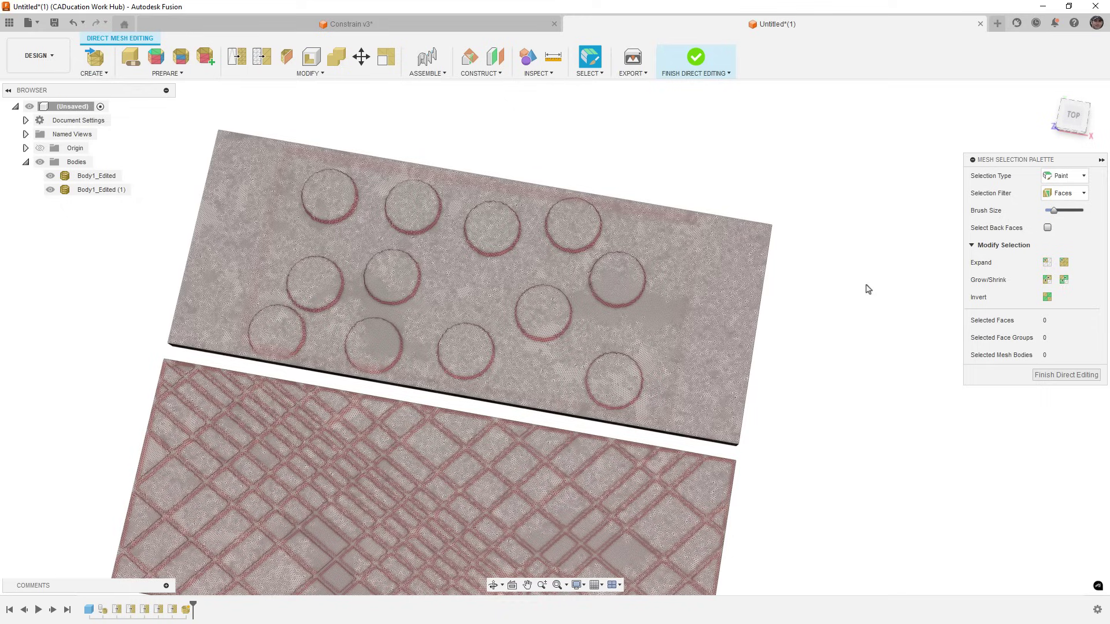
shift+middle_drag(719, 359, 682, 300)
scroll(642, 443, up, 5)
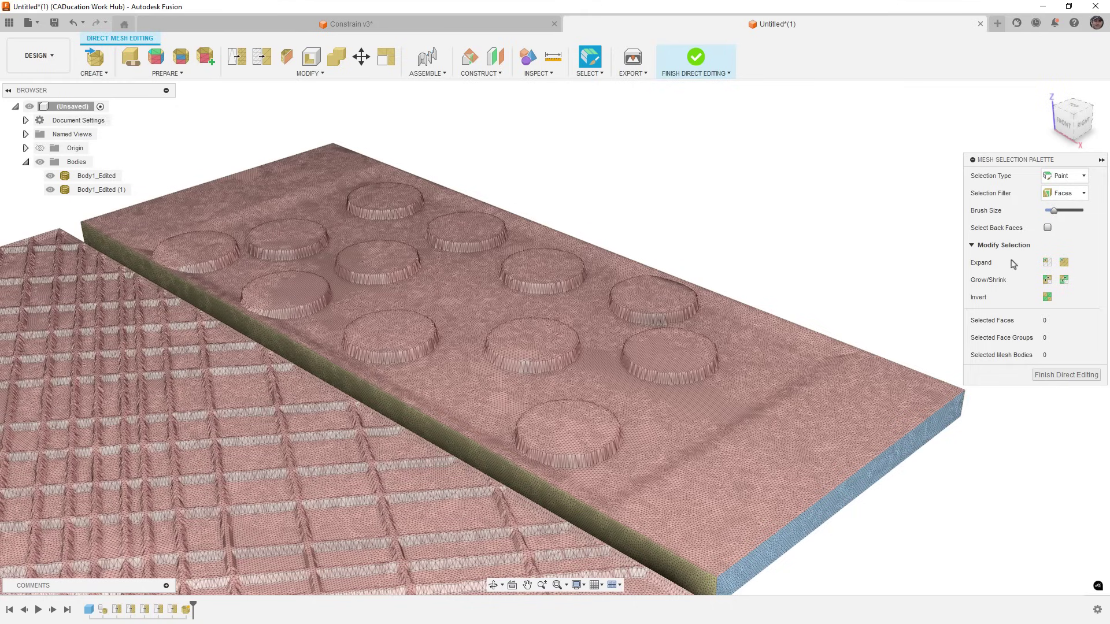
Step: In a new design, create a solid box 50 mm tall
click(997, 23)
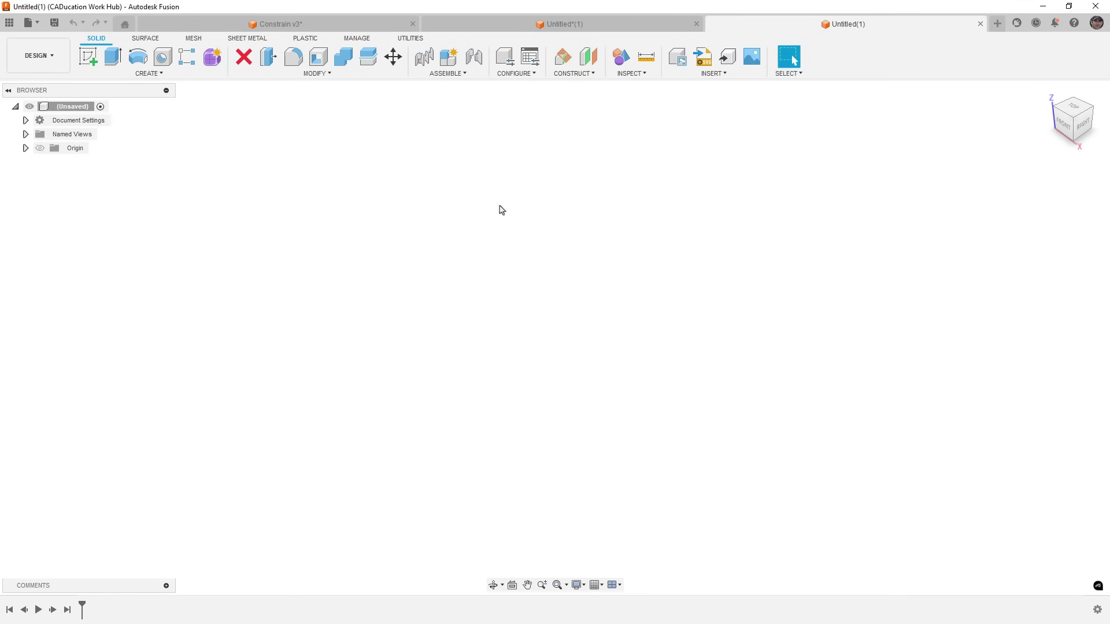
click(163, 74)
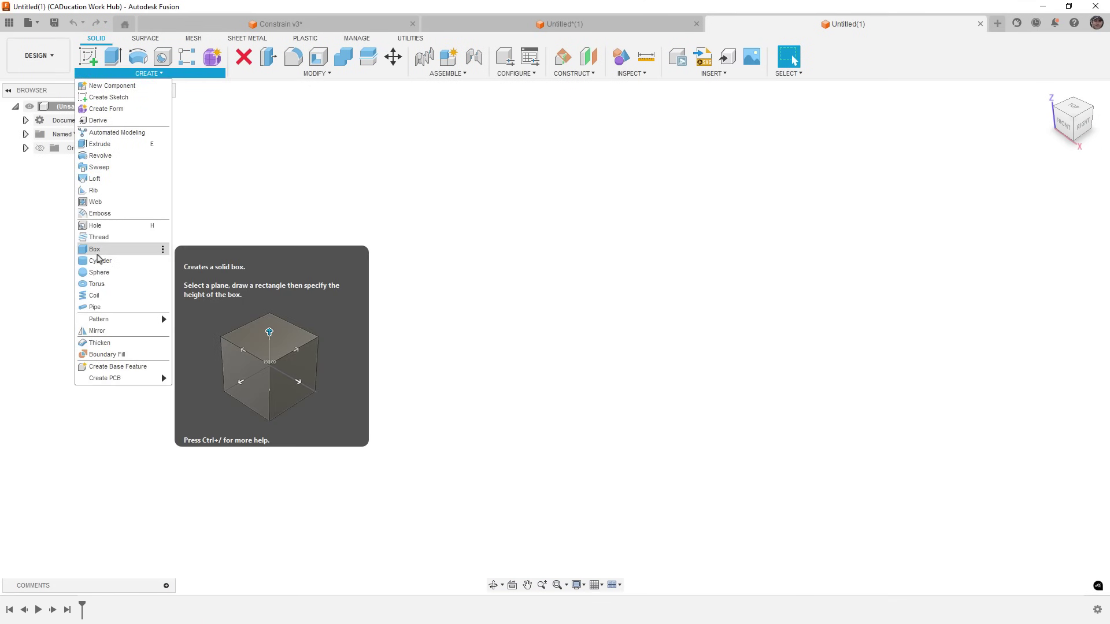
click(97, 254)
click(624, 341)
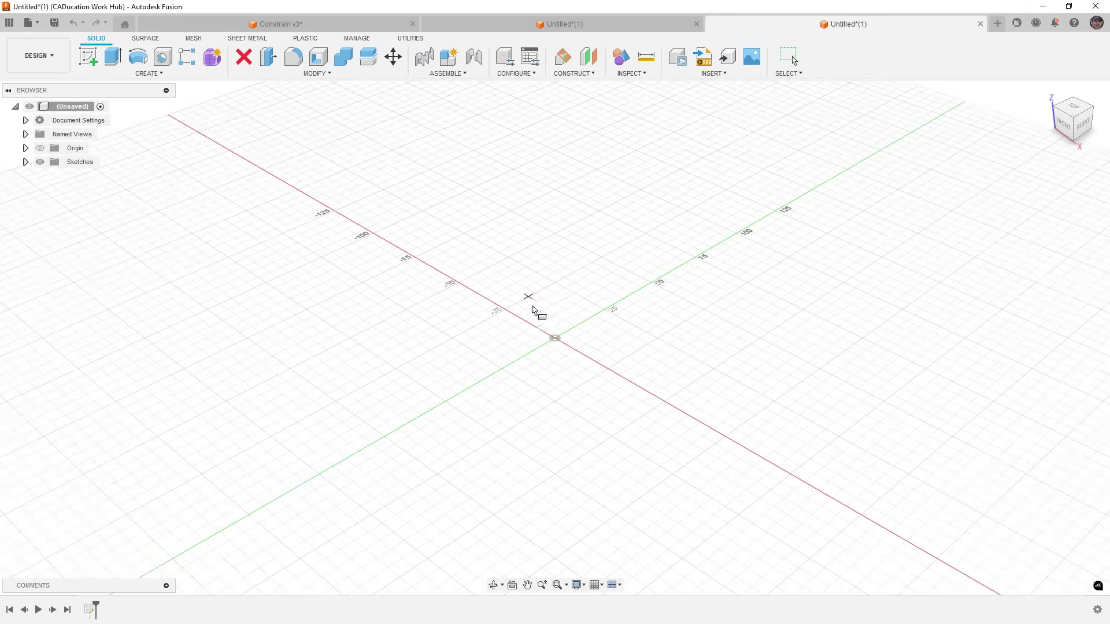
click(533, 310)
click(646, 456)
drag(585, 352, 583, 233)
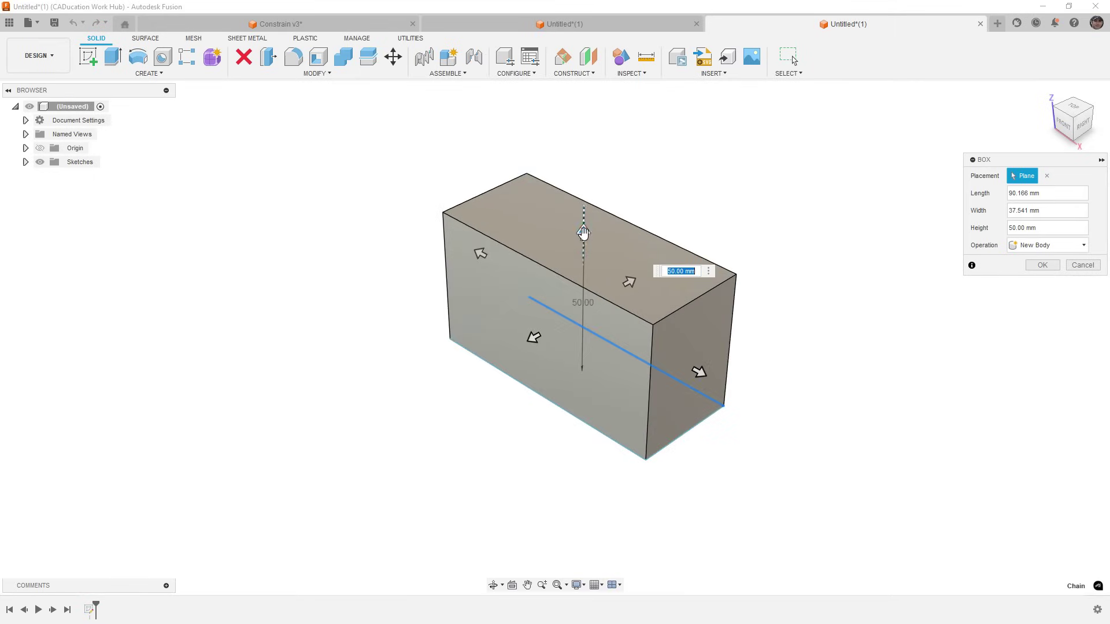
click(1041, 266)
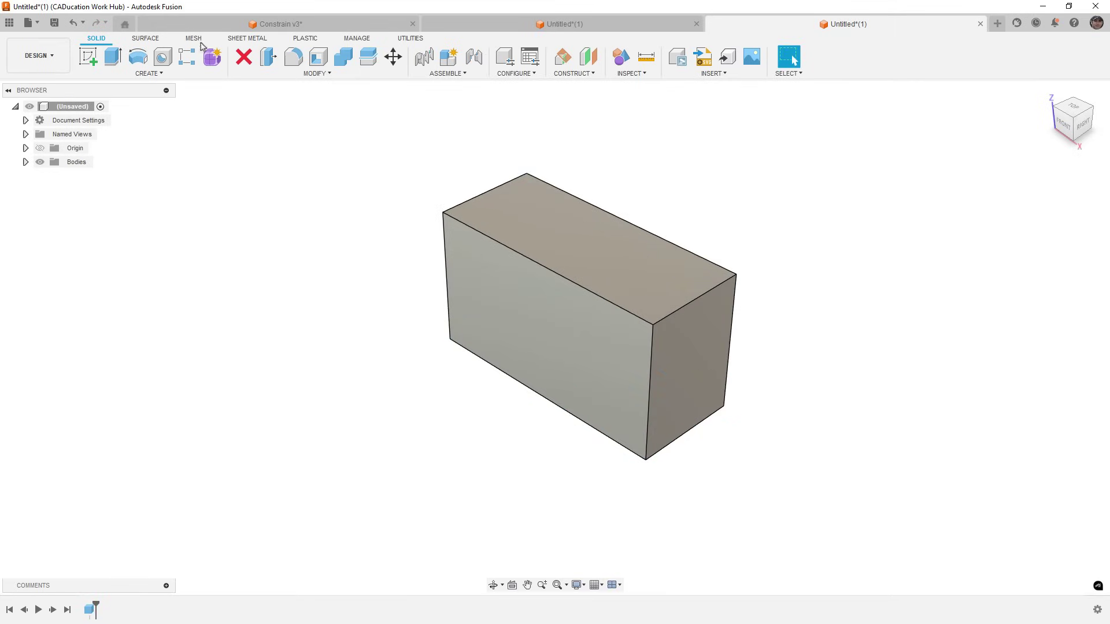
Step: Tessellate the box body into a mesh with coloured face groups
click(191, 38)
click(112, 56)
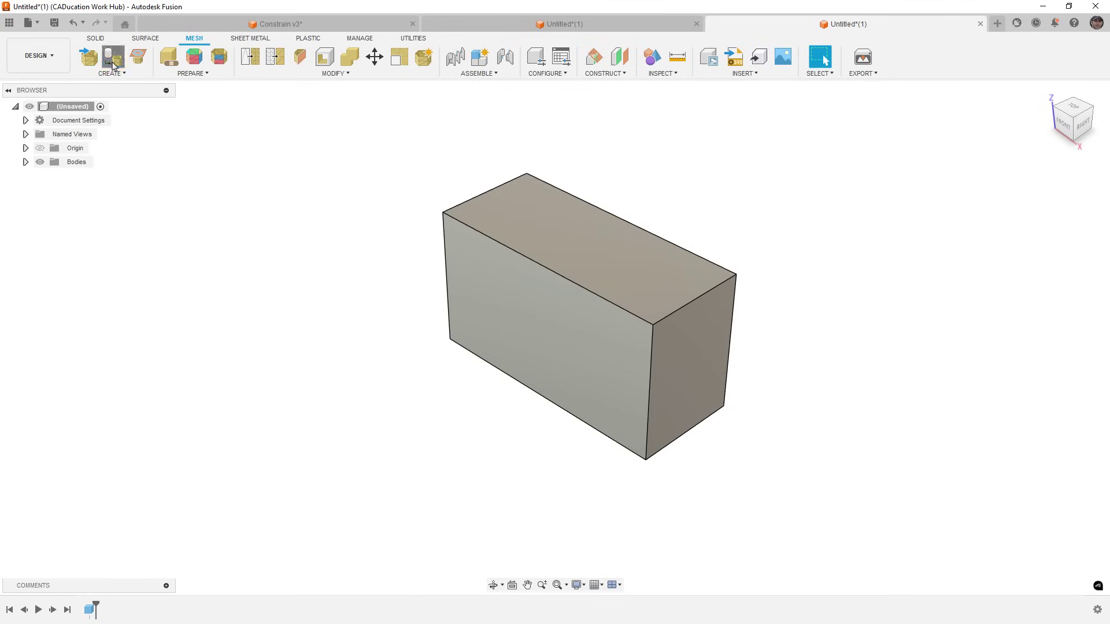
click(536, 290)
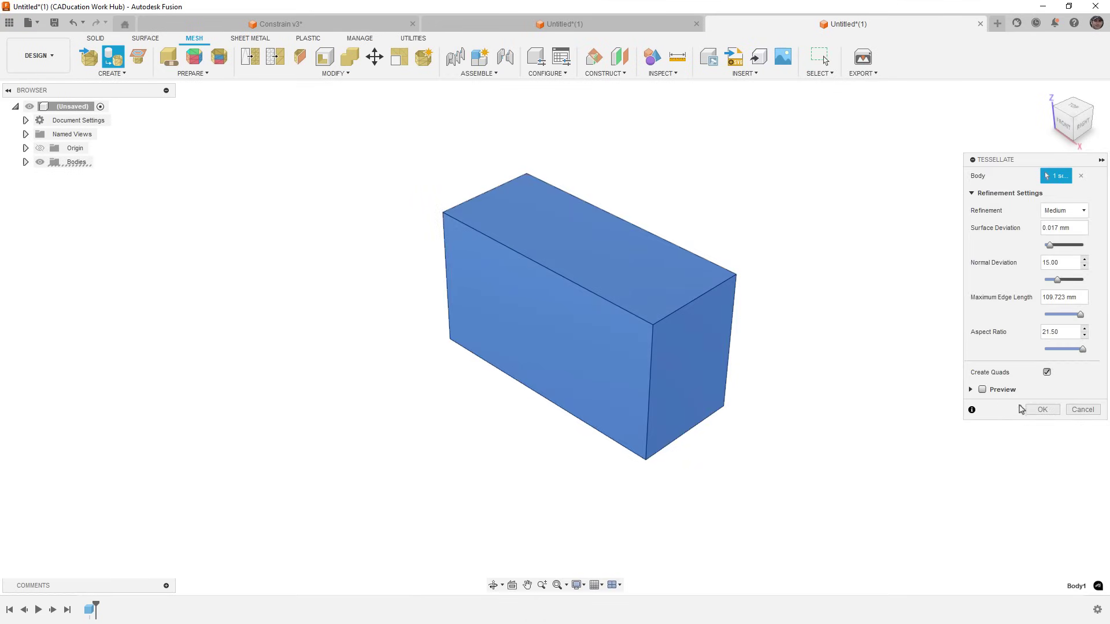
click(1023, 409)
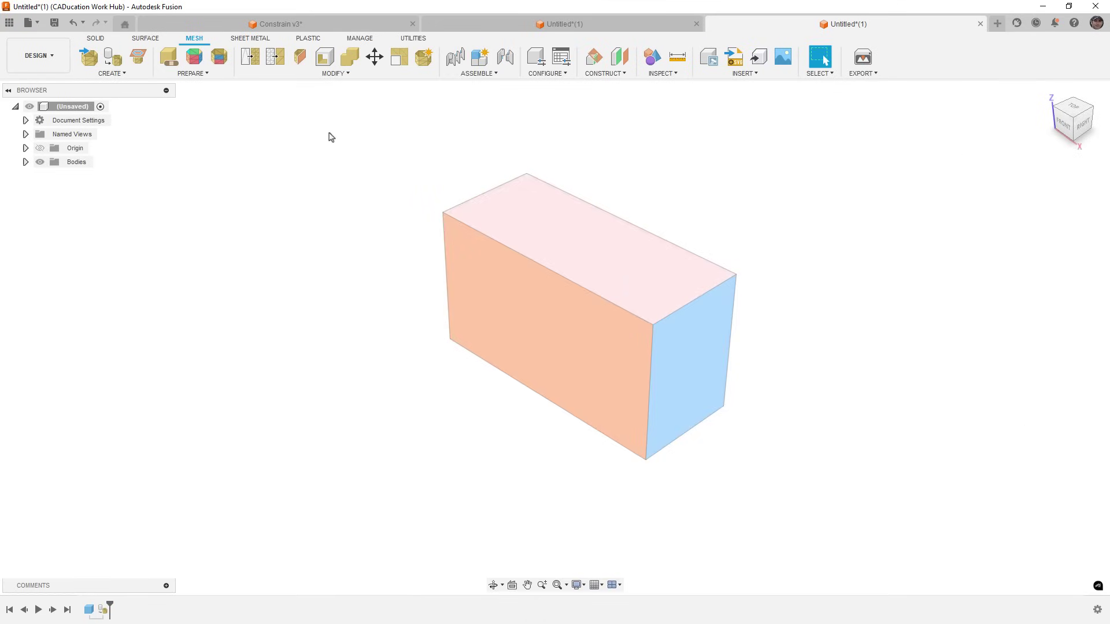
Step: Remesh all six face groups of the box
click(250, 56)
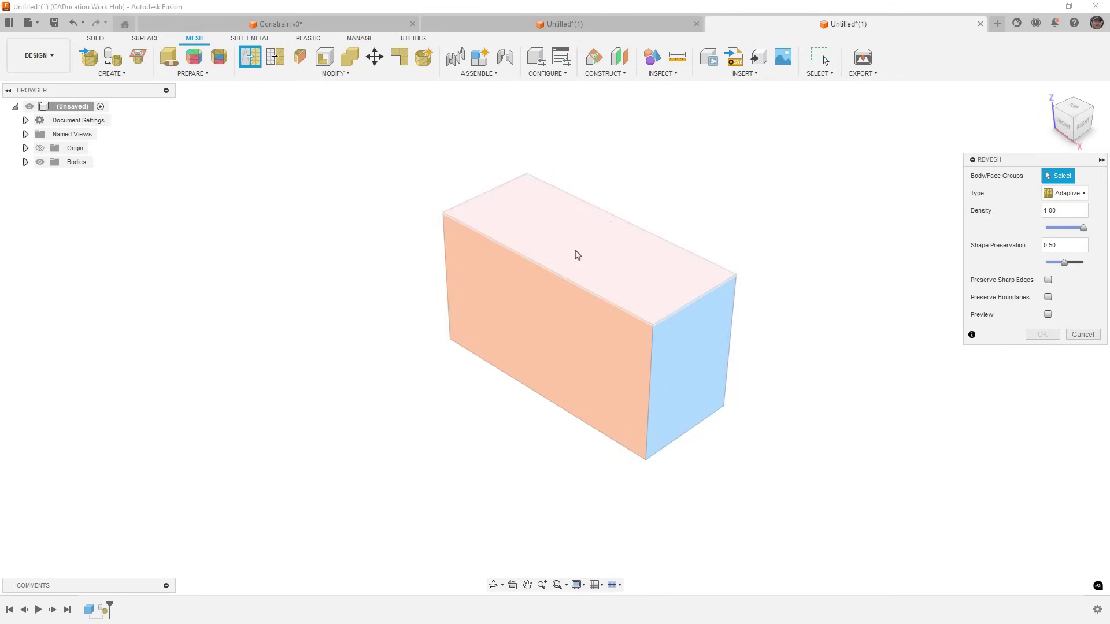
click(579, 256)
drag(374, 129, 818, 569)
click(1042, 335)
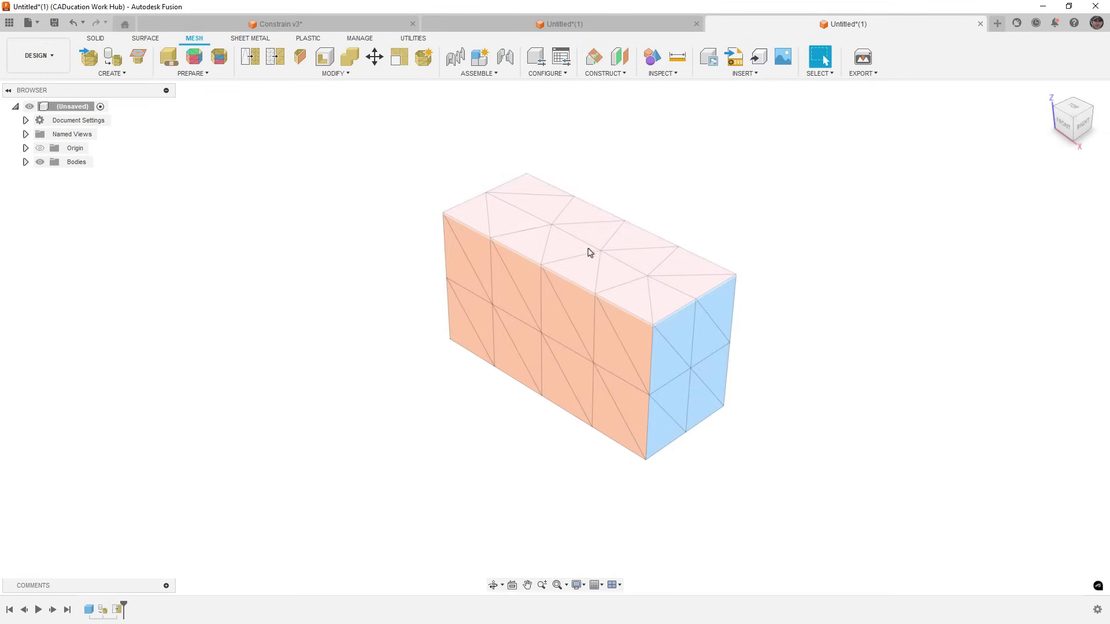
Step: Remesh all six face groups twice more for finer triangles
drag(380, 123, 861, 527)
click(250, 56)
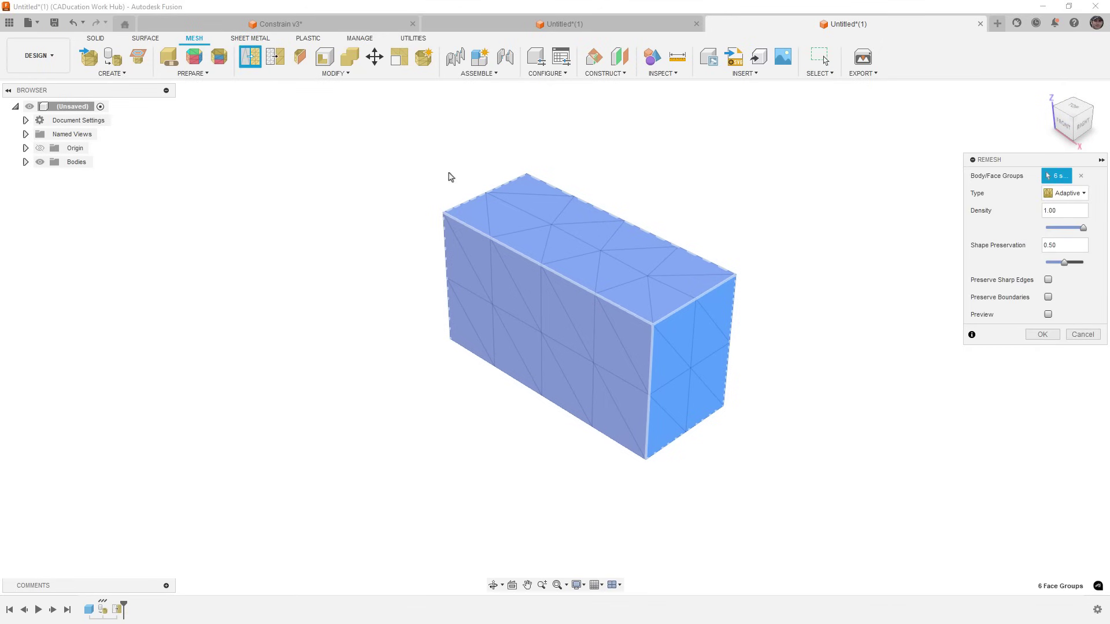
click(1042, 335)
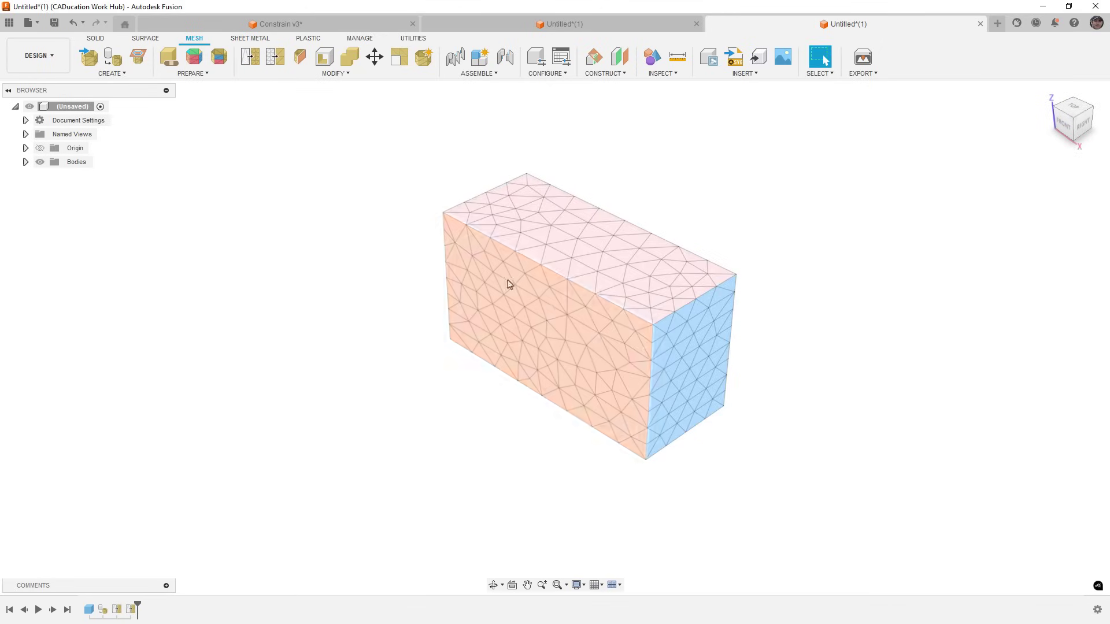
drag(371, 138, 874, 528)
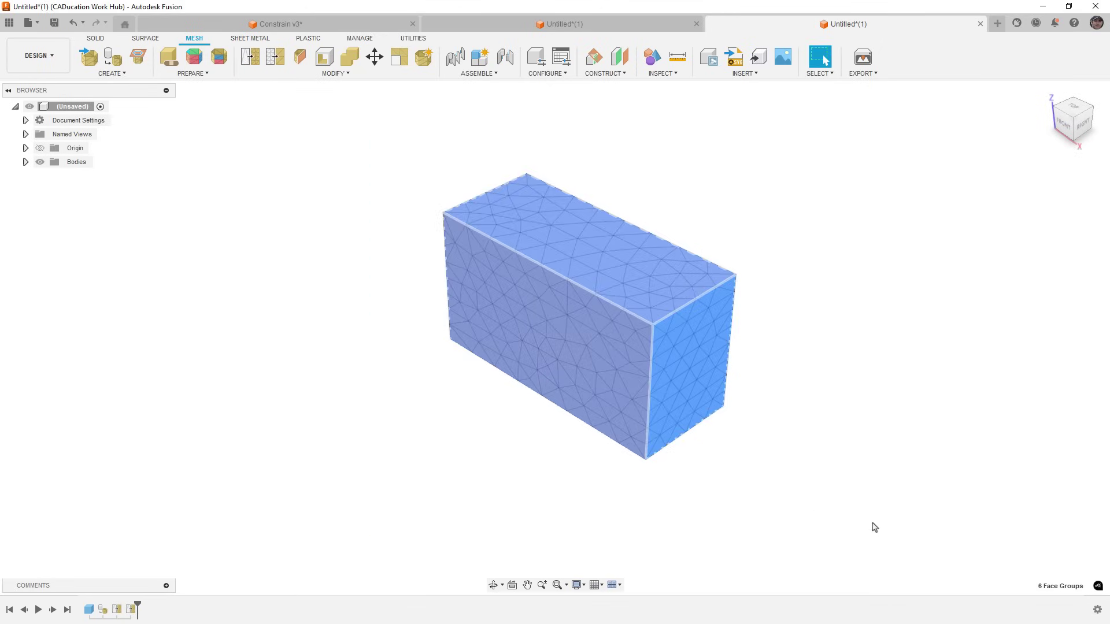
click(249, 56)
click(1042, 335)
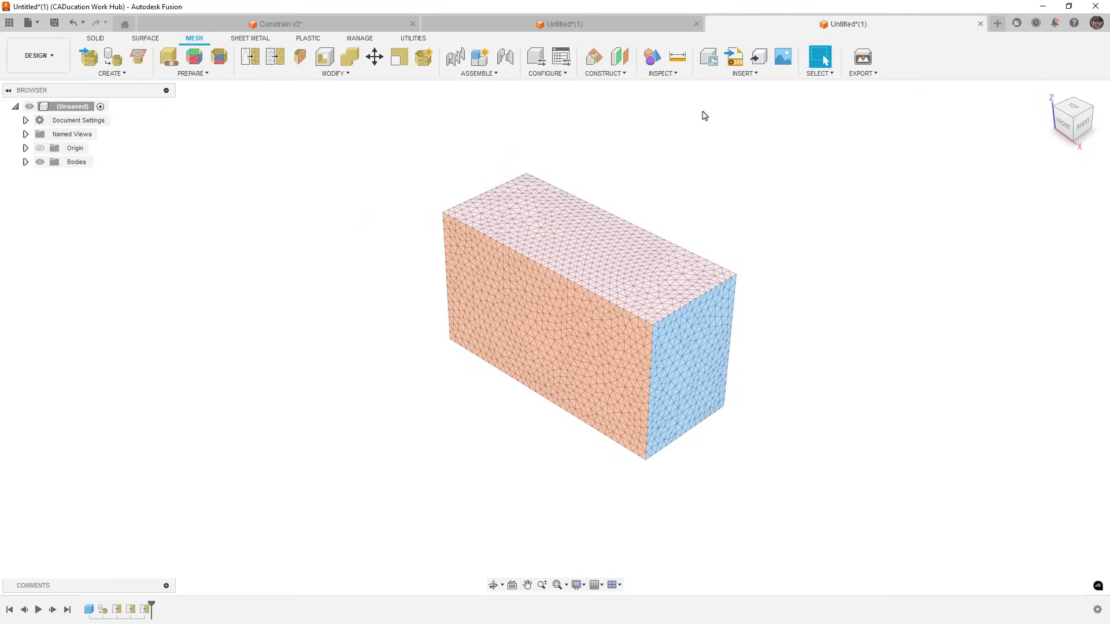
Step: Toggle Display Mesh Face Groups off and on, then remesh all faces again
click(663, 73)
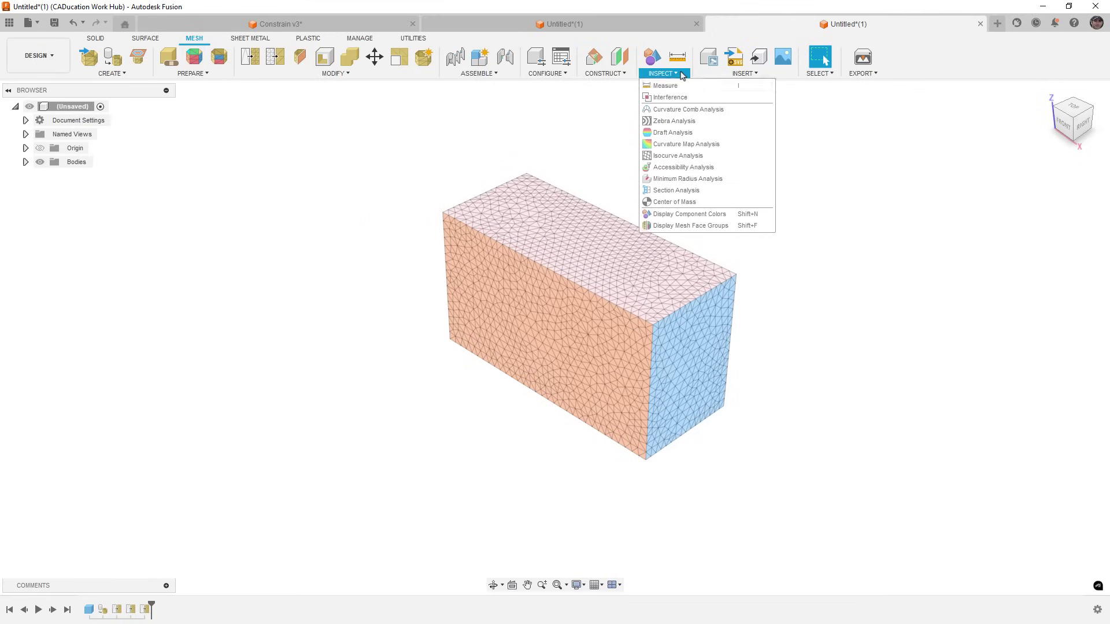
click(715, 232)
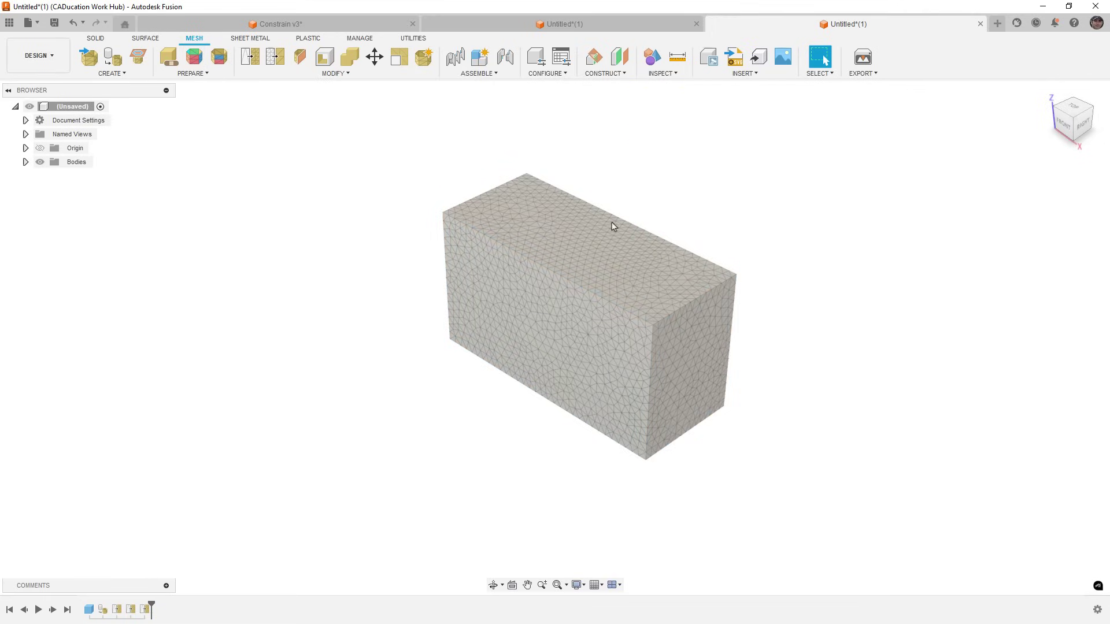
click(662, 73)
click(692, 229)
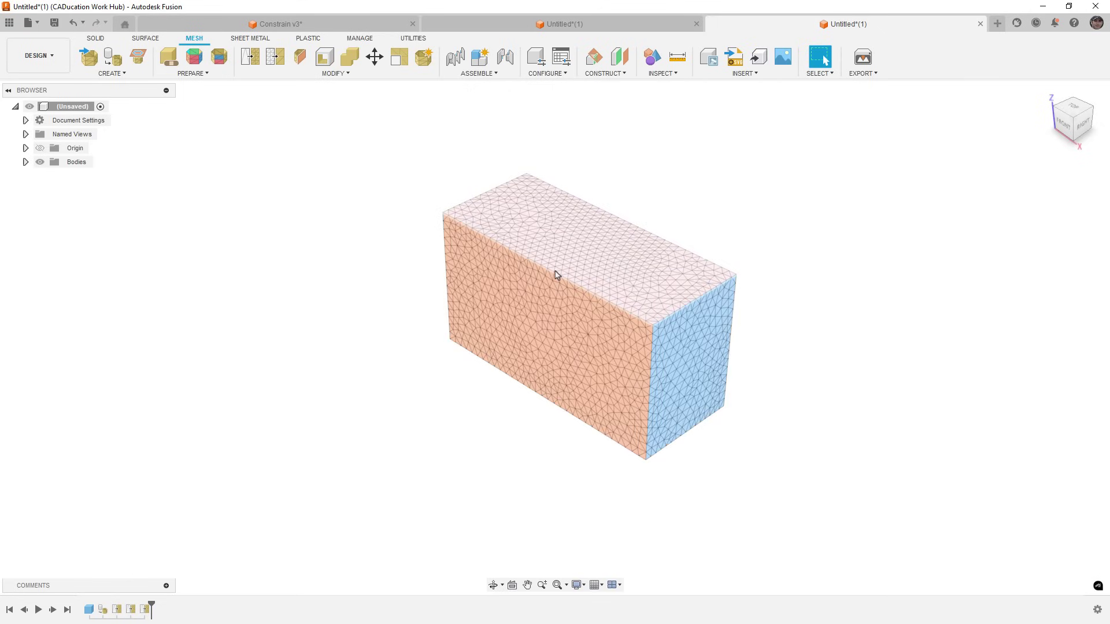
drag(378, 105, 814, 538)
click(251, 57)
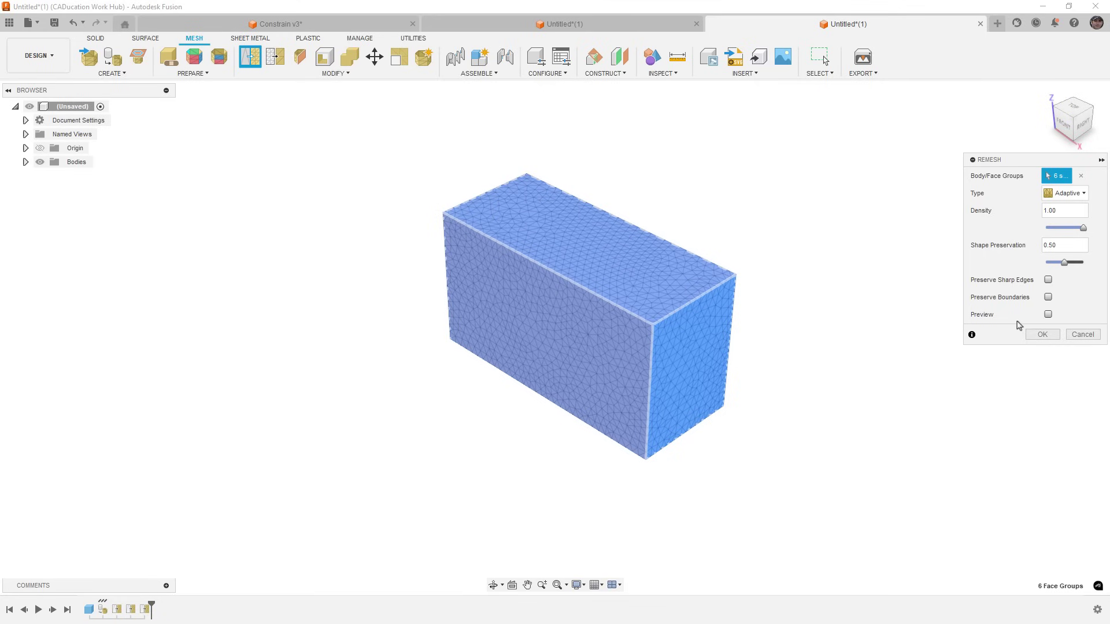
click(1040, 337)
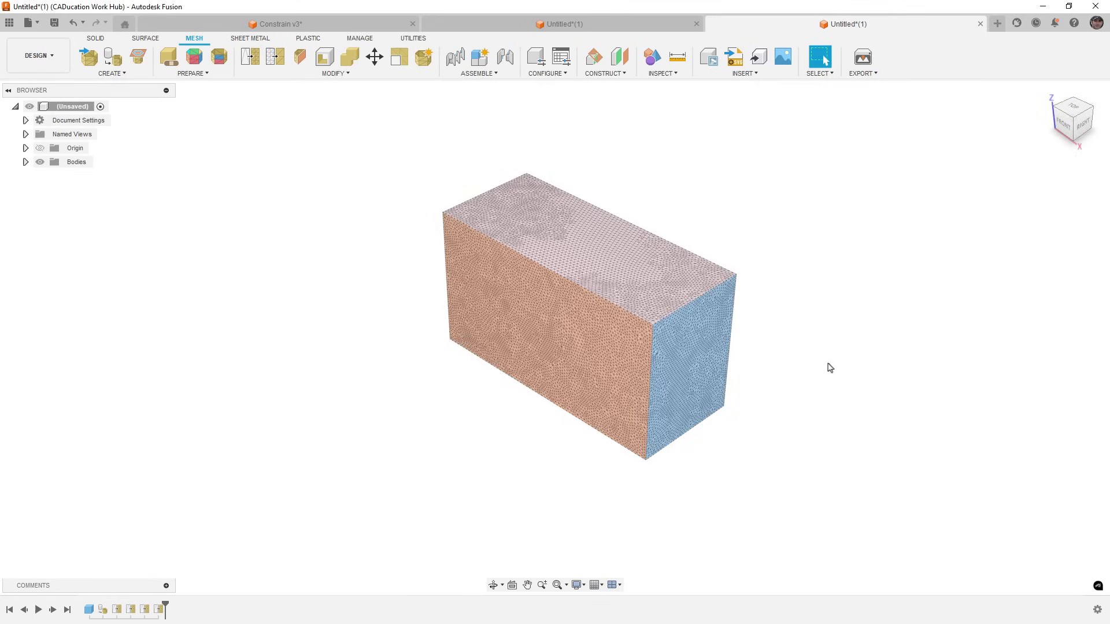
Step: Start Direct Edit on the mesh box and select its front face as a Face Group
click(423, 63)
click(517, 262)
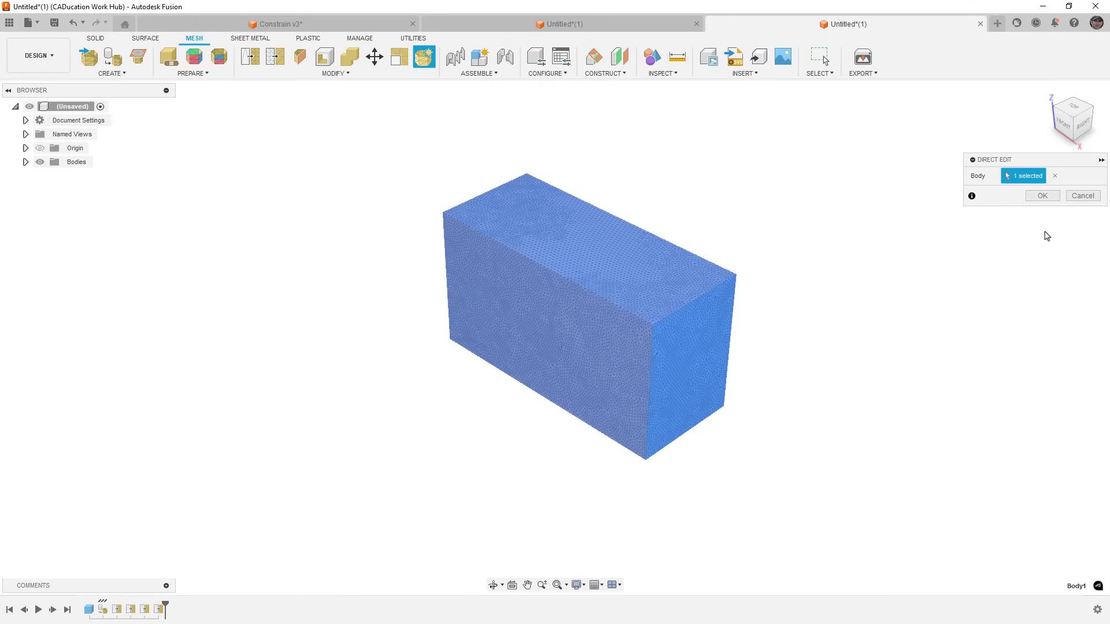
click(1042, 195)
click(1078, 194)
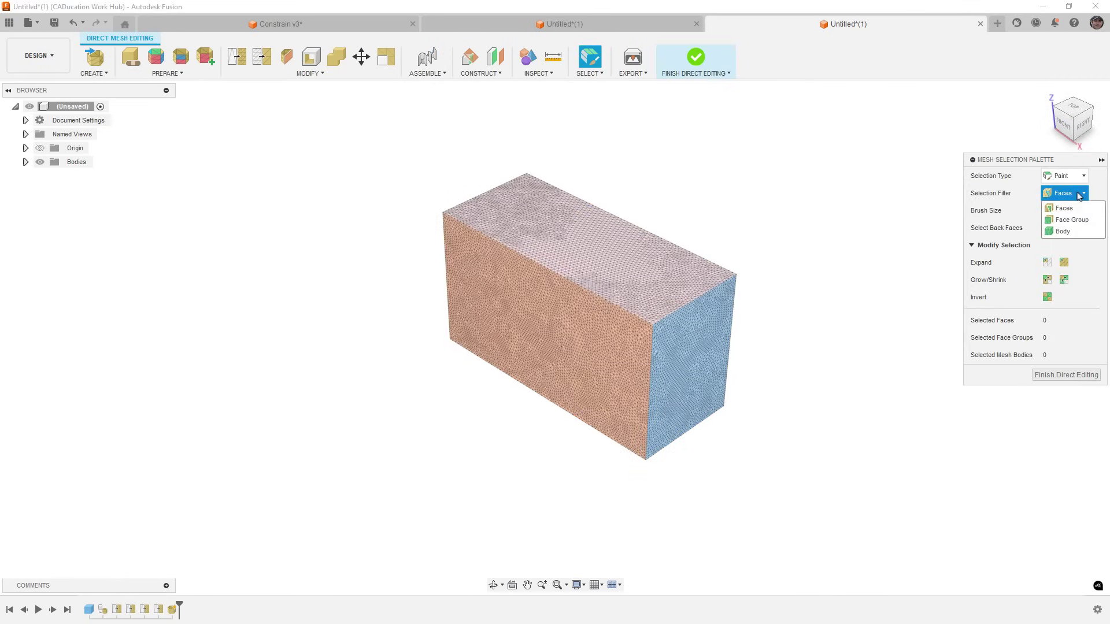
click(1071, 220)
click(557, 328)
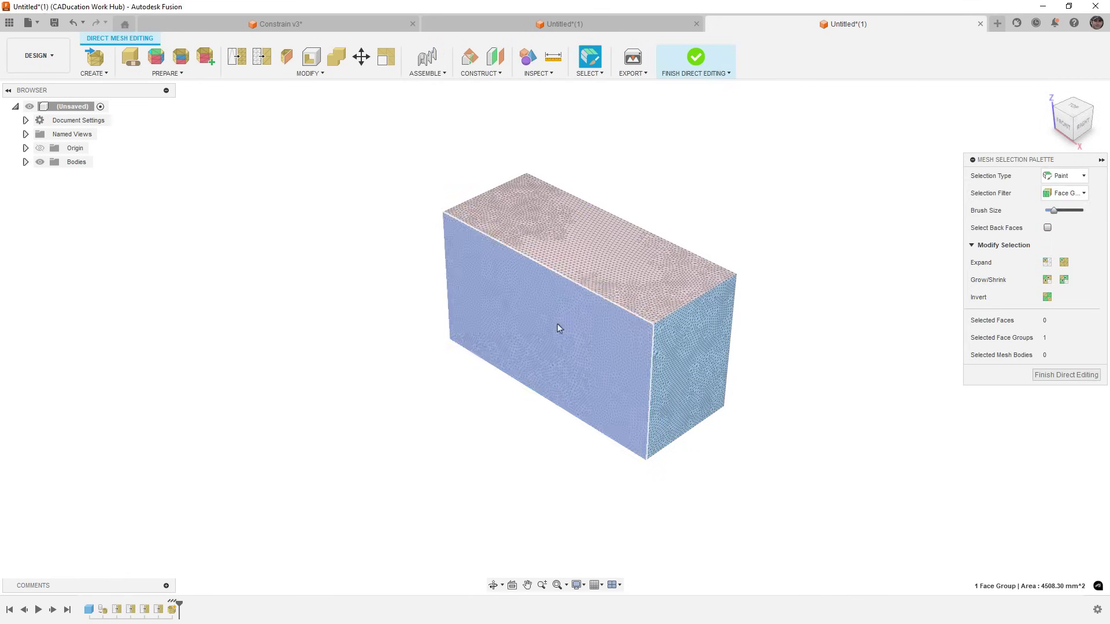
Step: Texture Extrude the front face with TopoMap1, scaled up to about 9.75
click(358, 75)
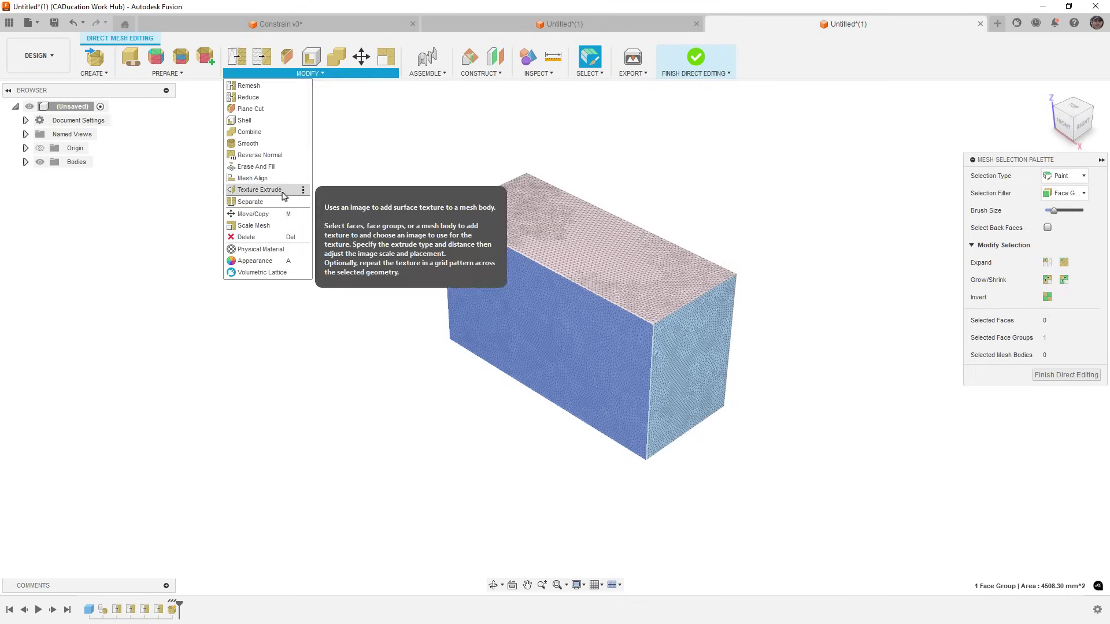
click(259, 190)
click(874, 194)
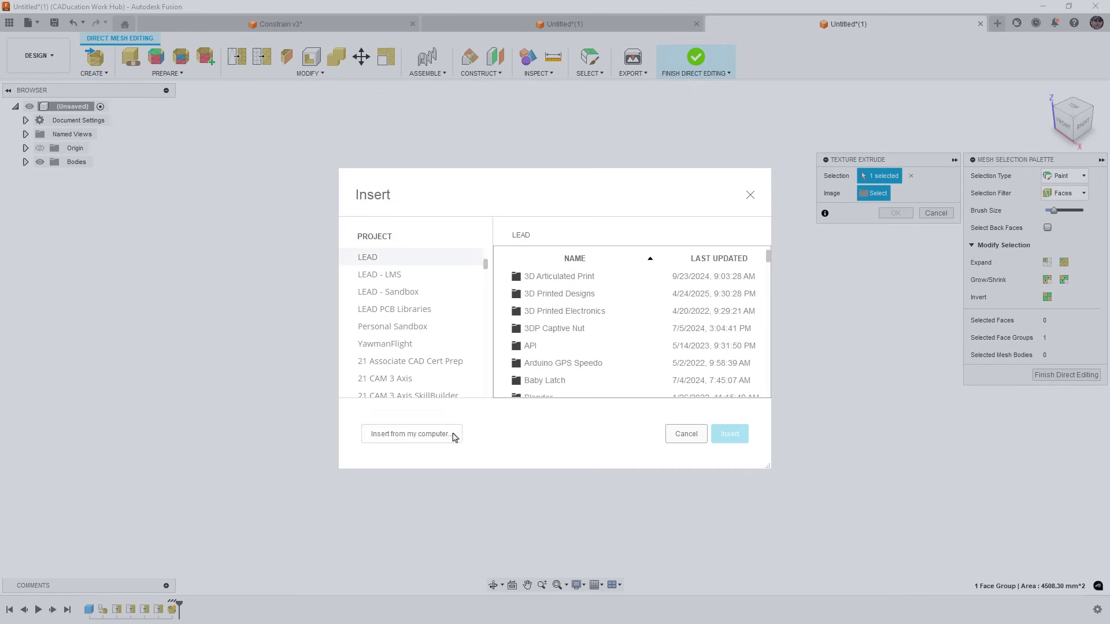
click(455, 437)
scroll(243, 231, down, 5)
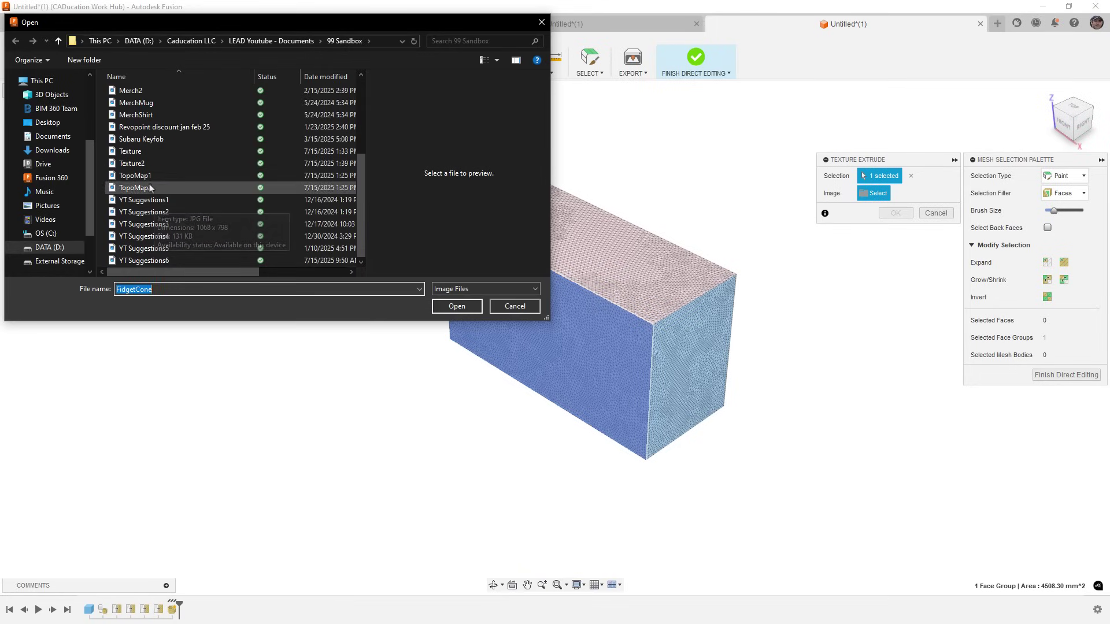
click(173, 175)
click(471, 307)
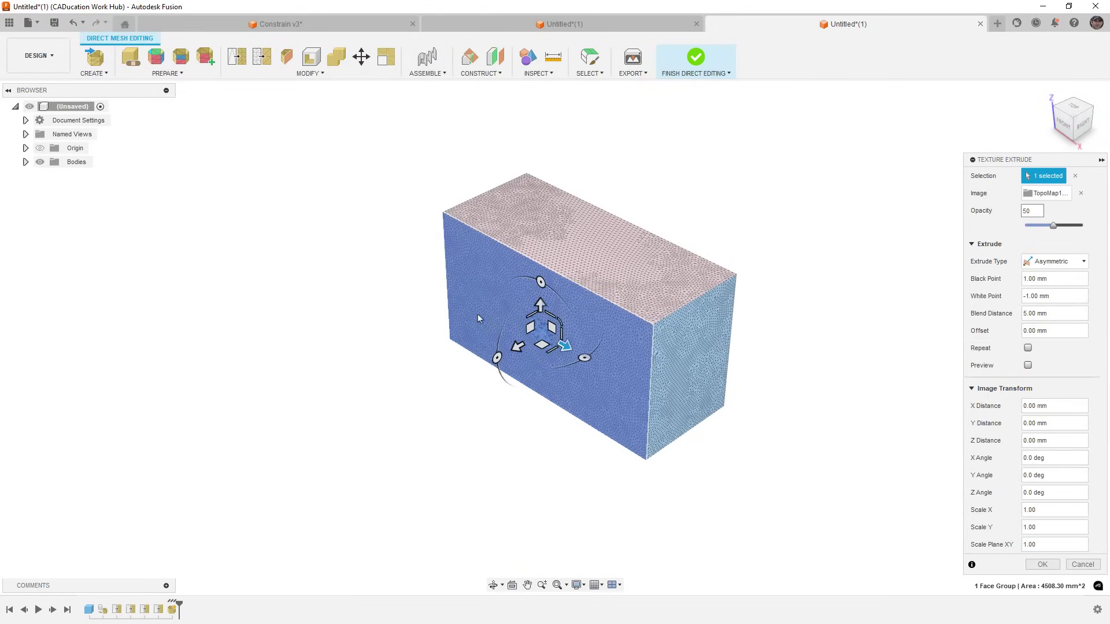
drag(557, 322, 806, 300)
drag(572, 317, 599, 319)
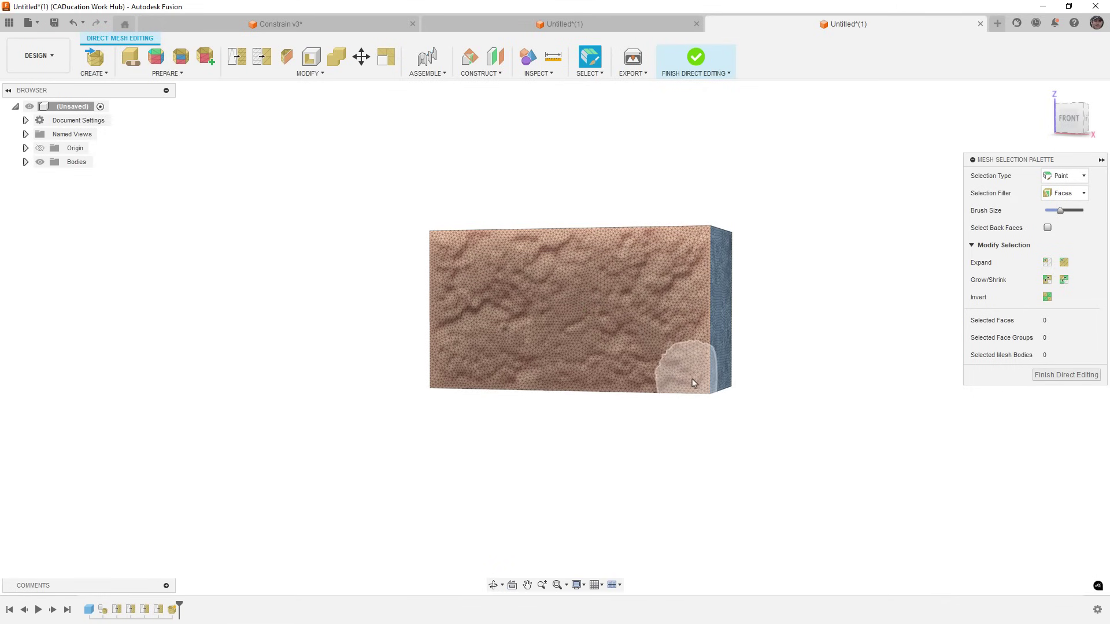
Step: Inspect the textured box from the Home view, check display settings, and finish direct editing
scroll(693, 383, up, 3)
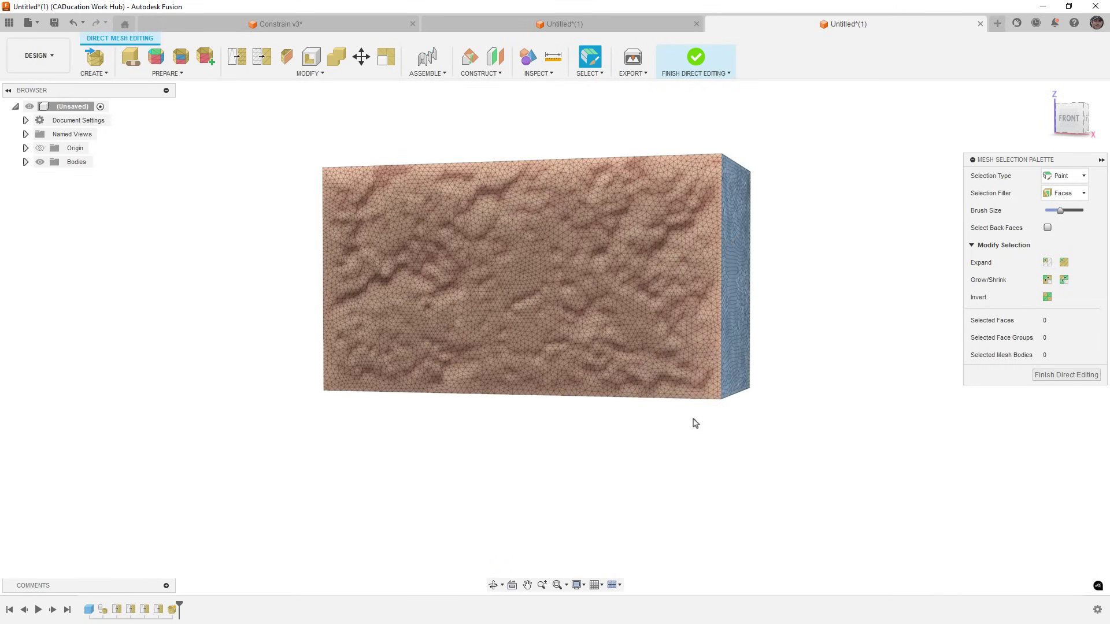
key(F6)
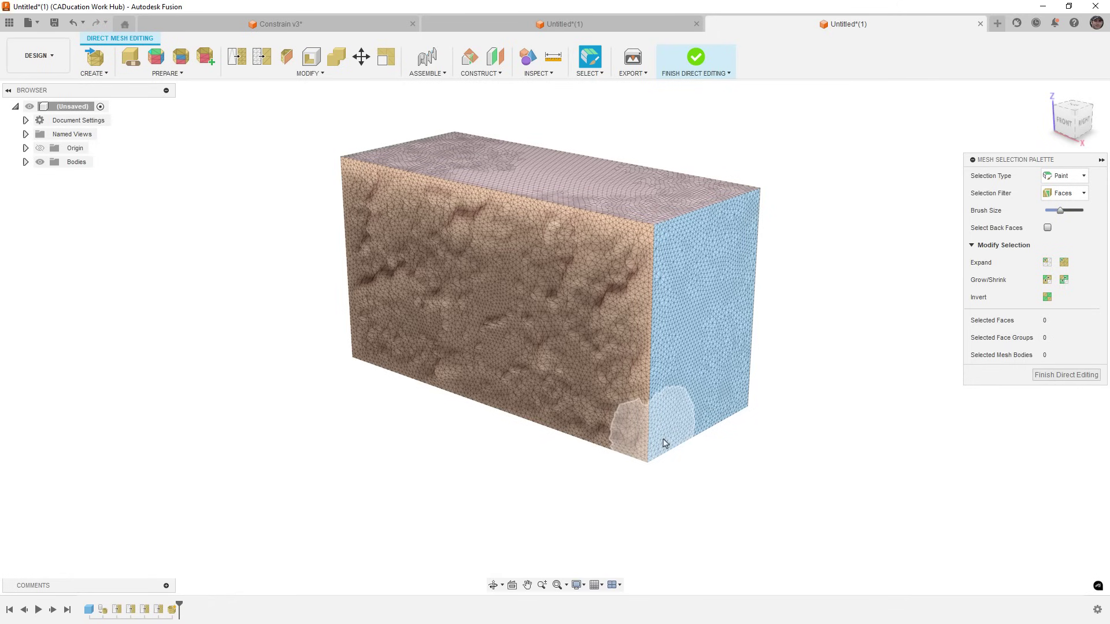
click(584, 585)
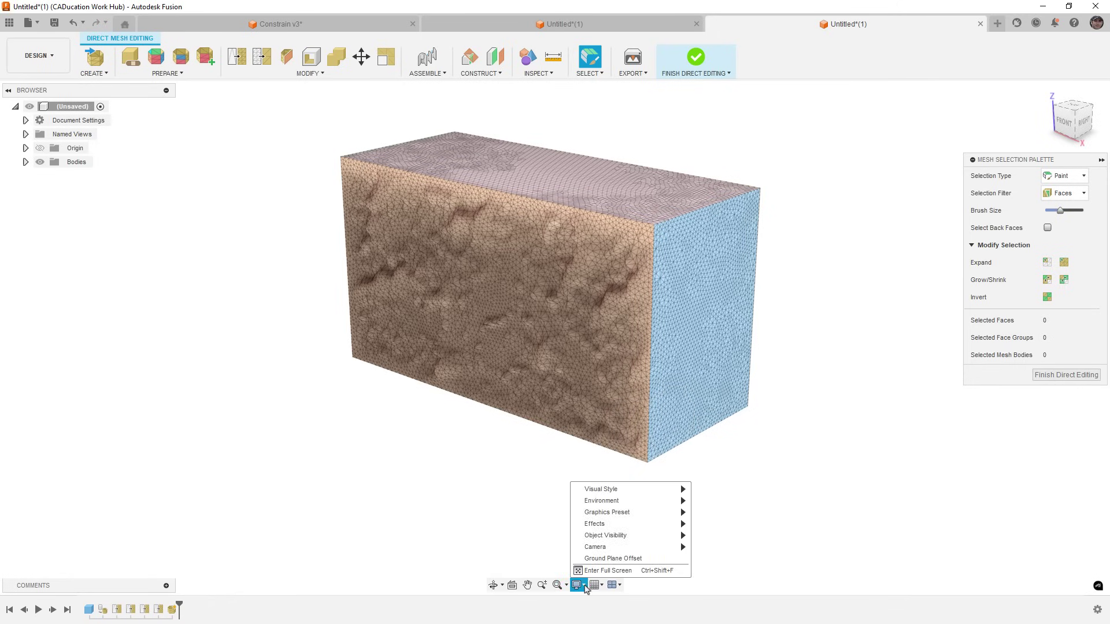
mouse_move(648, 517)
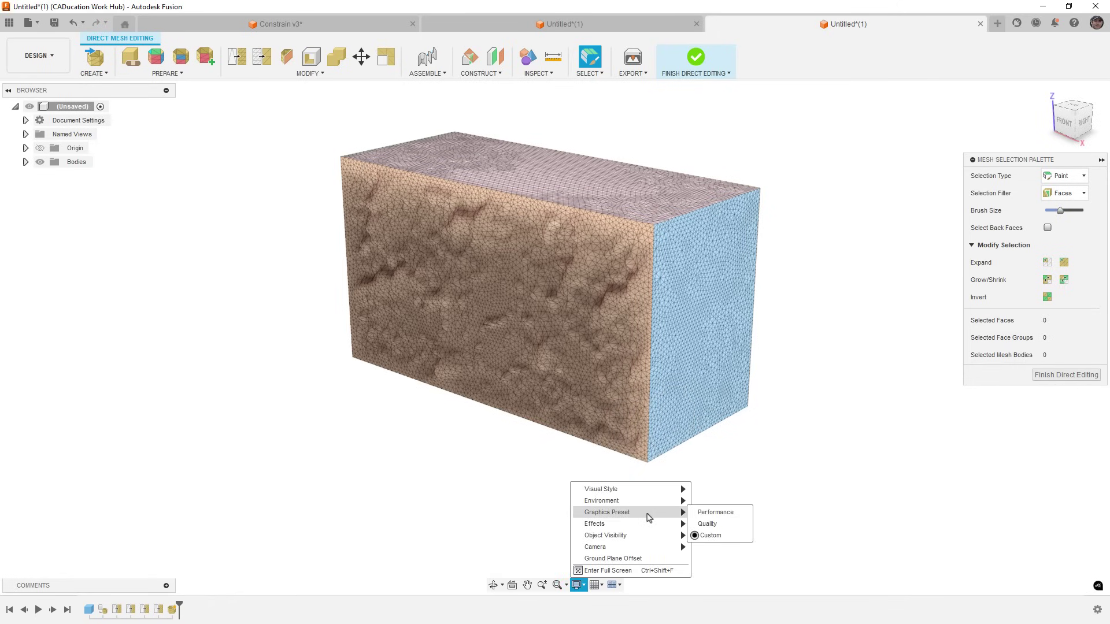
click(445, 464)
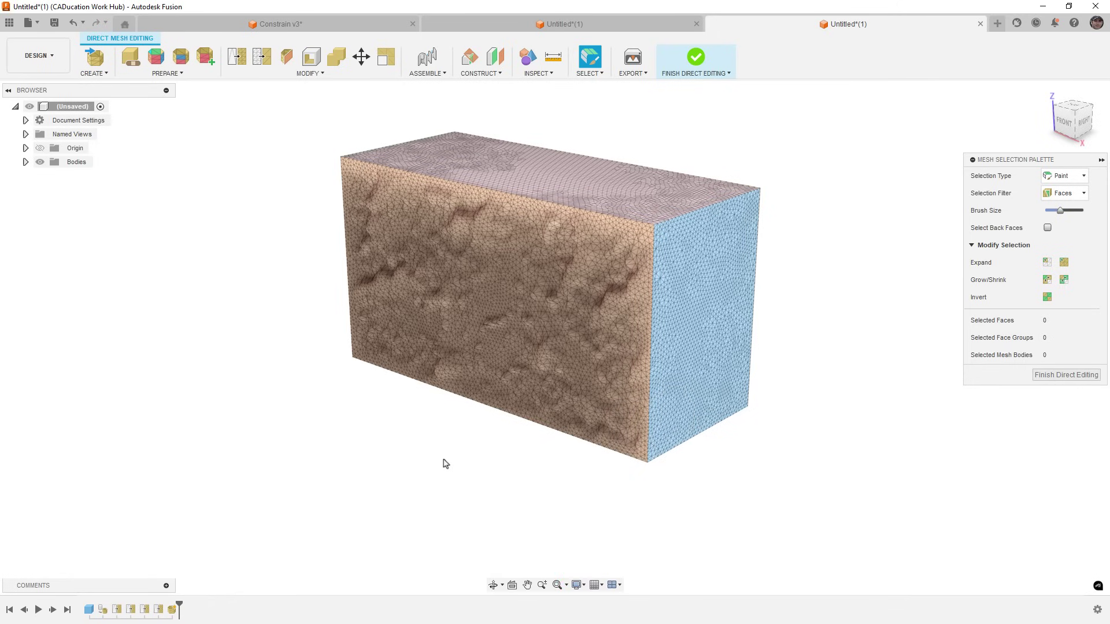
click(695, 59)
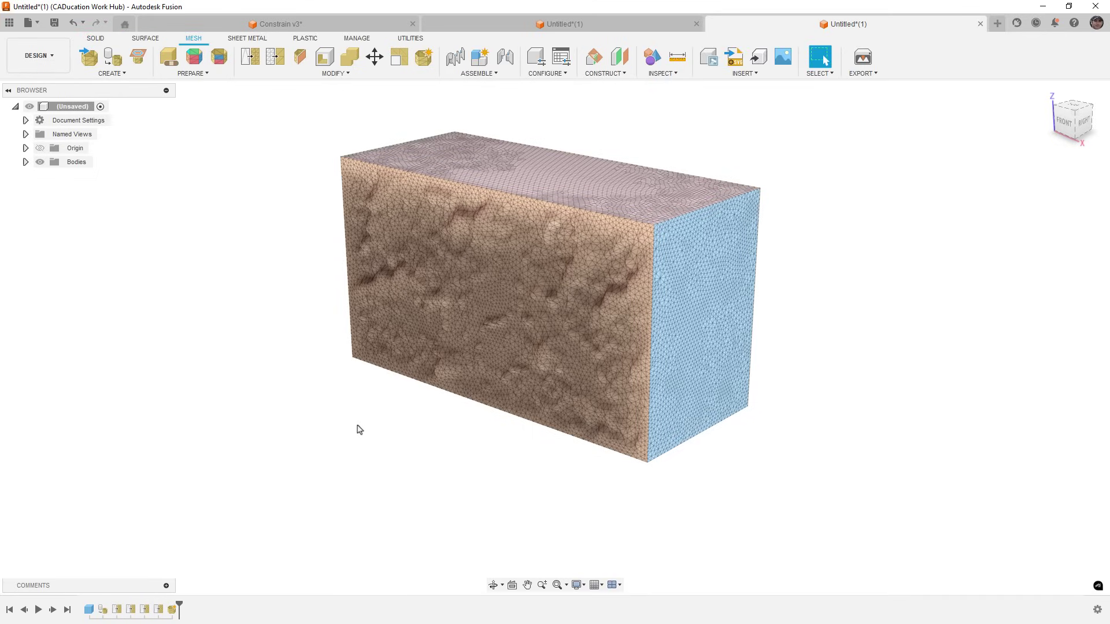